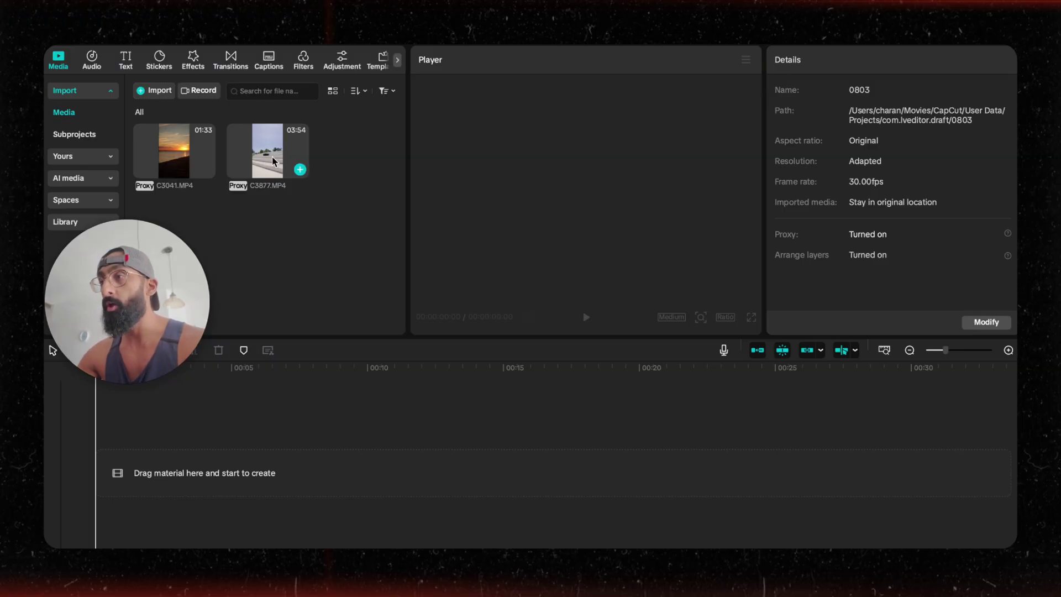
Add C3877.MP4 to the timeline and rearrange the workspace with a full-height player and a wider properties area
left_click_drag(272, 161, 206, 432)
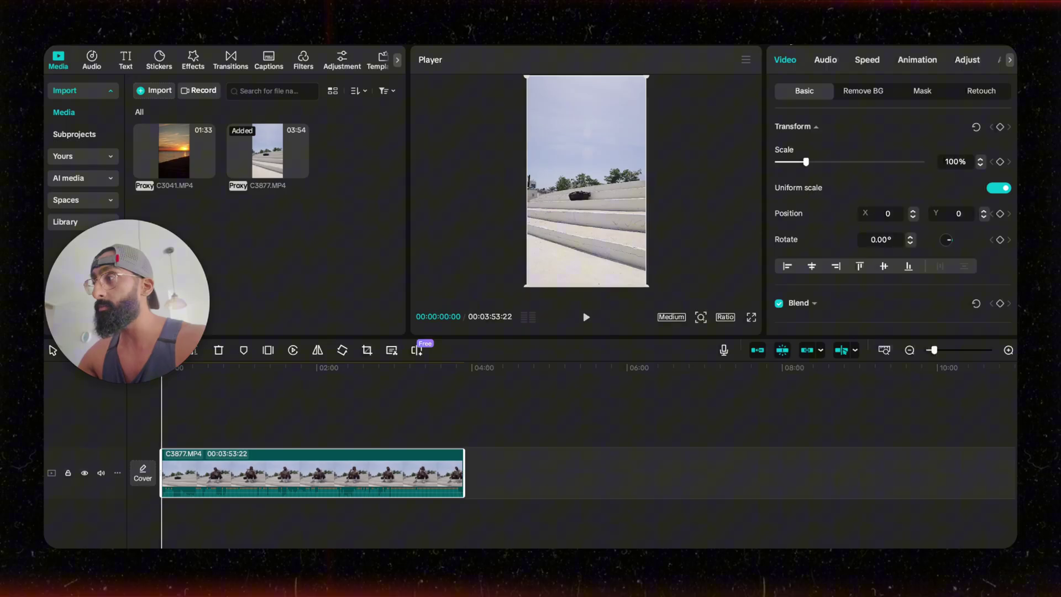
left_click(746, 60)
left_click(813, 116)
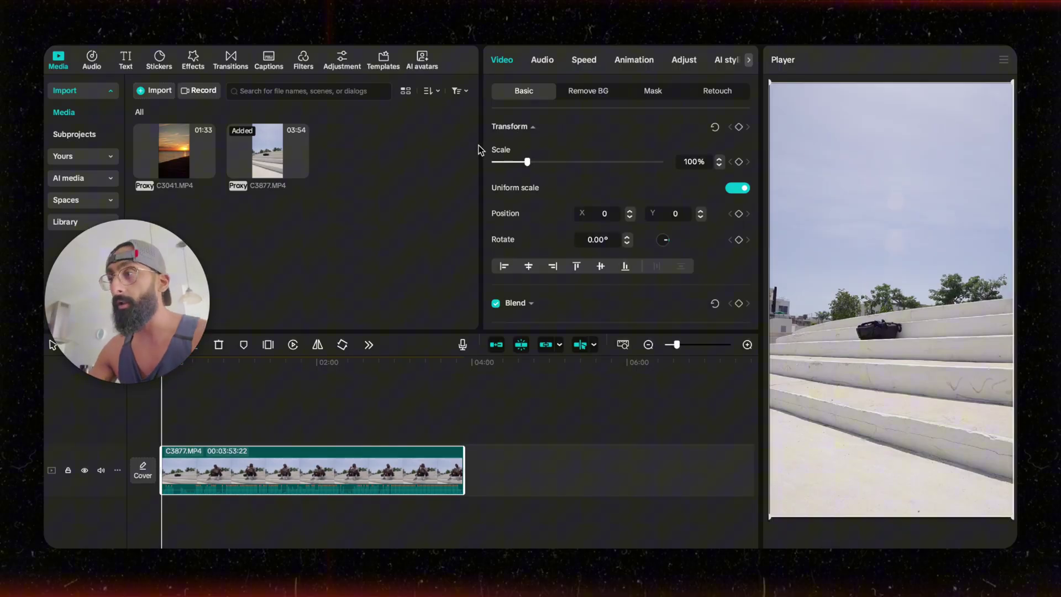
left_click_drag(478, 142, 419, 140)
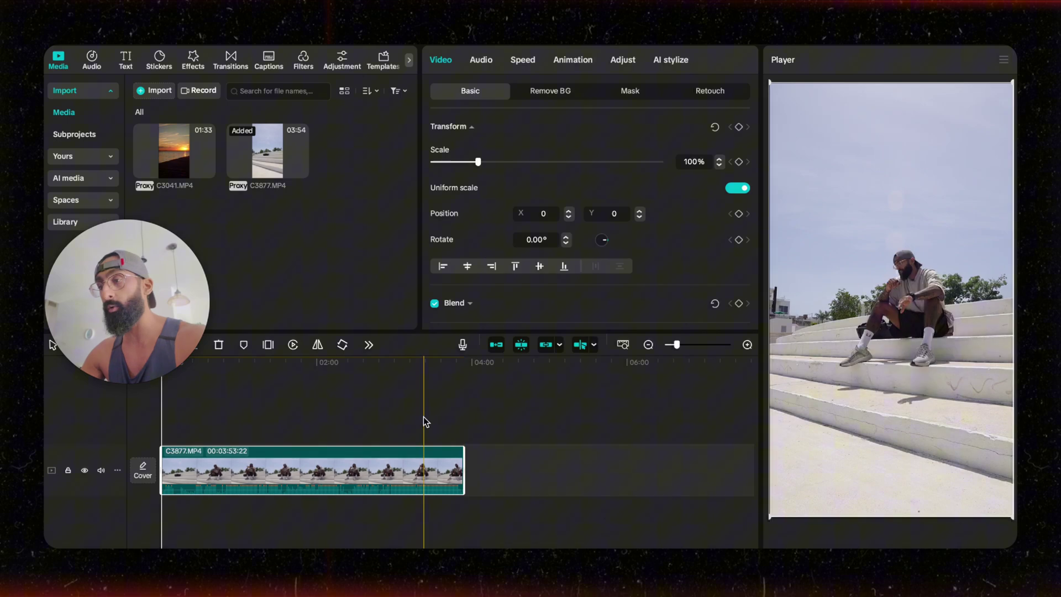
Split the C3877.MP4 clip at about 00:53, where the wanted section of speech begins
scroll(421, 421, "up", 3)
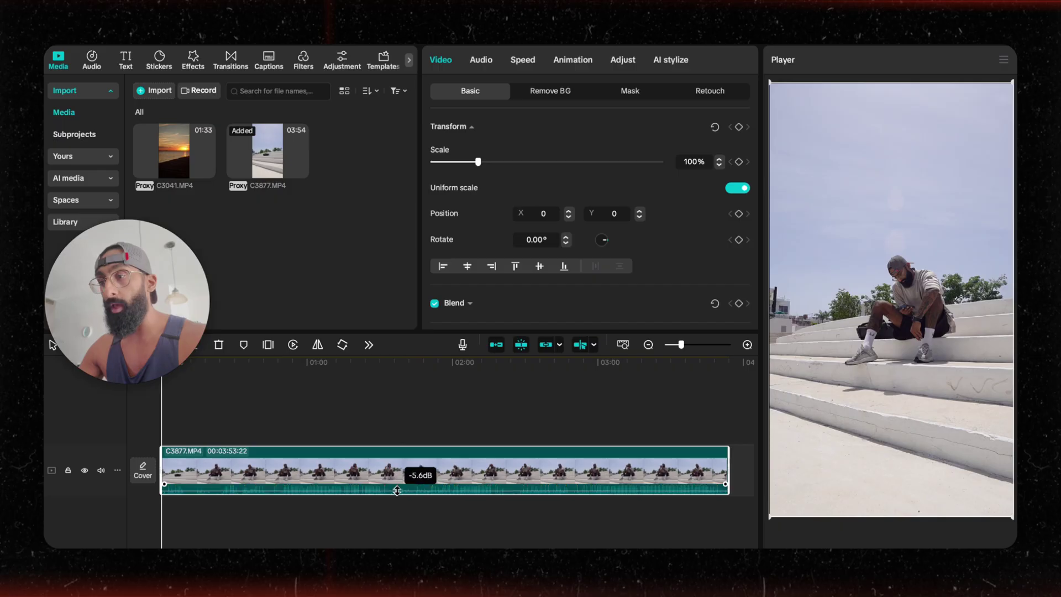
scroll(297, 423, "up", 2)
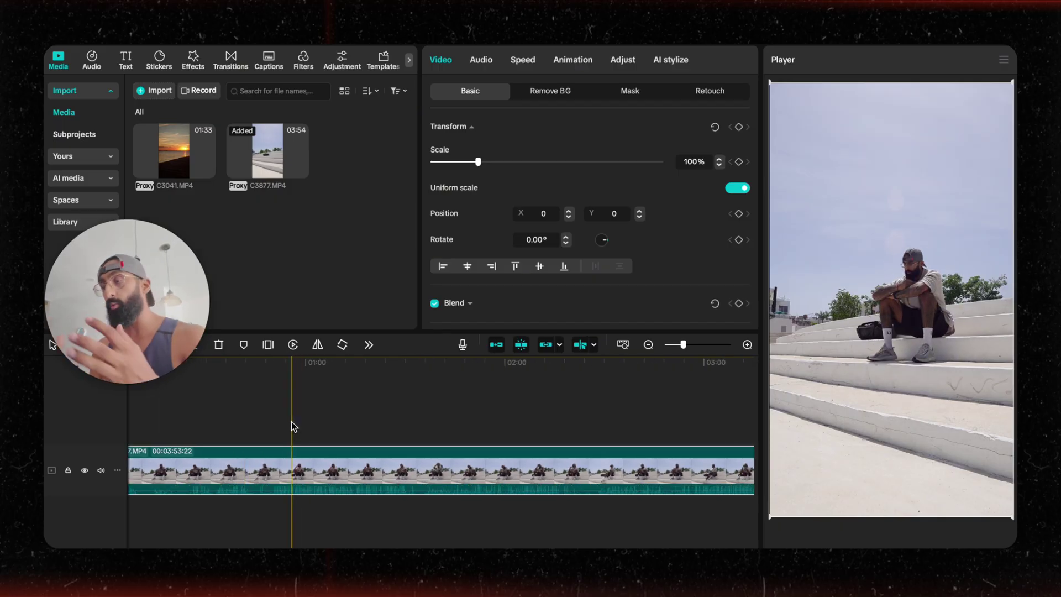
scroll(292, 425, "up", 2)
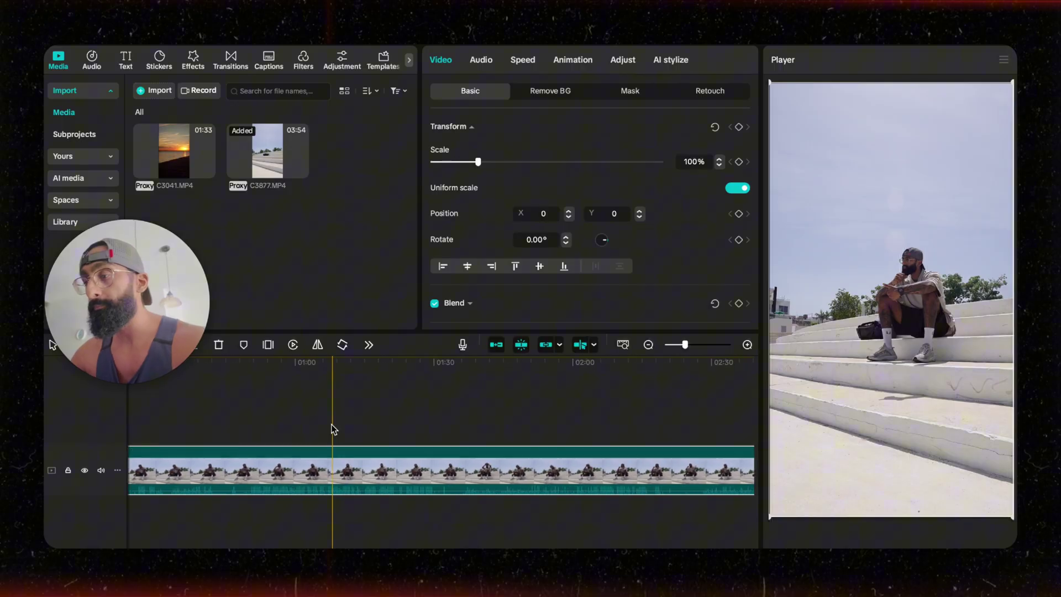
left_click(239, 434)
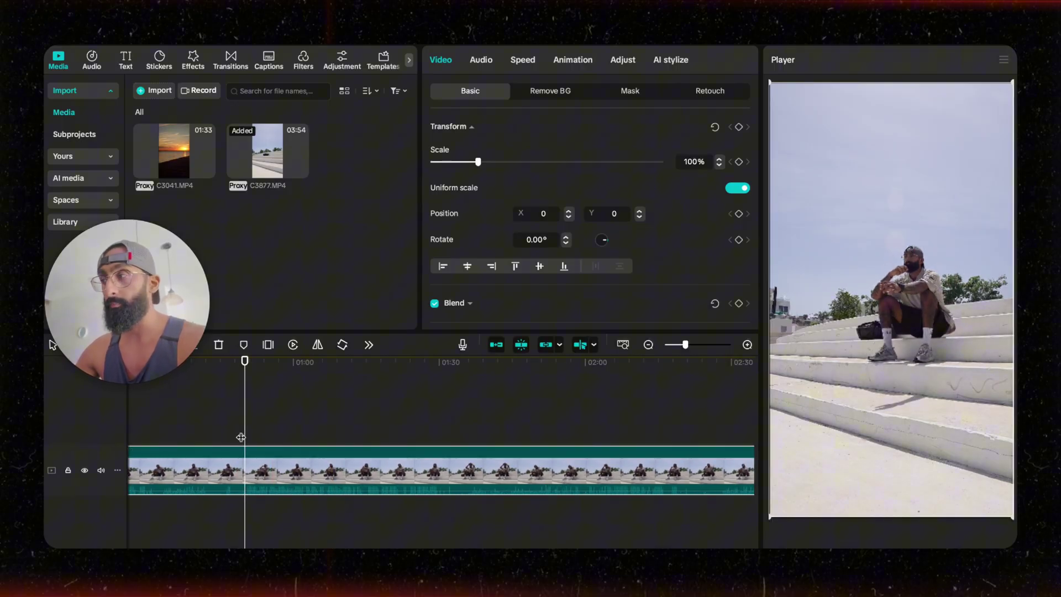
scroll(252, 447, "up", 2)
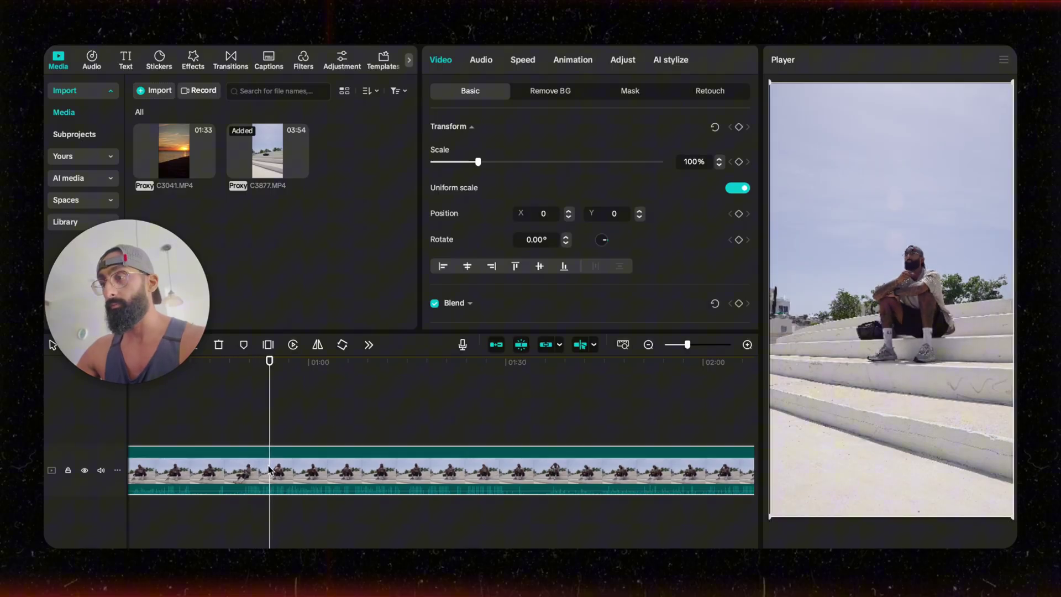
scroll(271, 470, "up", 5)
scroll(299, 467, "left", 3)
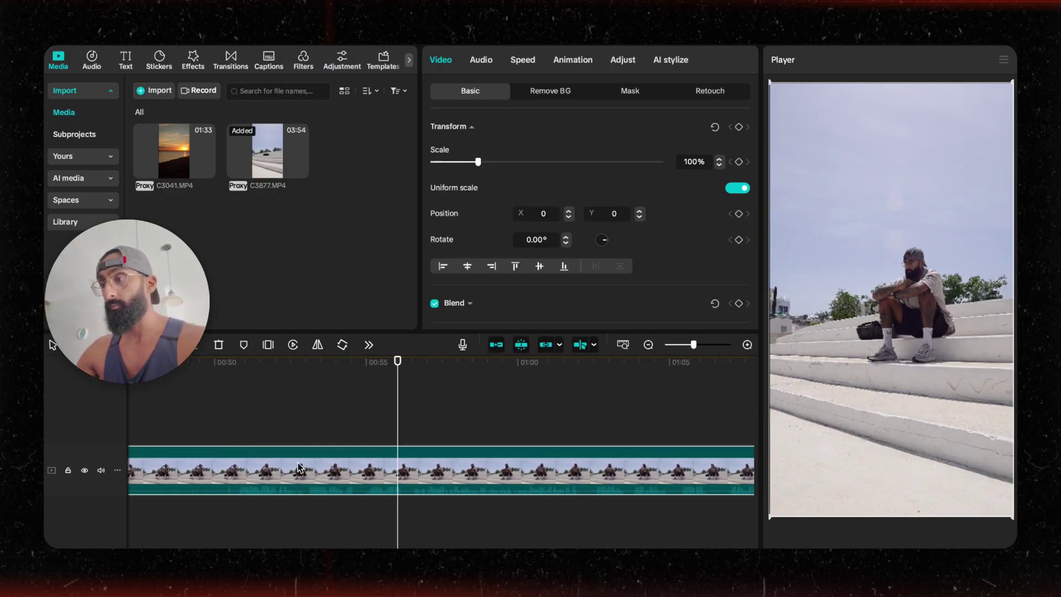
left_click(313, 460)
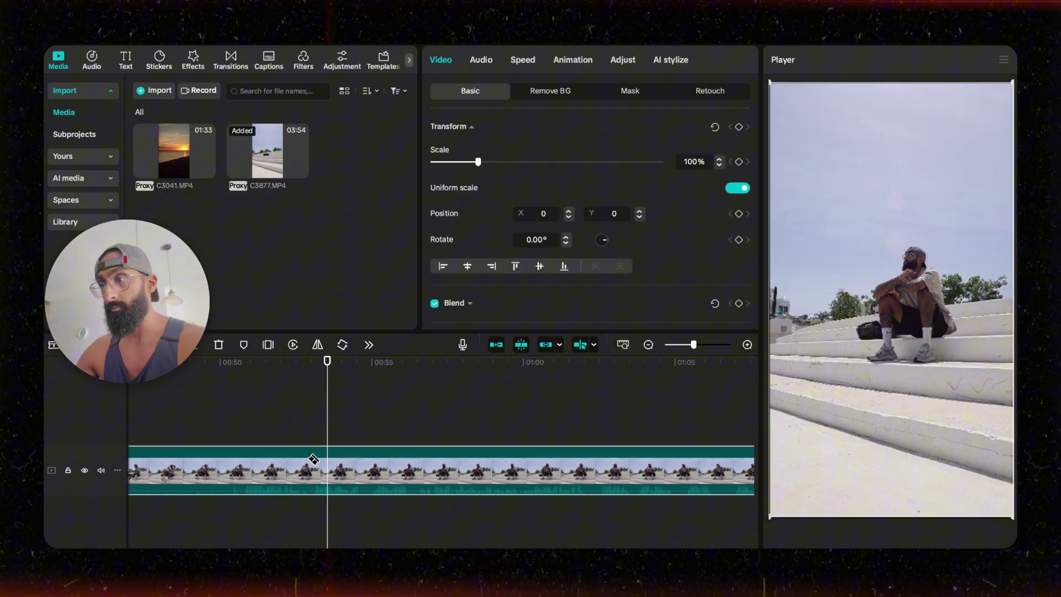
left_click(308, 469)
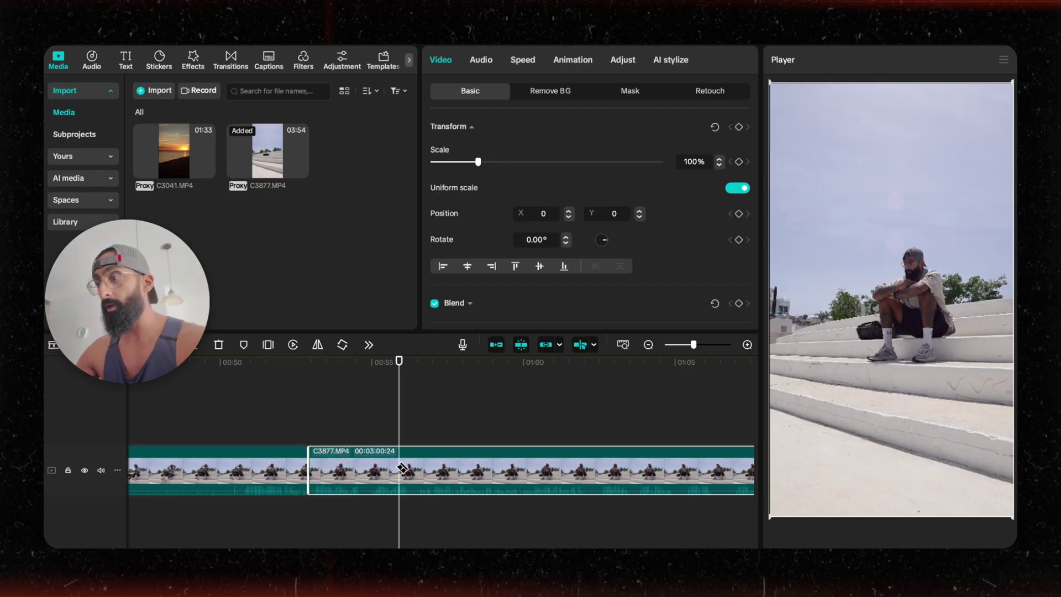
Play on through the second part of the clip and split it at about 01:06, where the wanted section ends
scroll(423, 470, "down", 2)
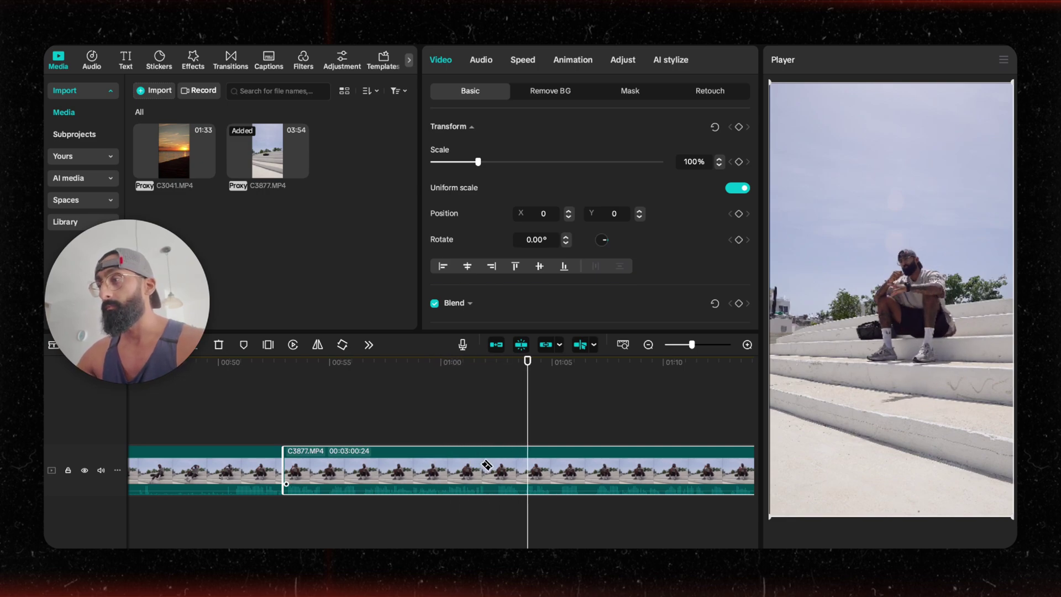
scroll(547, 476, "right", 1)
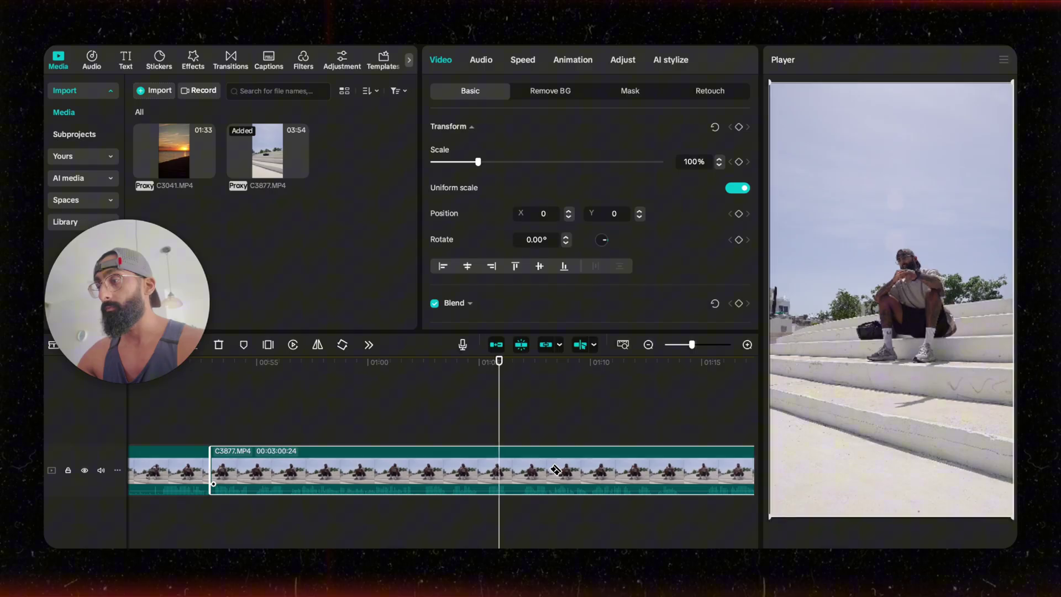
key("space")
key("ctrl+b")
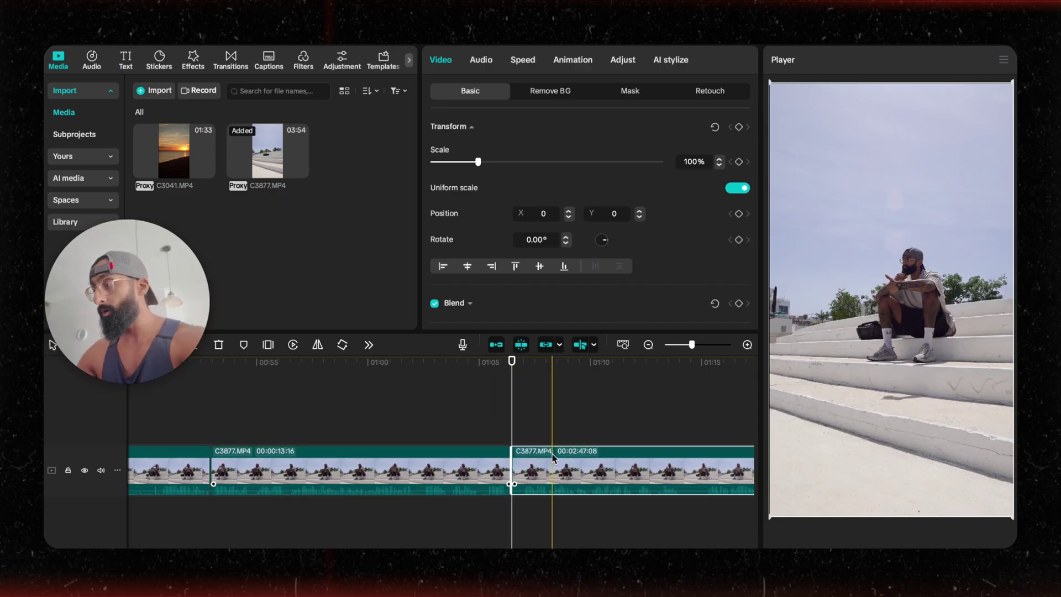
Delete the footage after and before the wanted section, keeping only the middle segment on the timeline
key("Delete")
left_click(216, 472)
key("Delete")
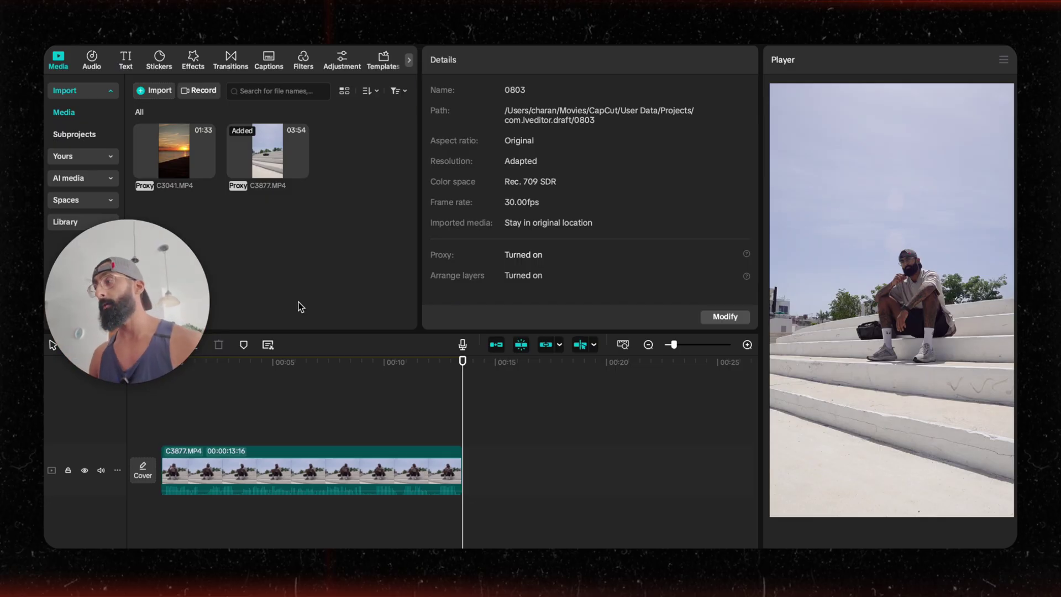
Generate auto captions for the clip with English as the spoken language and no bilingual captions
left_click(124, 62)
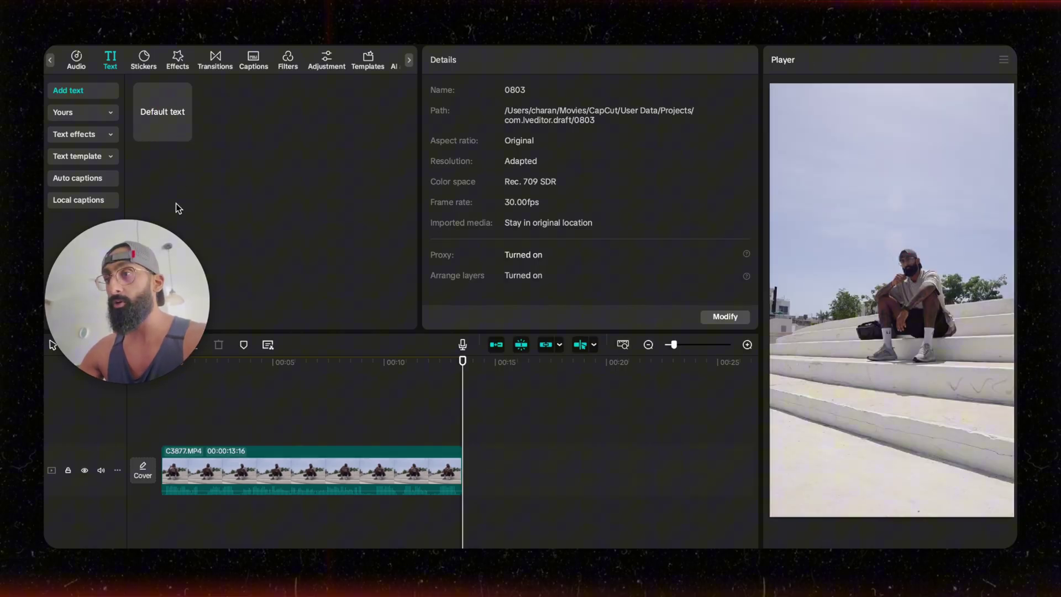
left_click(92, 179)
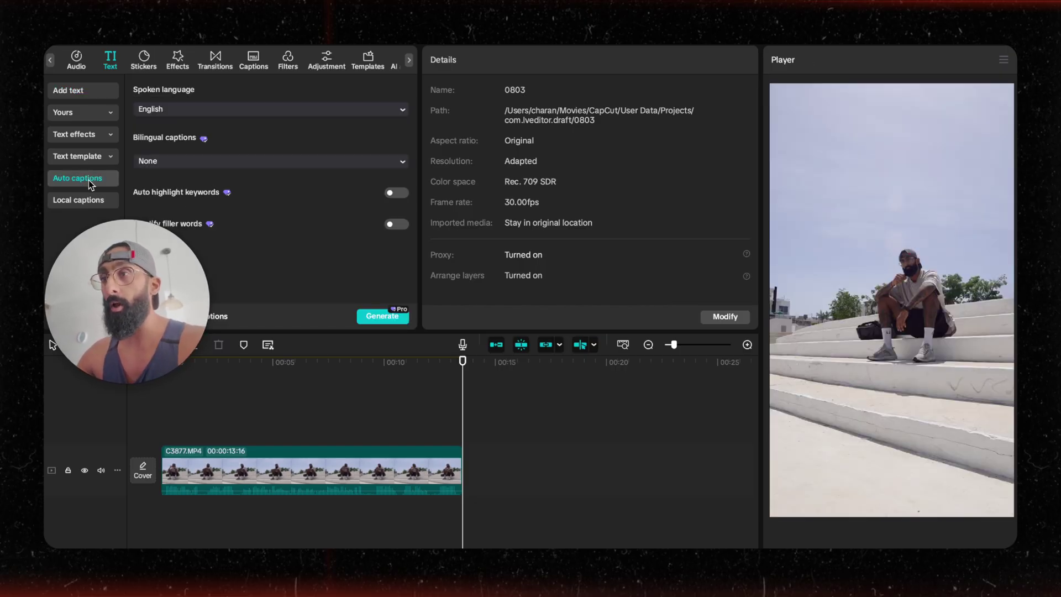
left_click(381, 316)
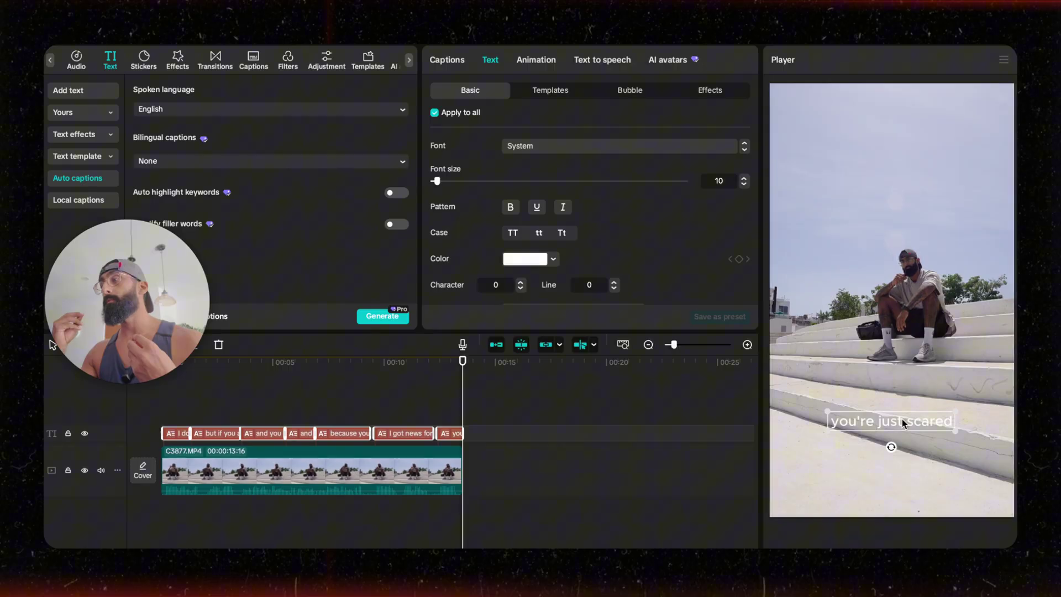
Move the captions up to just above the seated man's head and set their font to Hiragino Sans W9
left_click_drag(904, 423, 900, 221)
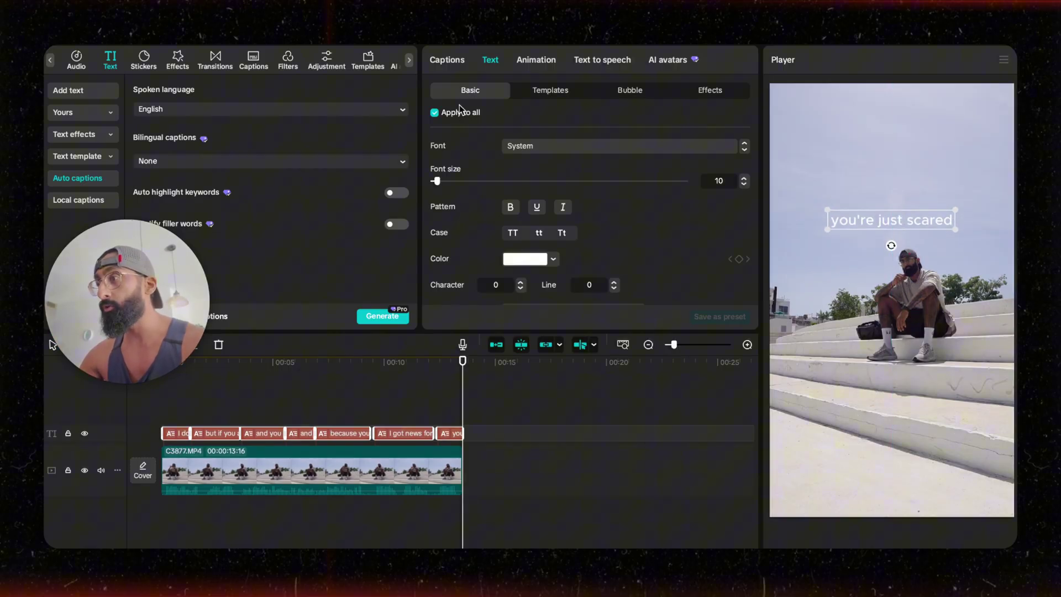
left_click(534, 145)
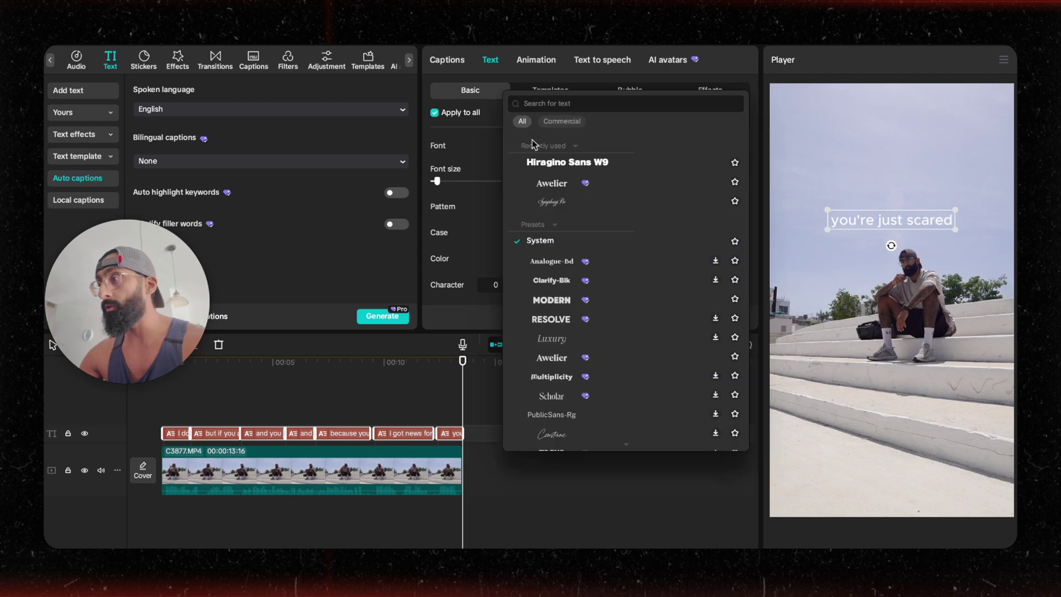
left_click(565, 162)
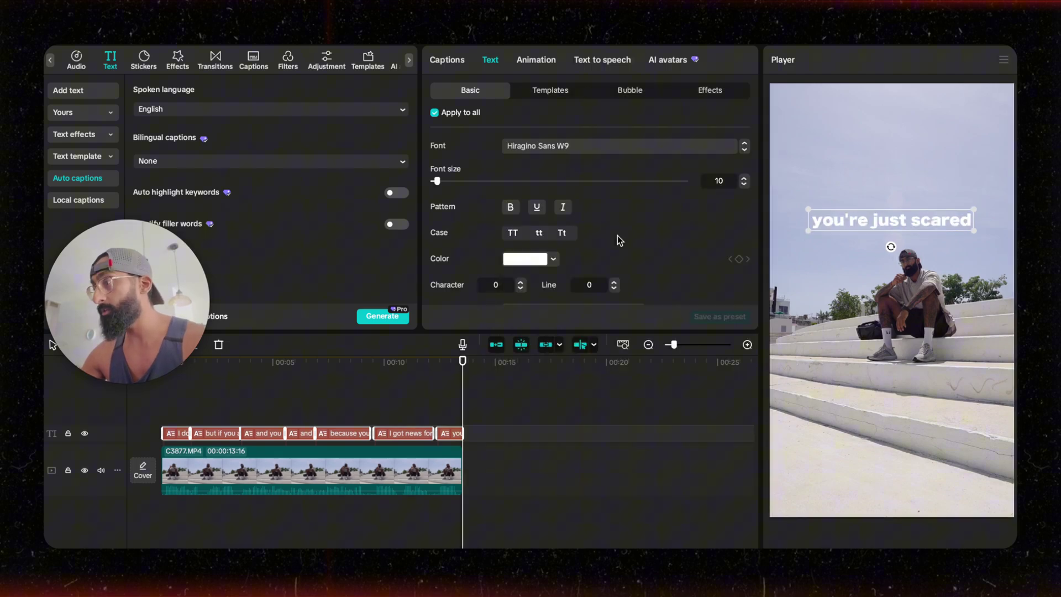
Set the captions' character spacing to -1 and, after trying yellow and grey-green, colour them light cyan B8FFFF
scroll(523, 256, "down", 1)
left_click(535, 229)
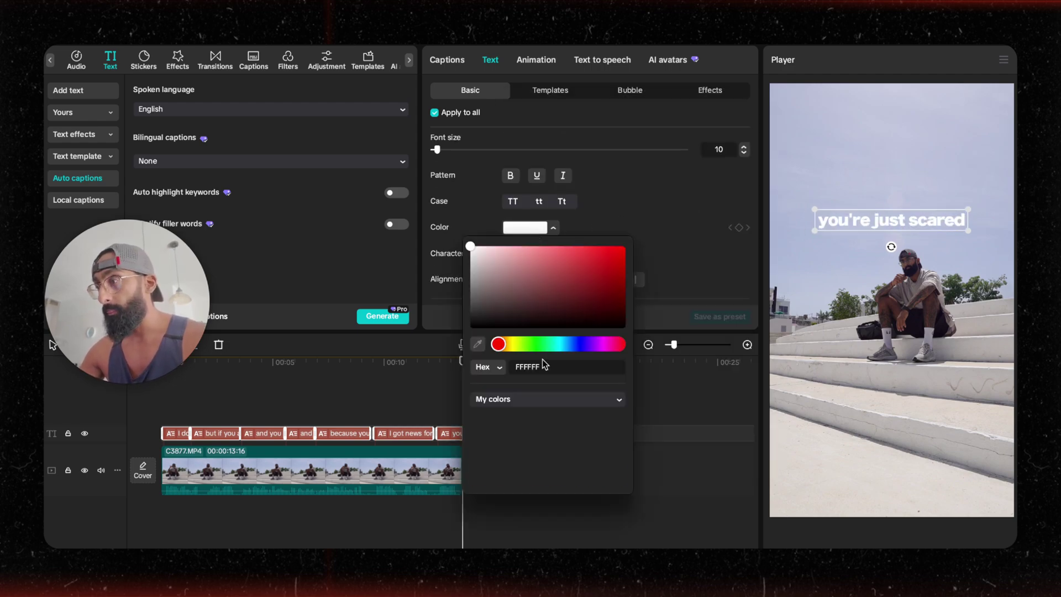
left_click(540, 423)
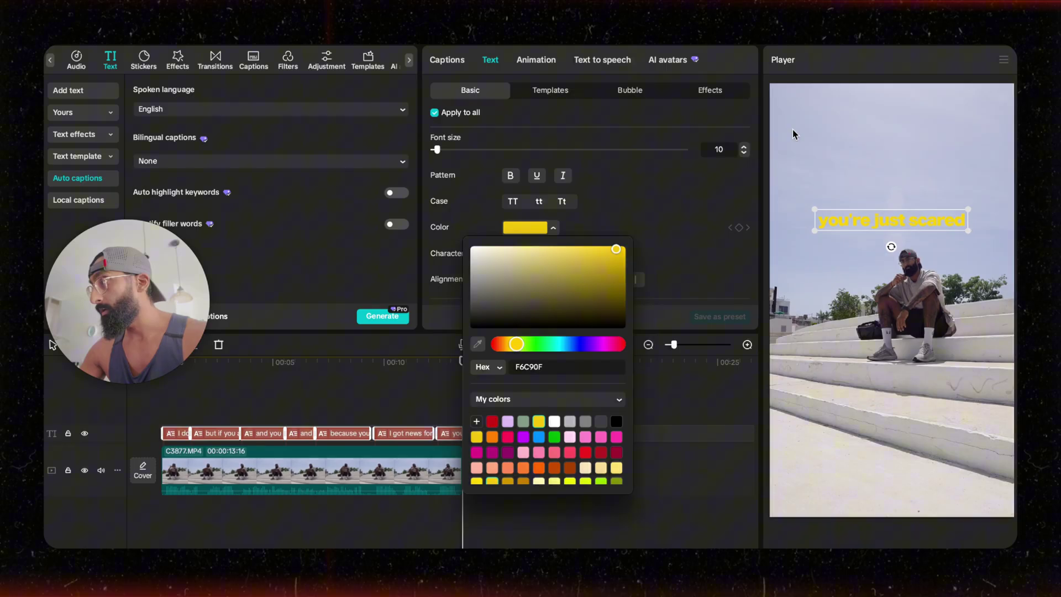
left_click(523, 423)
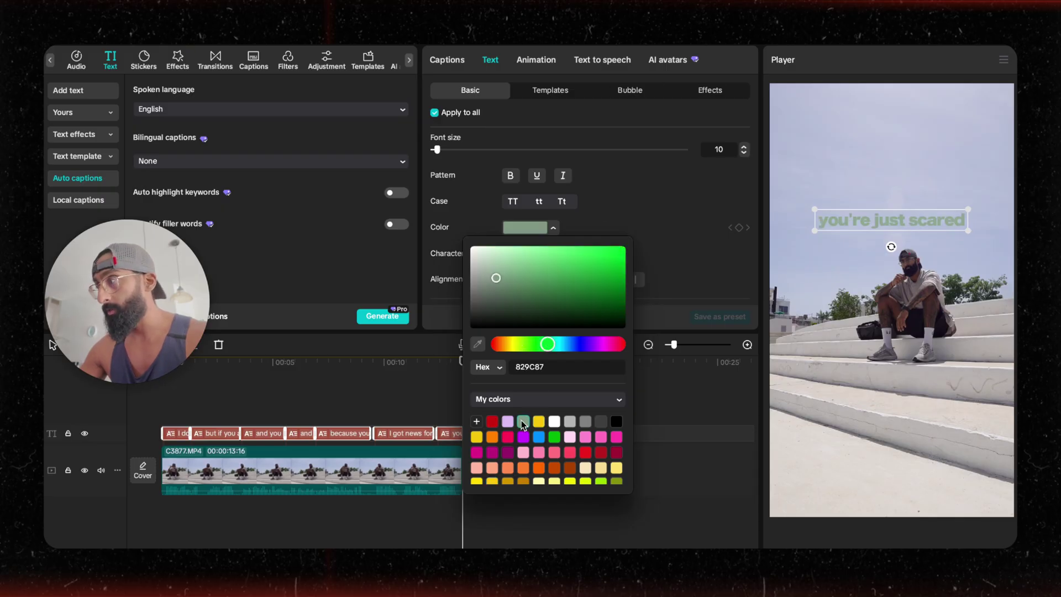
scroll(568, 476, "down", 3)
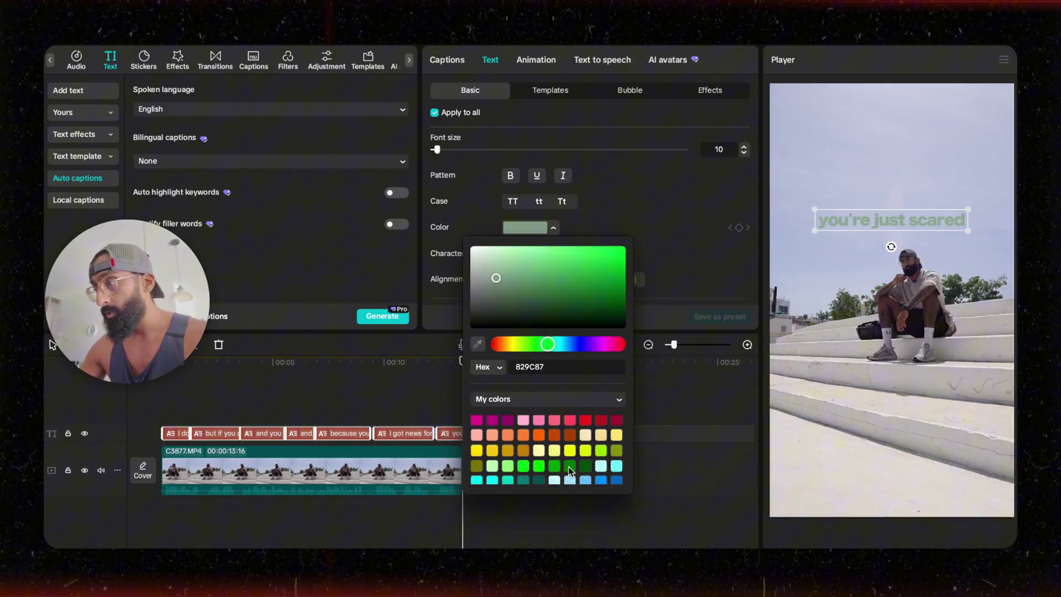
scroll(570, 470, "down", 3)
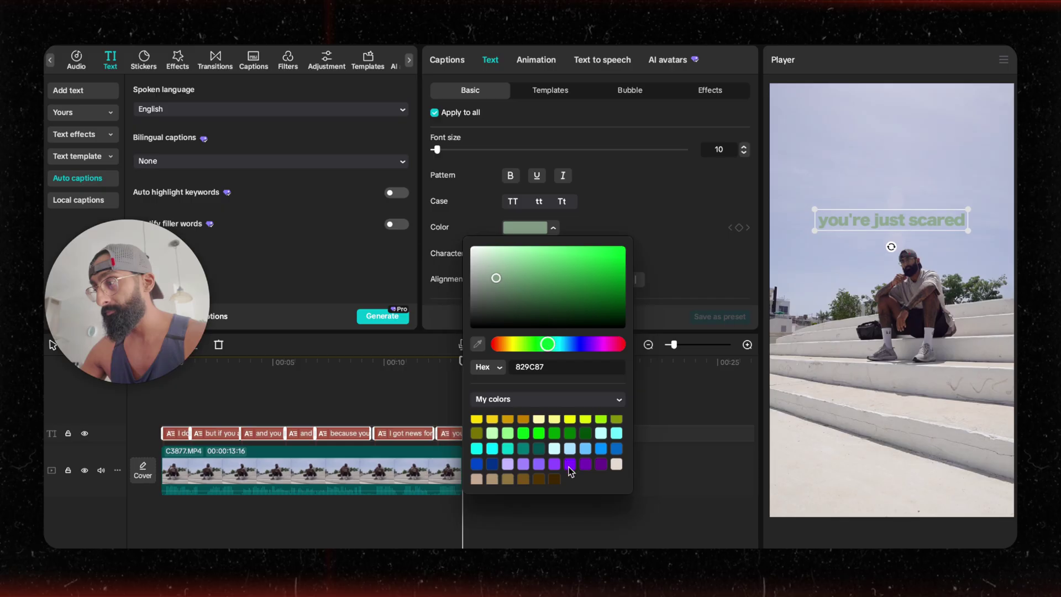
left_click(601, 436)
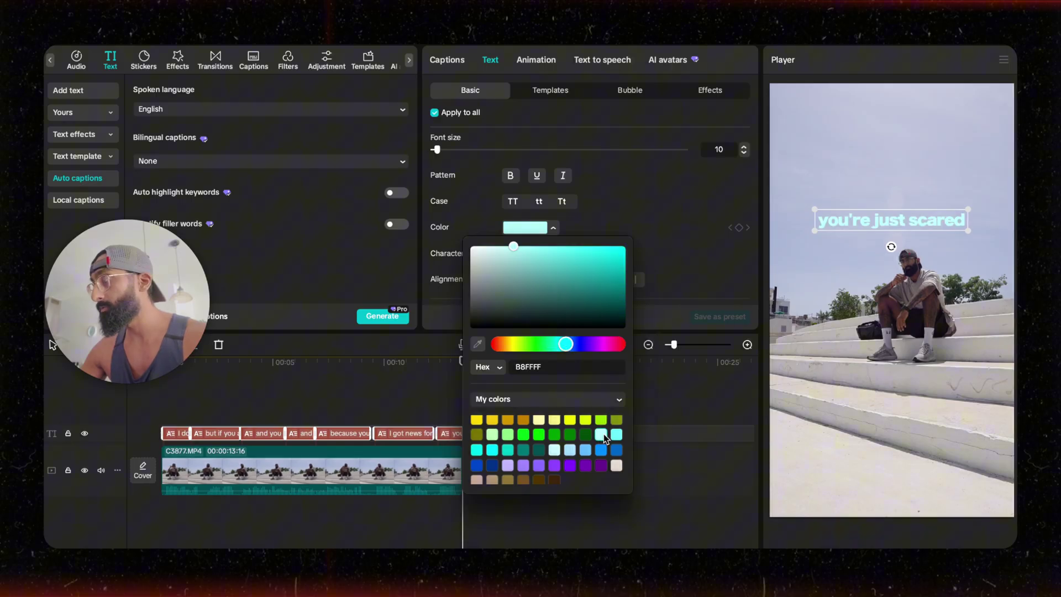
left_click(676, 178)
Apply the Bounce Out caption animation to all captions and play back the result from near the start
left_click(536, 61)
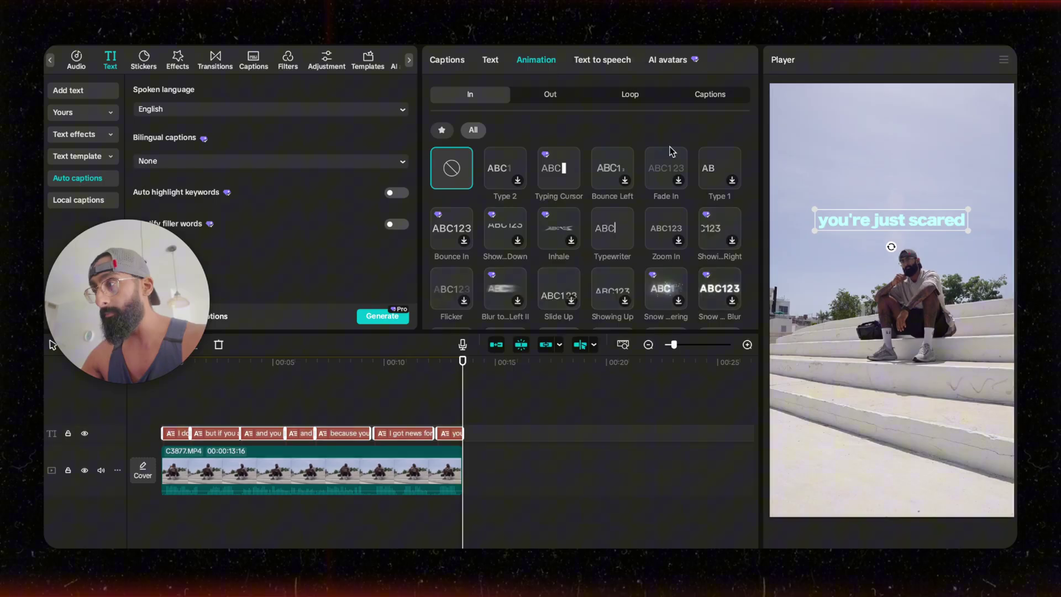
left_click(710, 95)
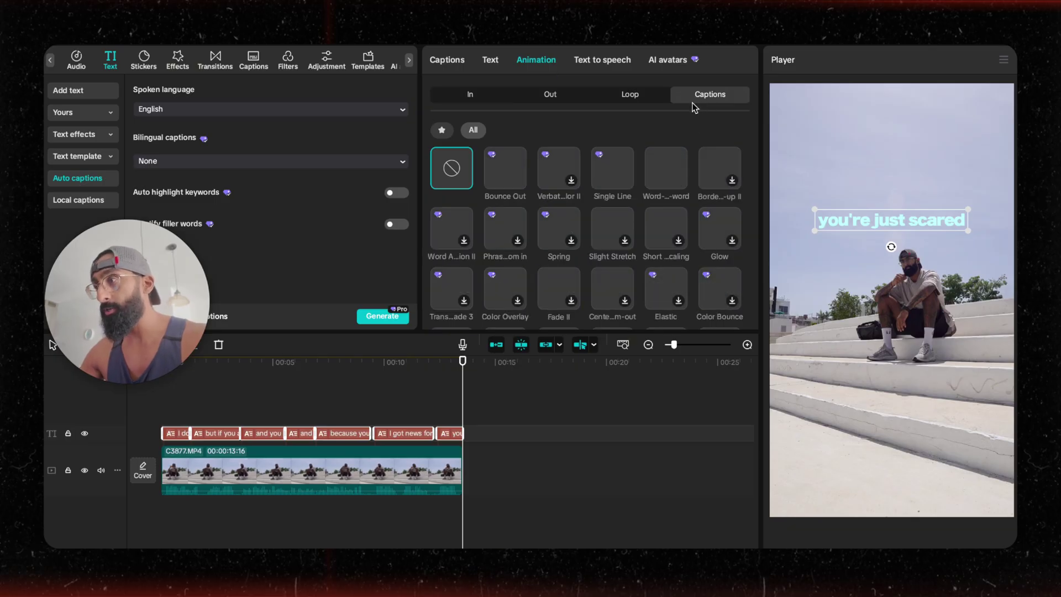
left_click(505, 182)
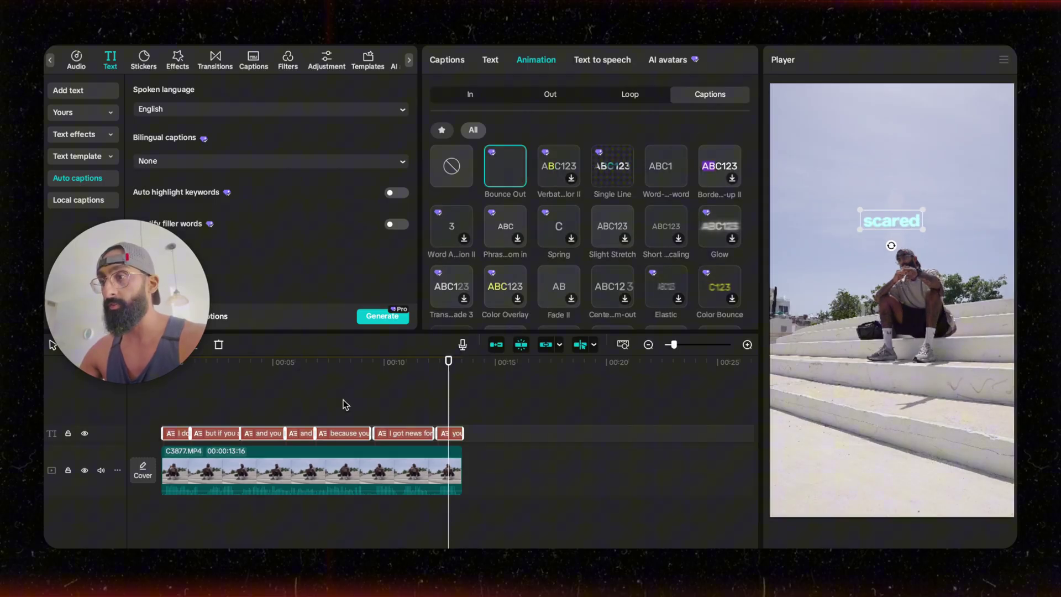
left_click_drag(208, 372, 185, 383)
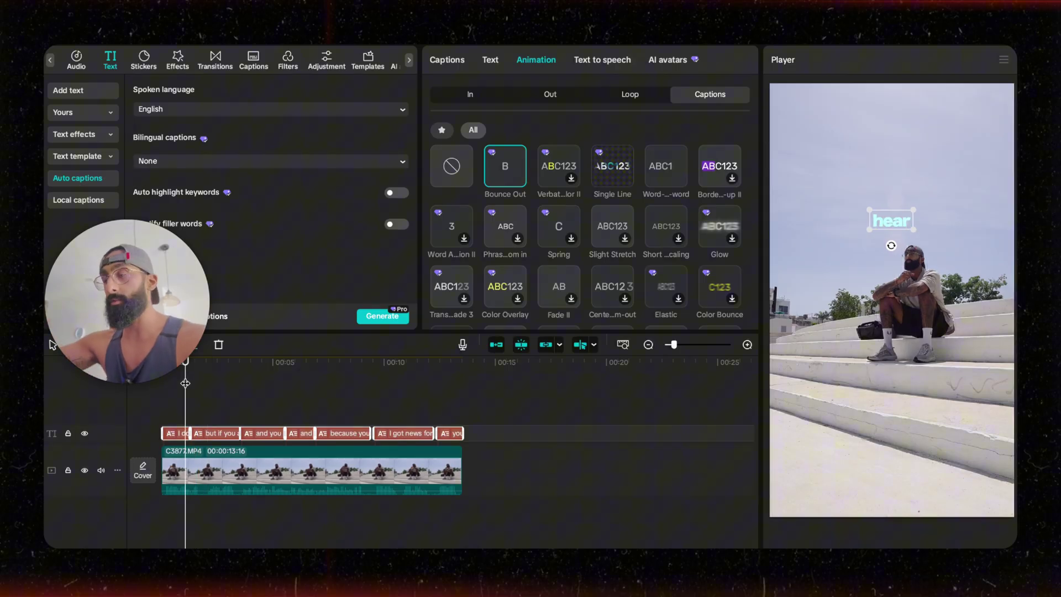
key("space")
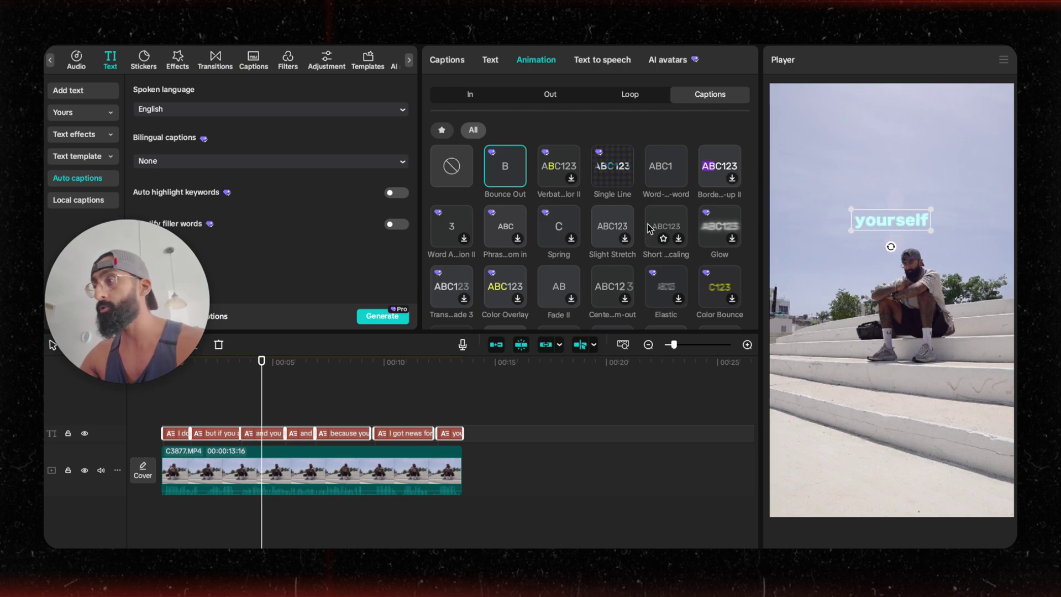
Clear the caption animation, reapply Bounce Out, and enlarge the captions in the preview
left_click(453, 169)
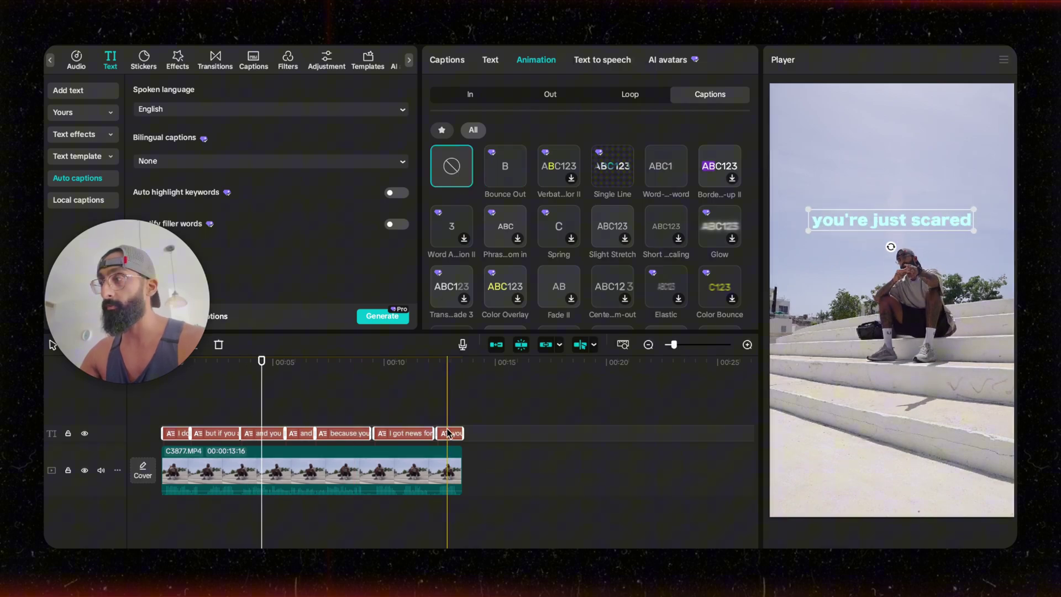
left_click(511, 165)
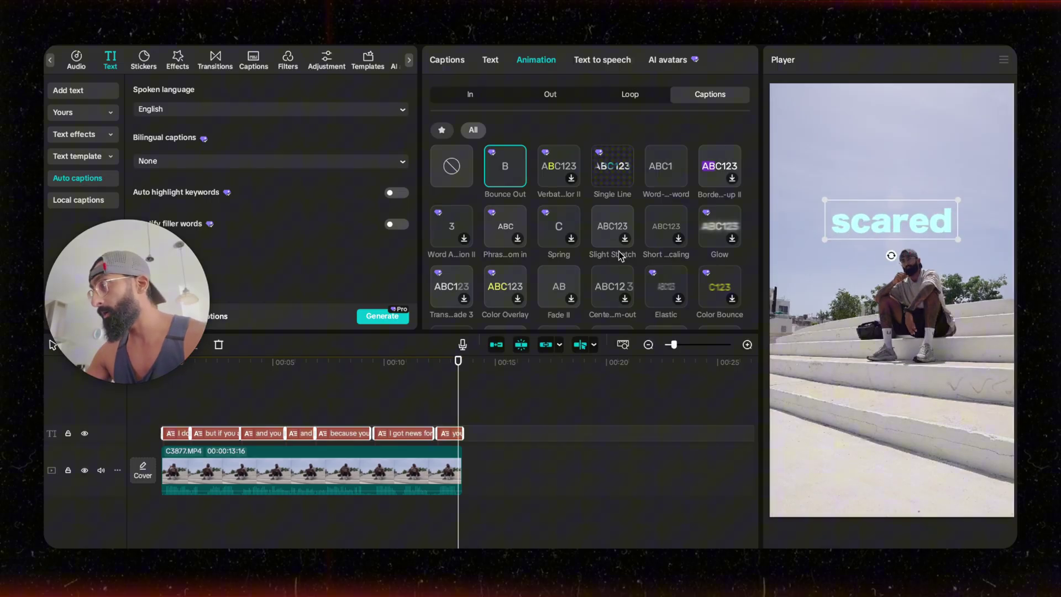
Try a character spacing of -2 on all captions, then return it to -1
left_click(490, 60)
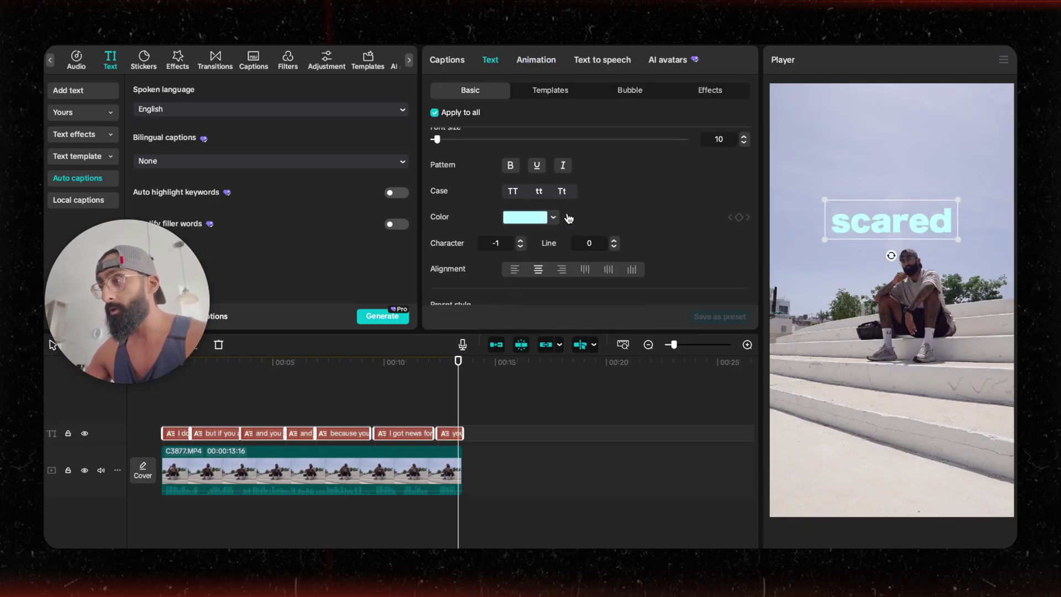
left_click(521, 243)
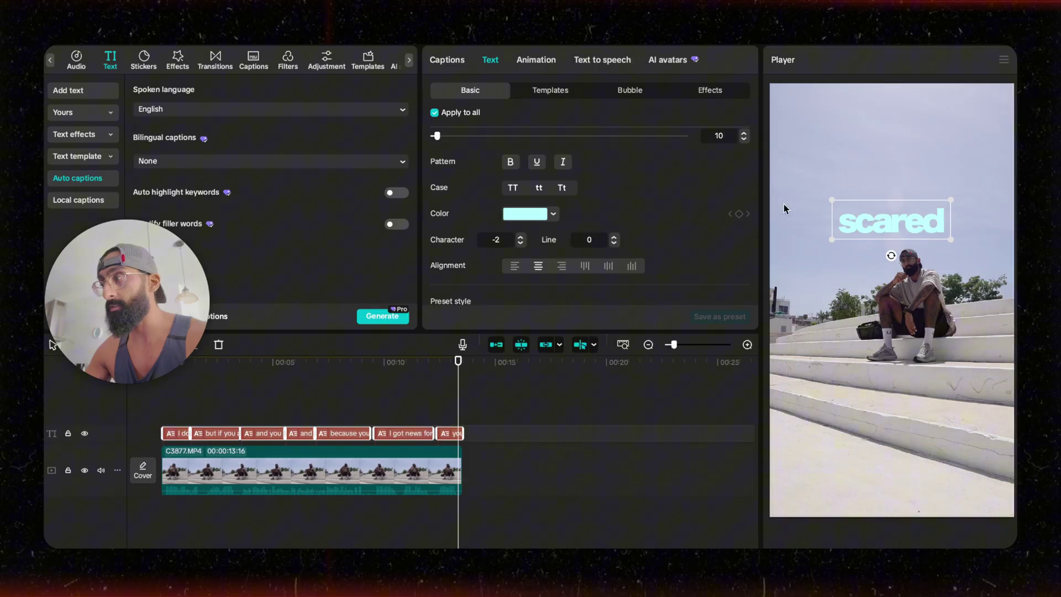
left_click(520, 237)
Scale the video clip up to 133% and shift it left to X -230 so the seated man is centred under the captions
left_click(951, 333)
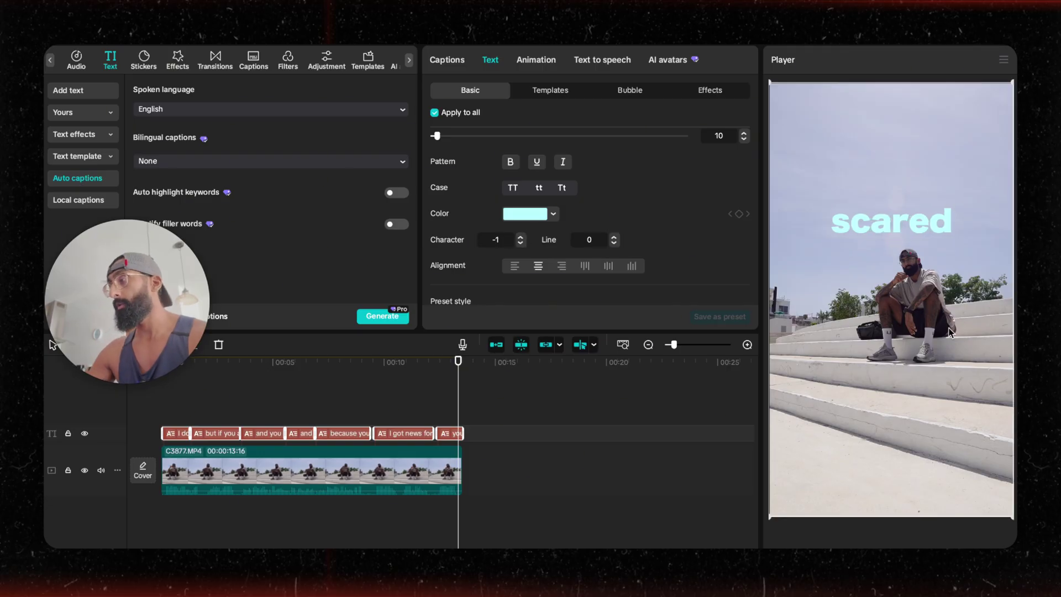
left_click(451, 470)
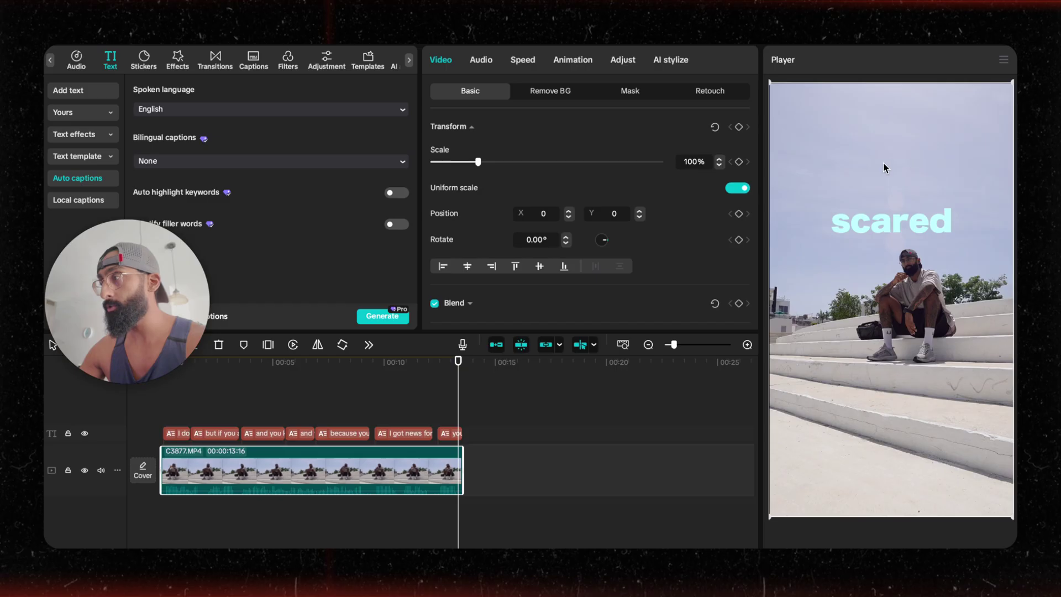
left_click_drag(773, 85, 688, 44)
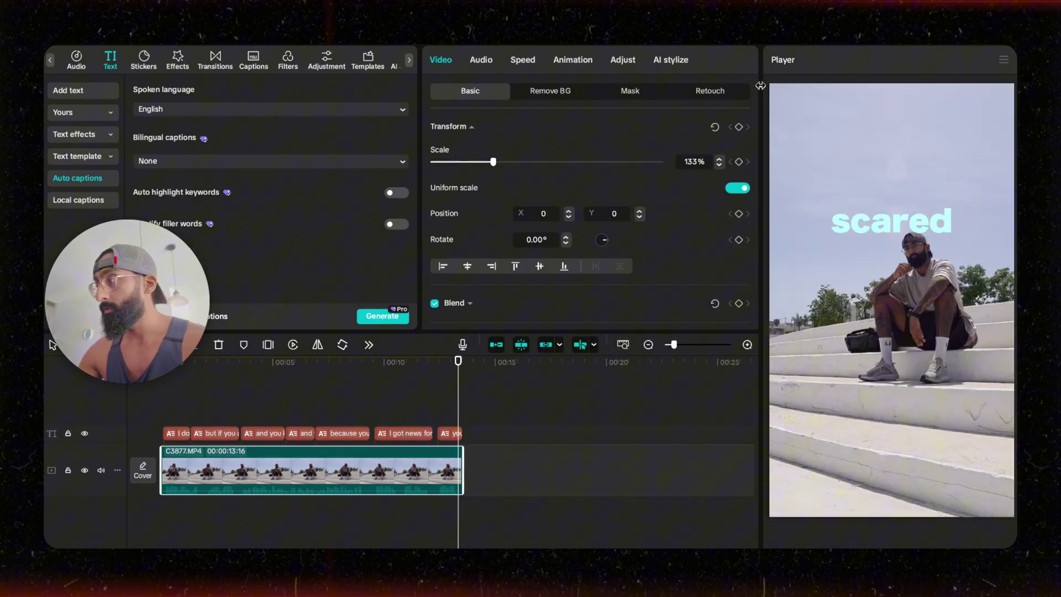
left_click_drag(937, 339, 910, 325)
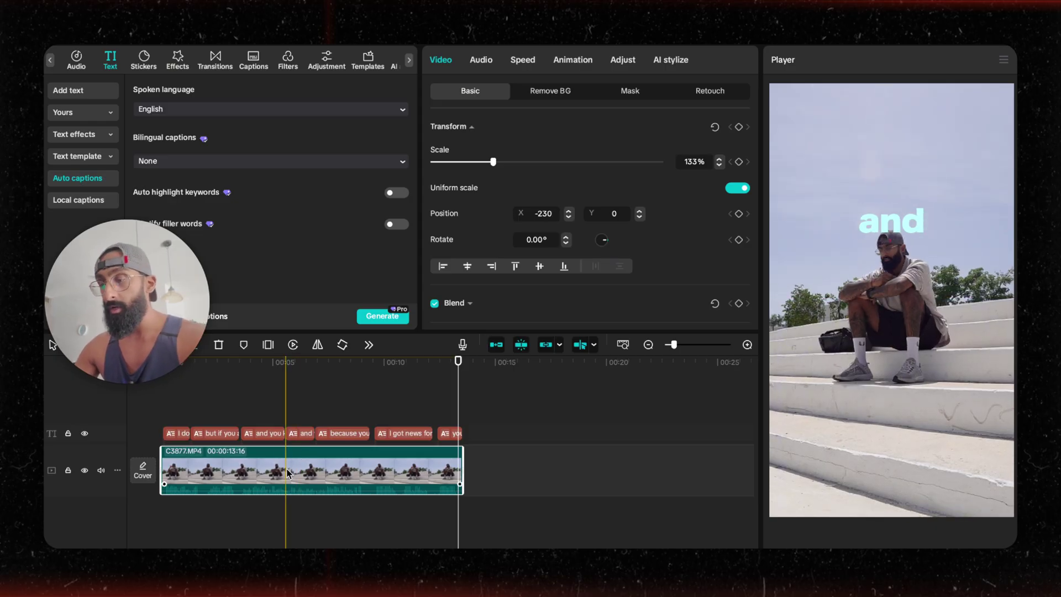
Paste a copy of the clip onto a track above the original and align its start with the original's
key("super+v")
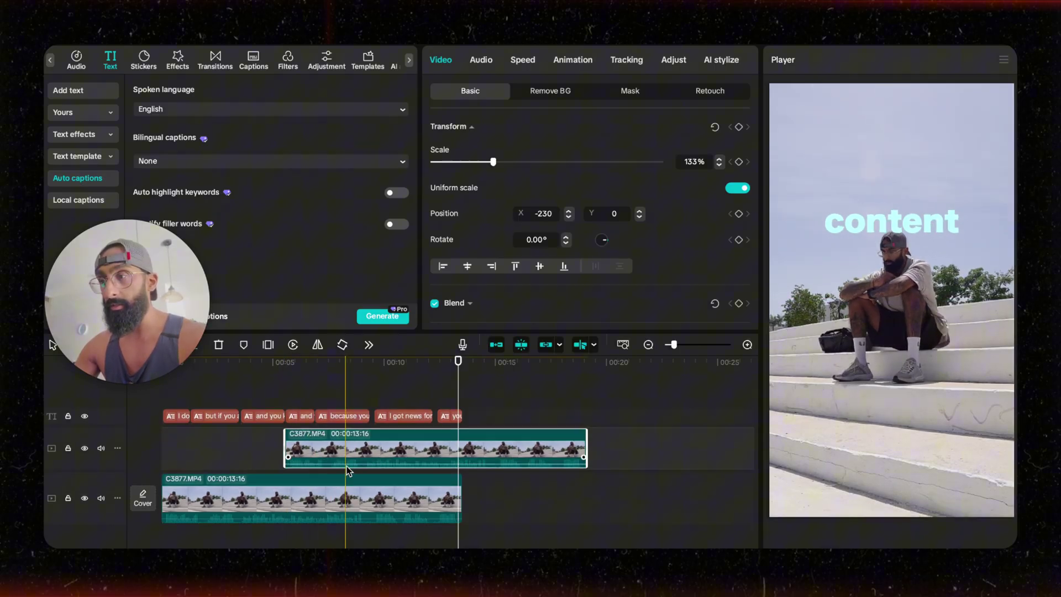
left_click_drag(338, 450, 212, 450)
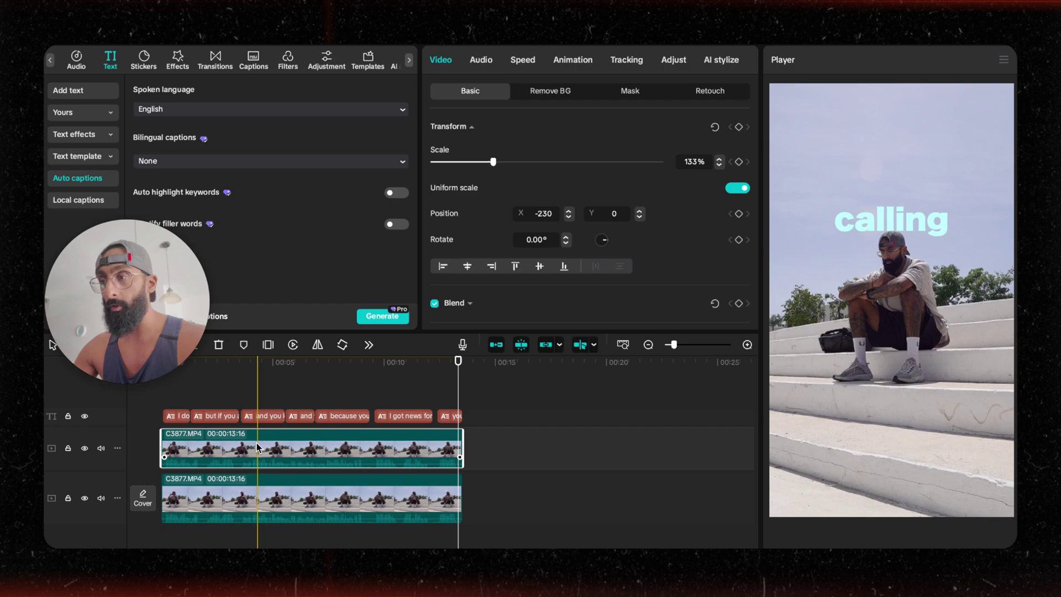
left_click_drag(385, 463, 388, 476)
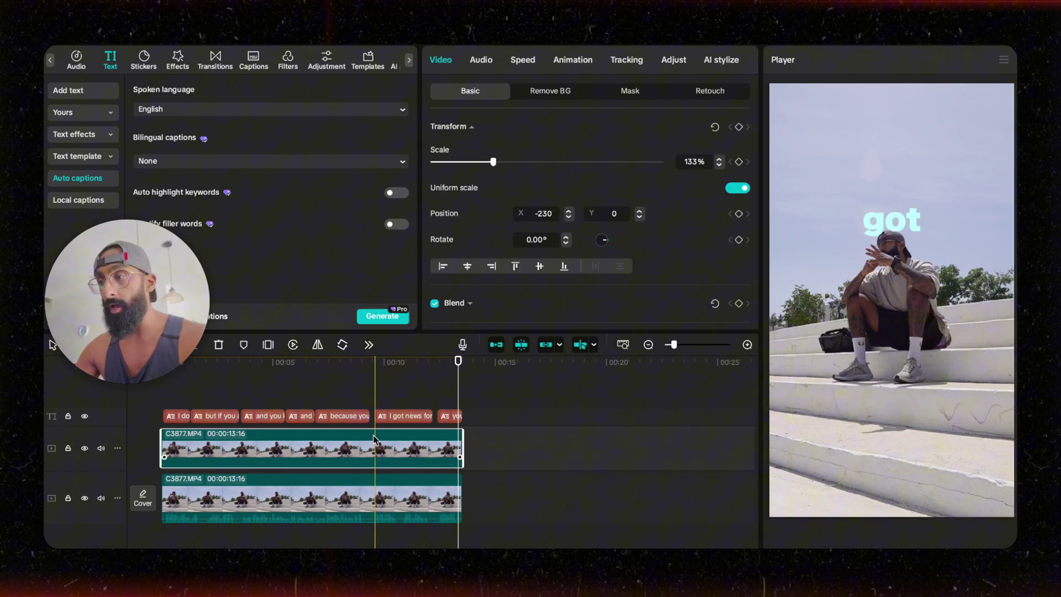
Remove the background of the upper clip copy with Auto removal
scroll(315, 387, "up", 4)
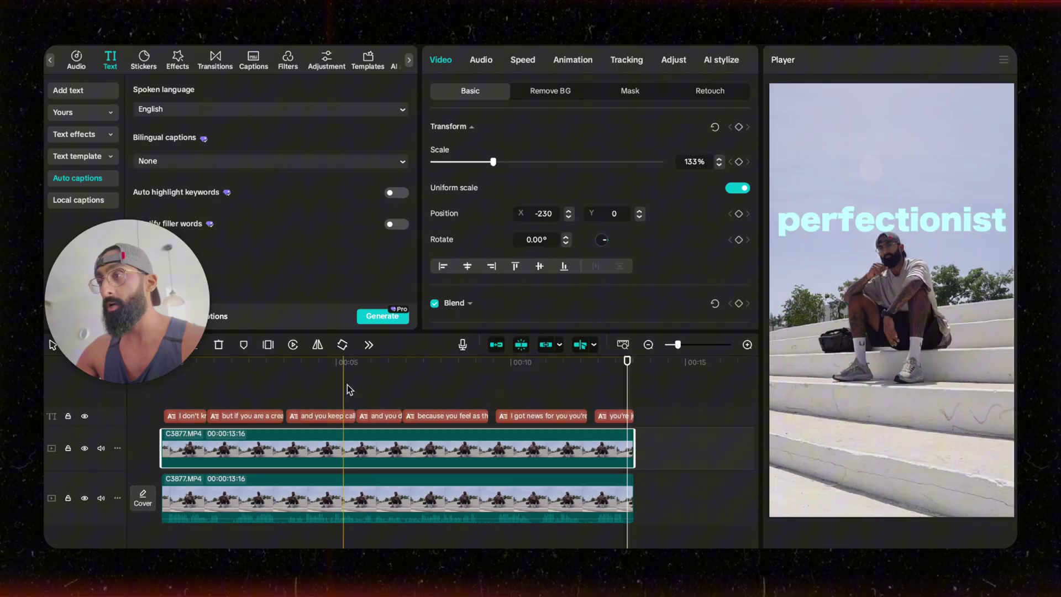
left_click(543, 92)
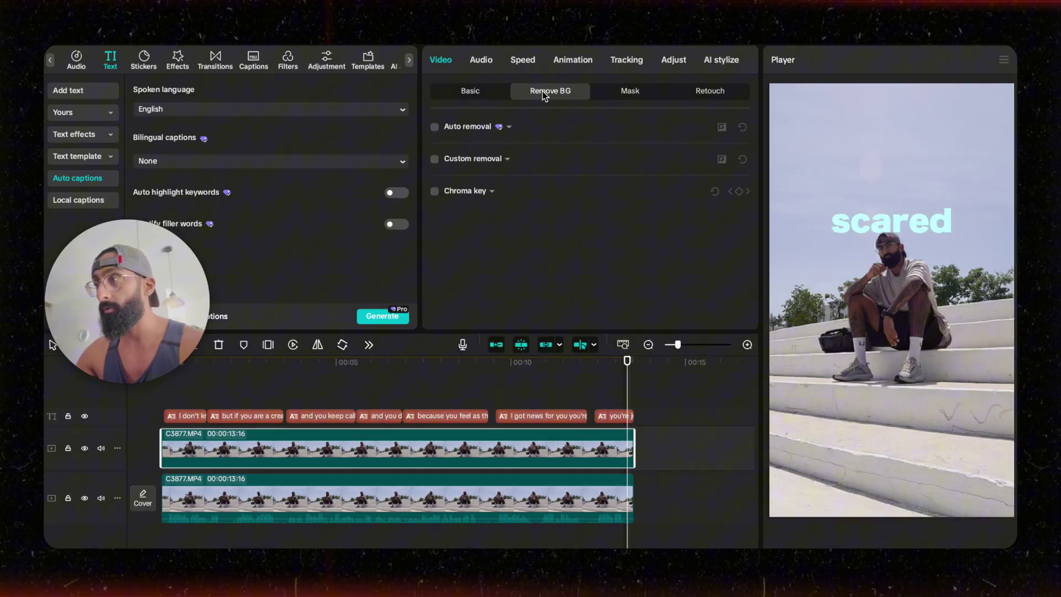
left_click(435, 127)
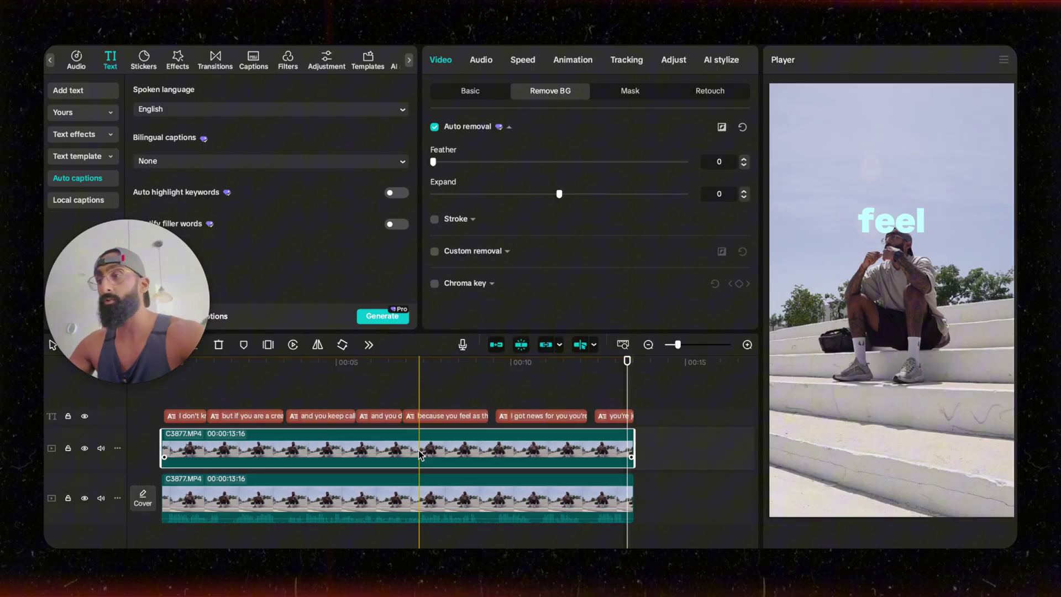
Check the cutout at different points by hiding the original video track, then show the track again
left_click(84, 498)
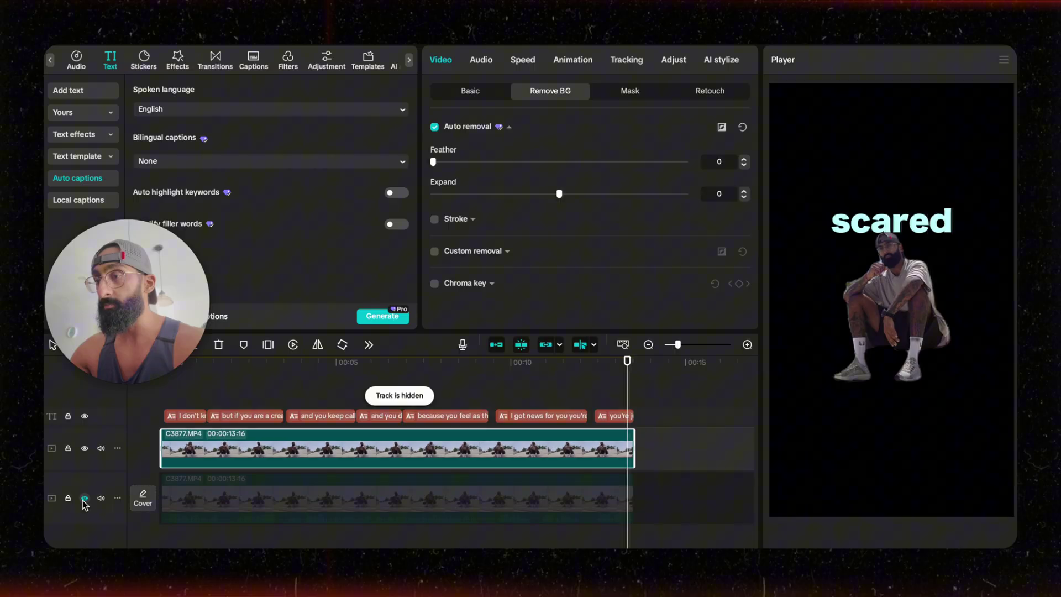
left_click(84, 498)
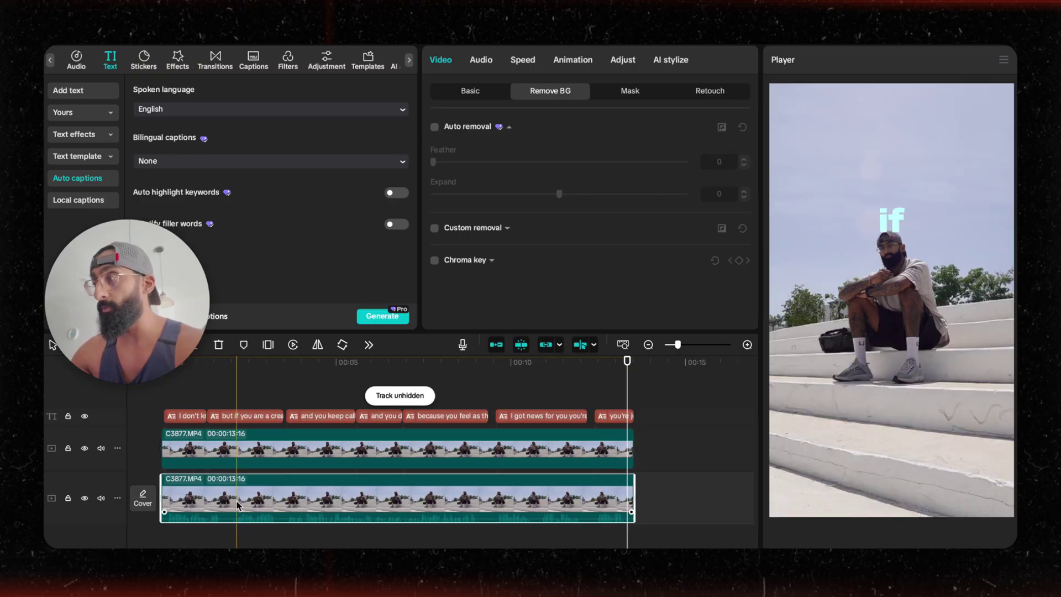
left_click(84, 499)
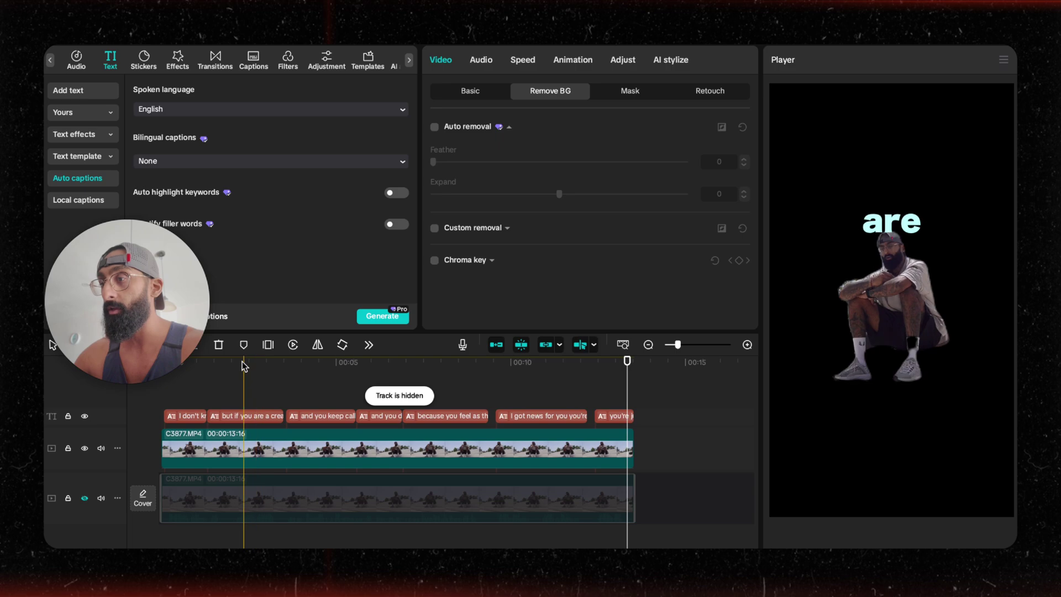
mouse_move(356, 369)
left_mouse_down()
mouse_move(211, 372)
mouse_move(620, 371)
mouse_move(248, 370)
left_mouse_up()
left_click(84, 499)
Lock the caption track, move the cut-out clip onto a track above it, and unlock the captions again
left_click(247, 452)
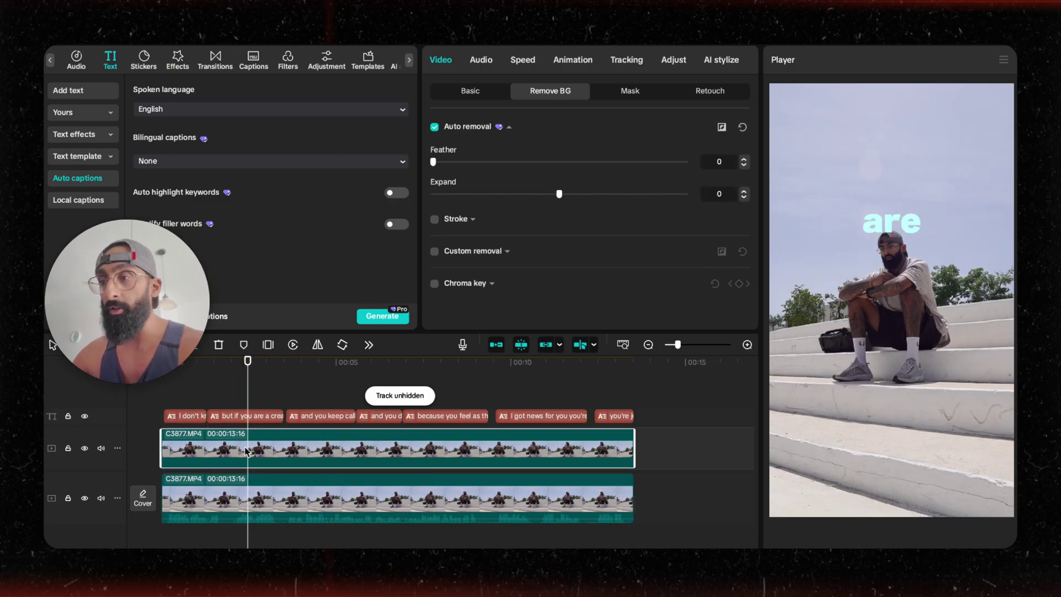
left_click(68, 415)
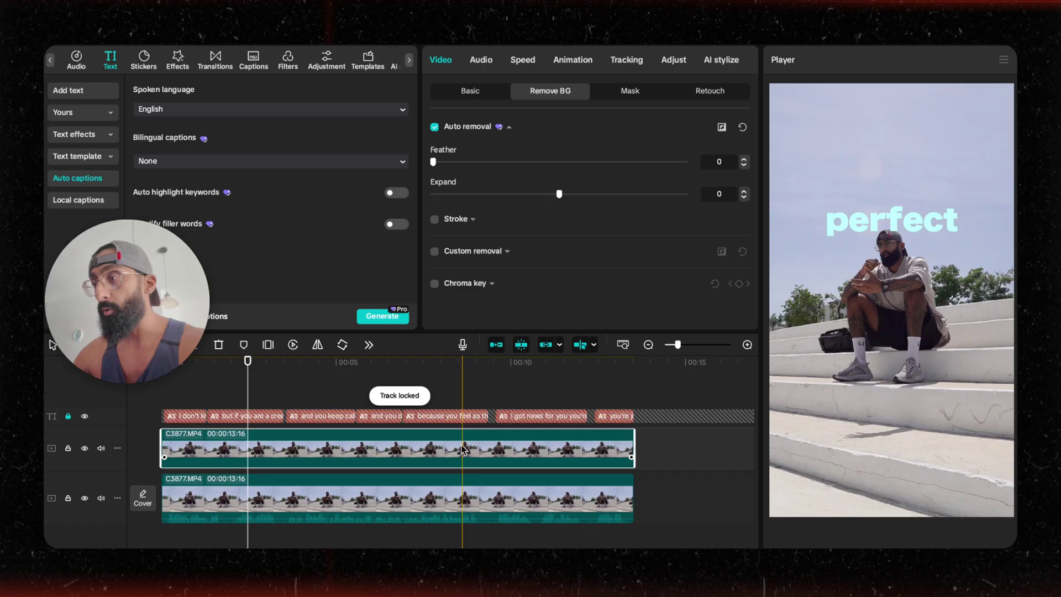
left_click_drag(464, 453, 459, 409)
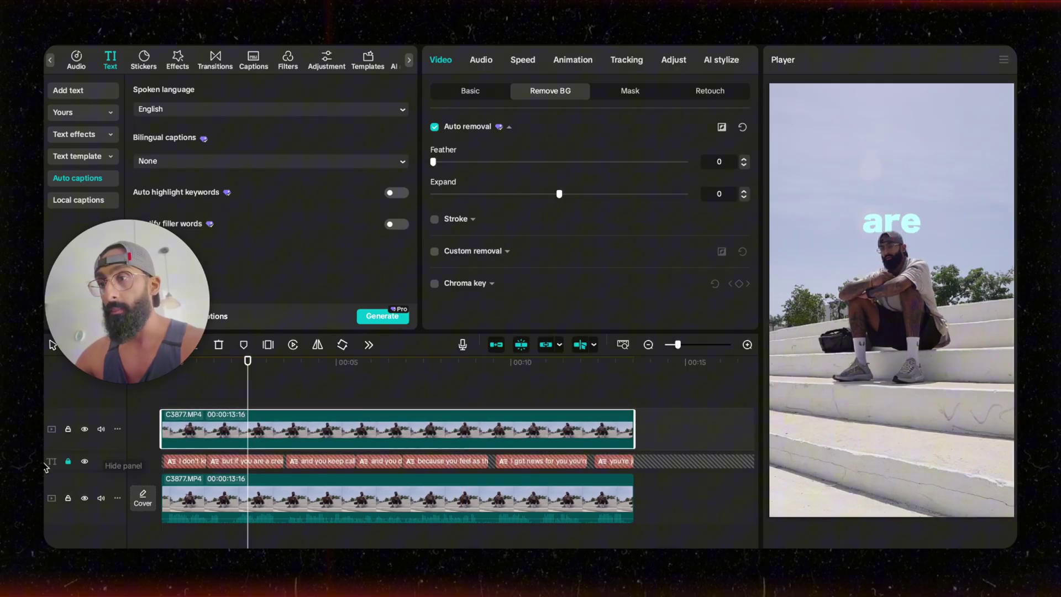
left_click(68, 461)
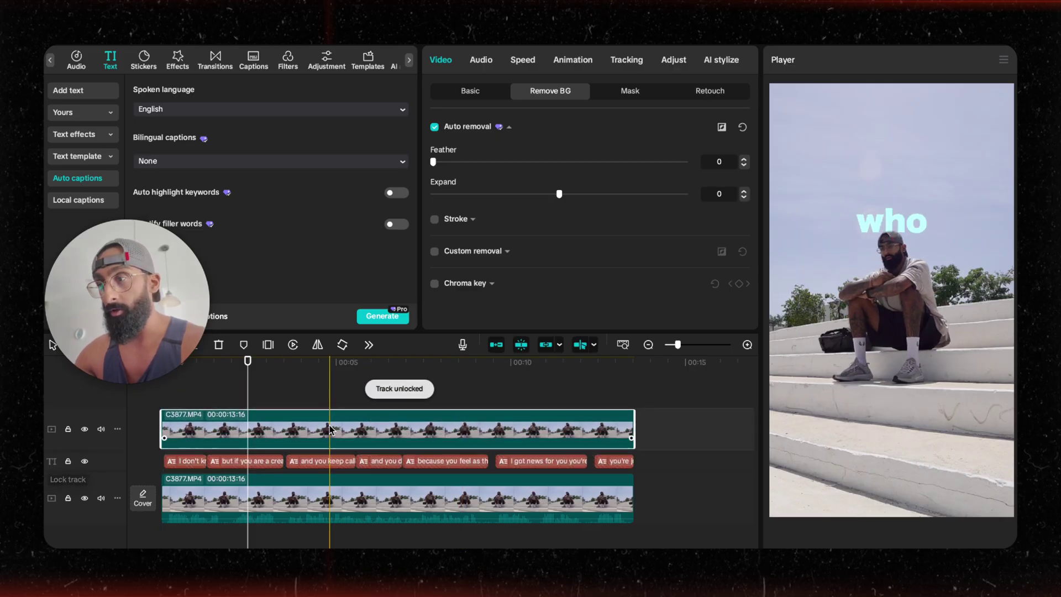
Lock the cut-out video track so the captions beneath it can be selected in the preview
left_click(187, 461)
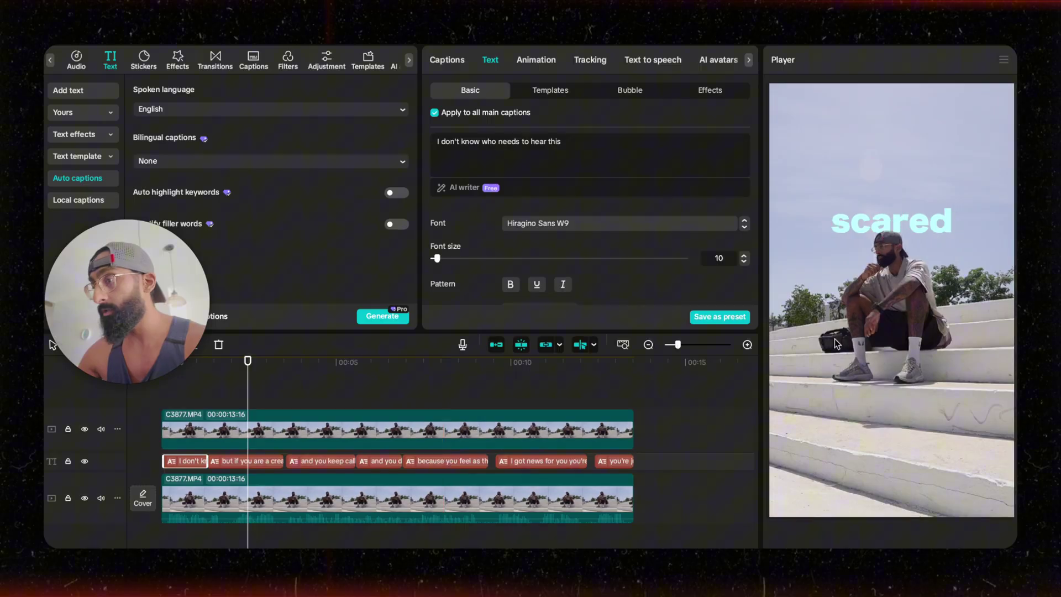
left_click(389, 445)
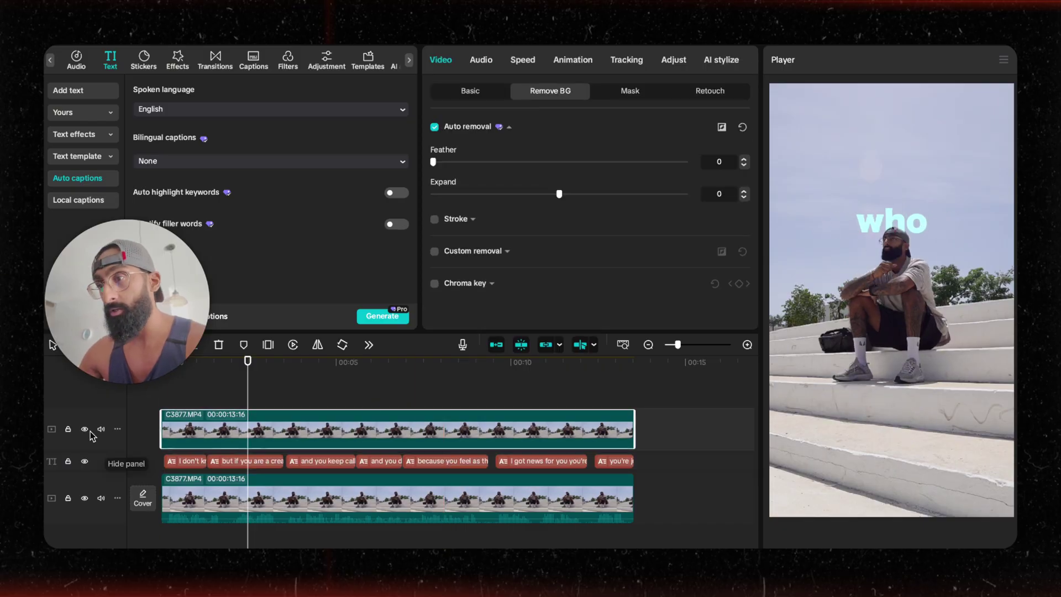
left_click(68, 429)
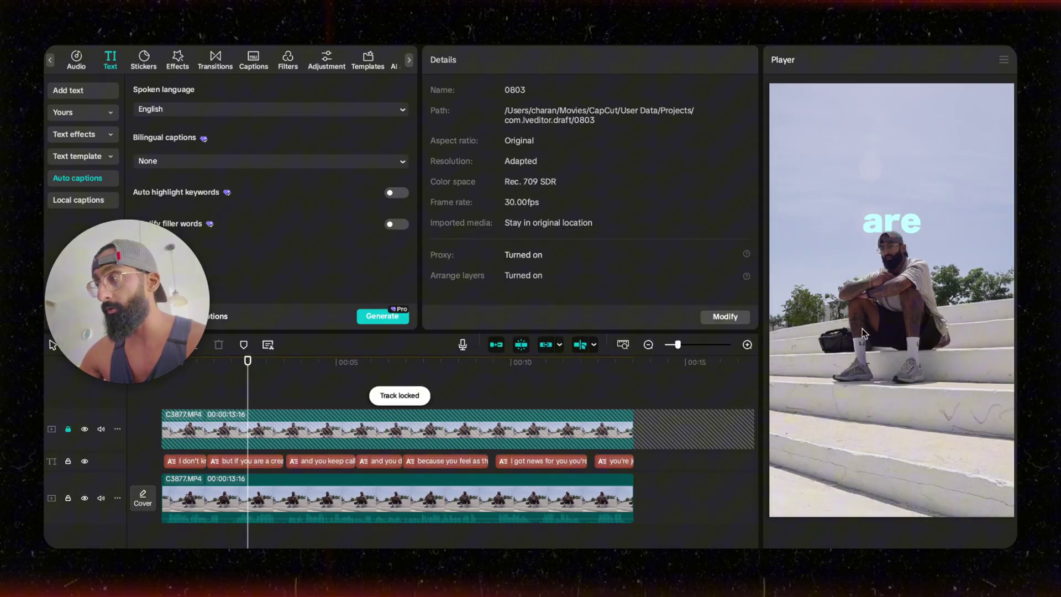
Enlarge the captions in the preview and reposition them, centred, so they sit partly behind the man's head
left_click(912, 231)
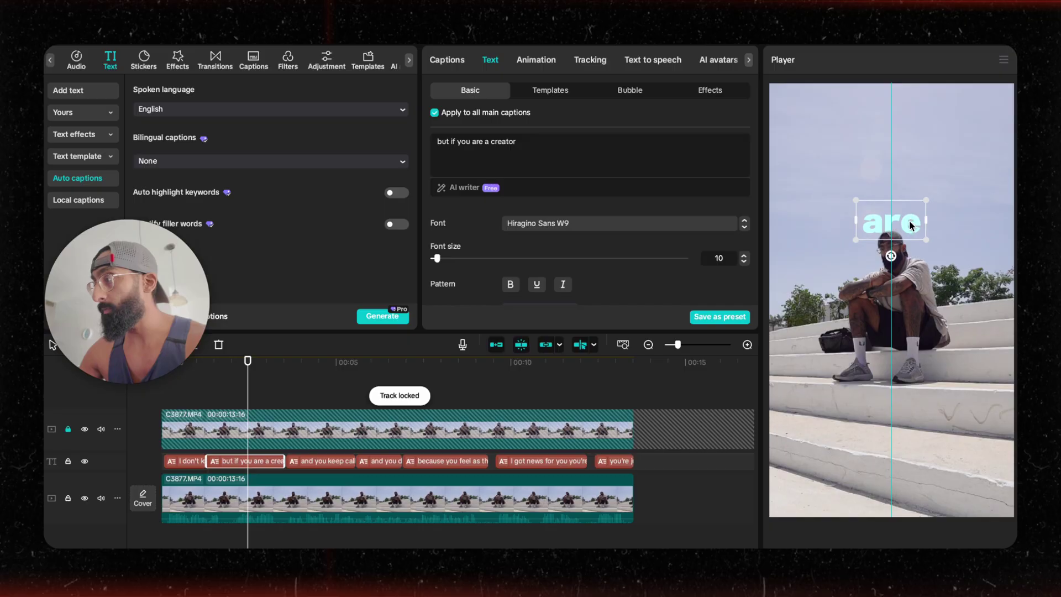
left_click_drag(913, 225, 905, 228)
left_click_drag(855, 205, 819, 187)
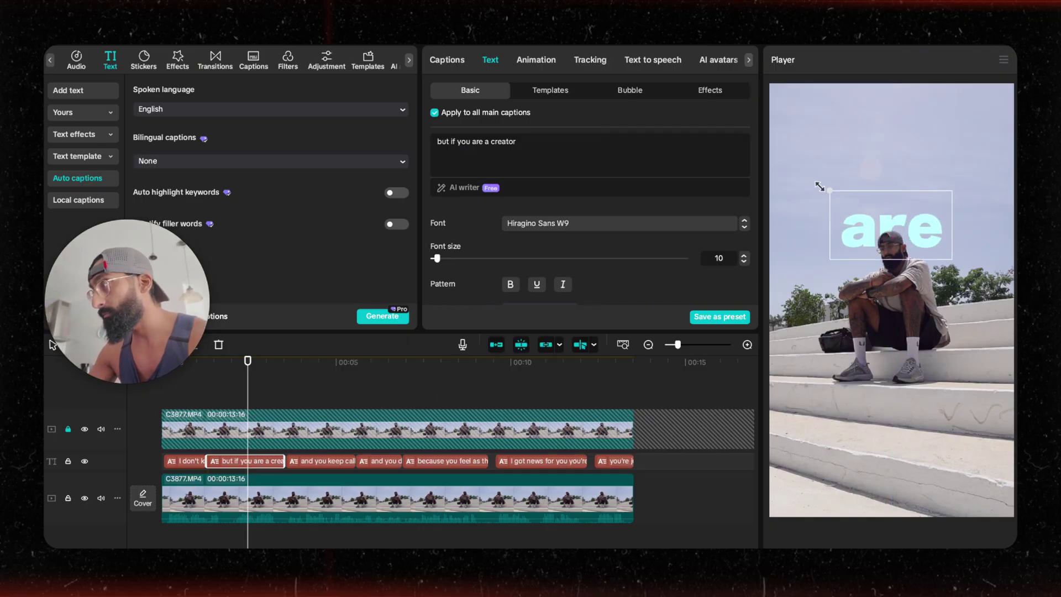
left_click_drag(923, 223, 923, 214)
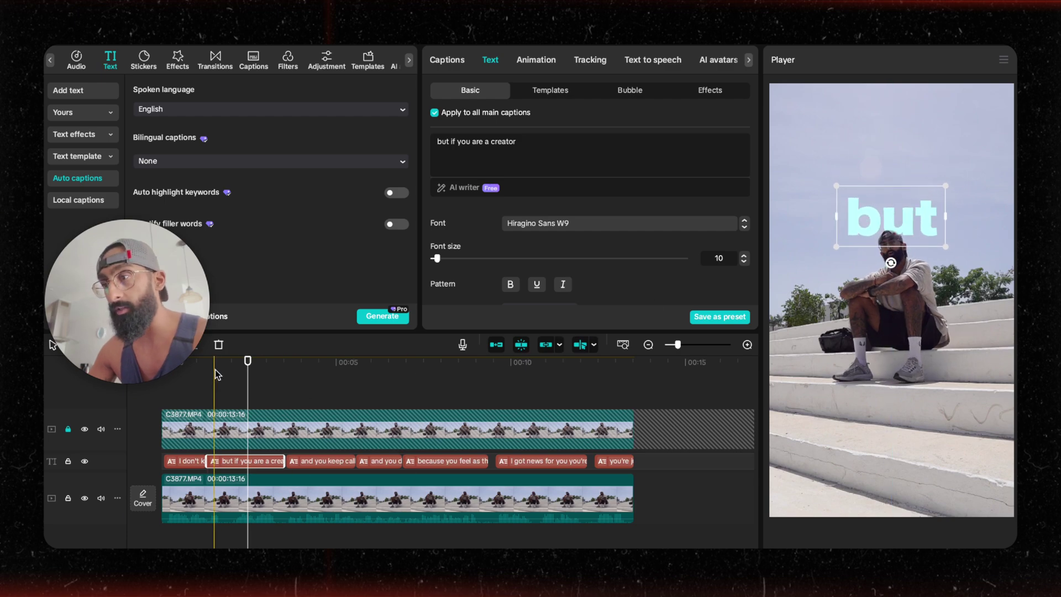
Play back the enlarged captions from the start of the clip
left_click_drag(214, 368, 138, 367)
key("space")
key("space")
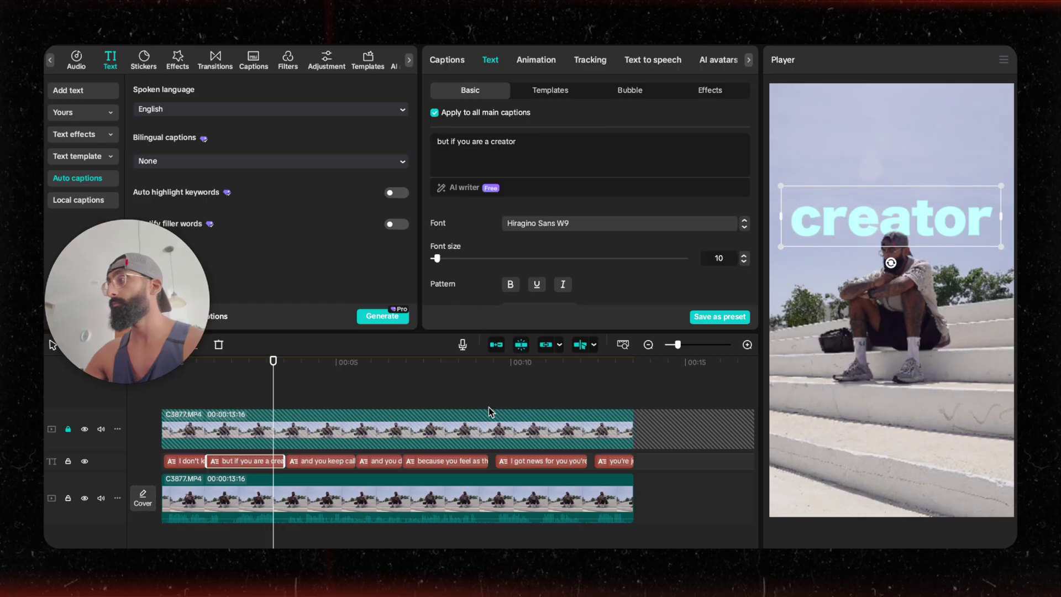
Try tightening the enlarged captions' character spacing to -2, then restore -1
scroll(575, 246, "down", 3)
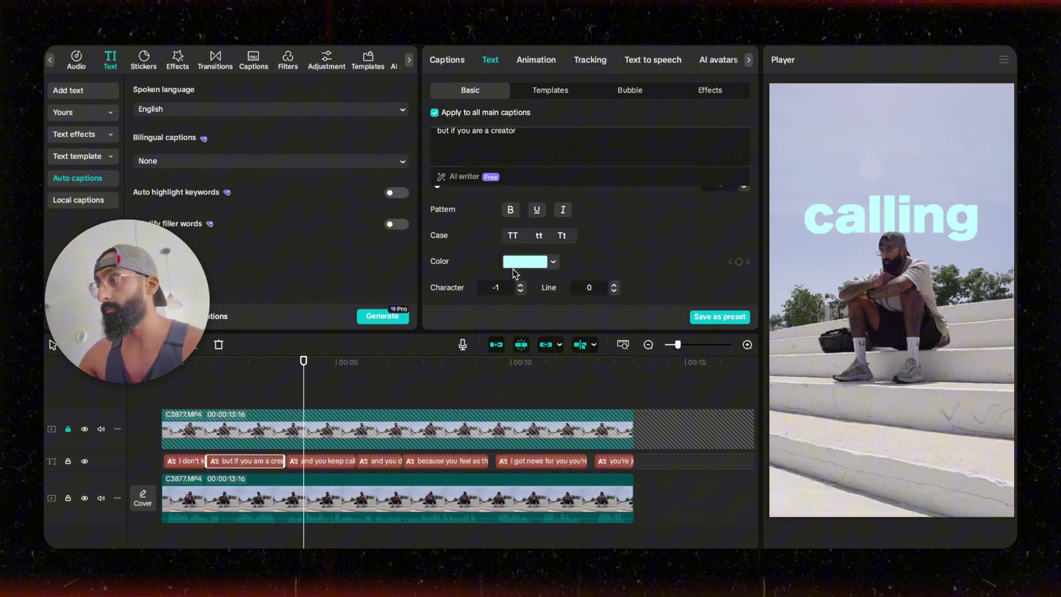
left_click(520, 287)
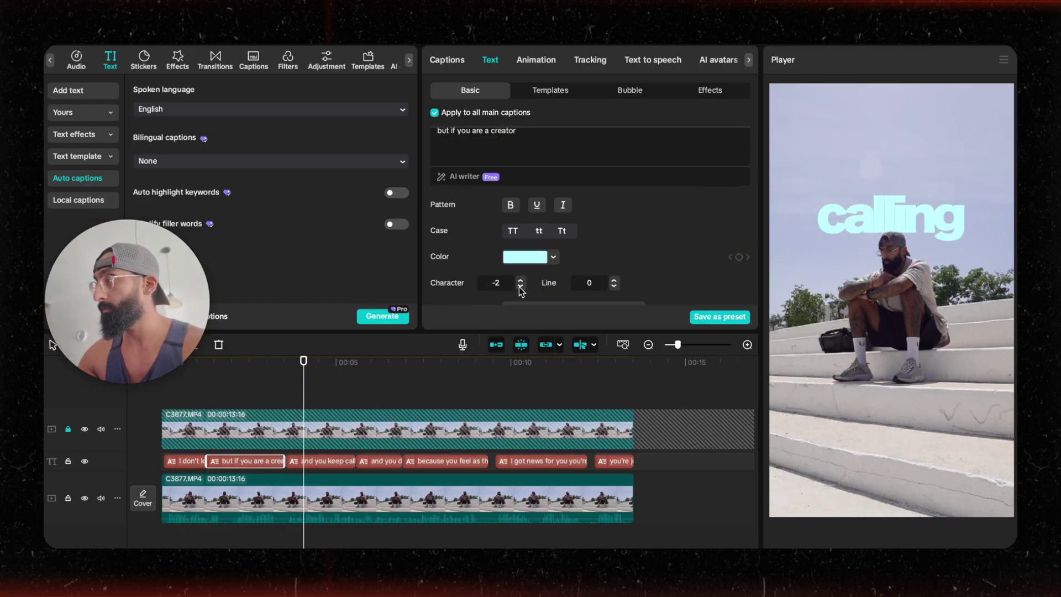
left_click(521, 281)
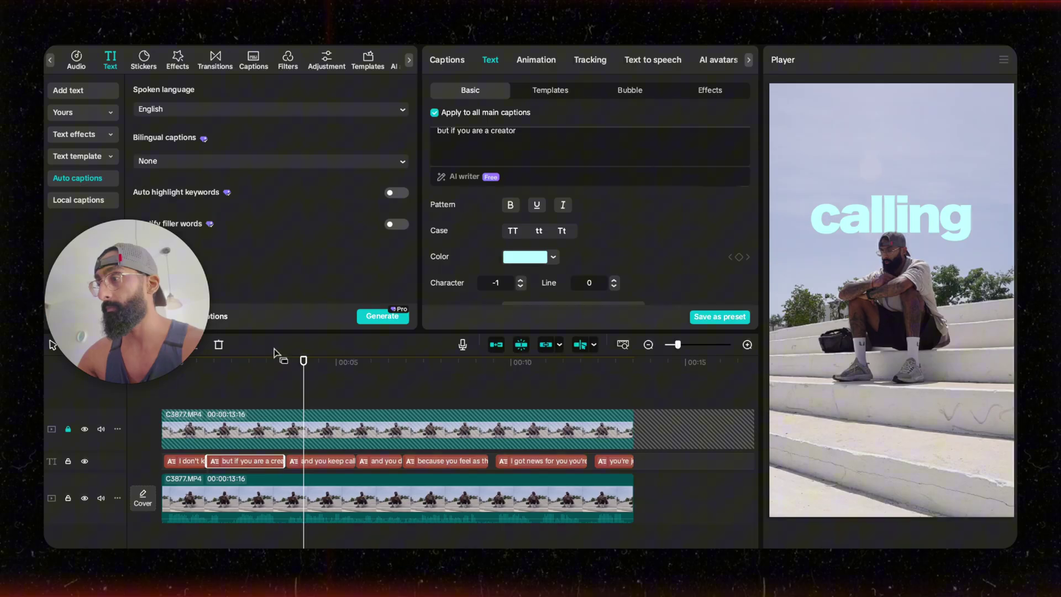
Play back the section from the "but if you are a creator" caption onwards
left_click_drag(264, 362, 256, 367)
key("space")
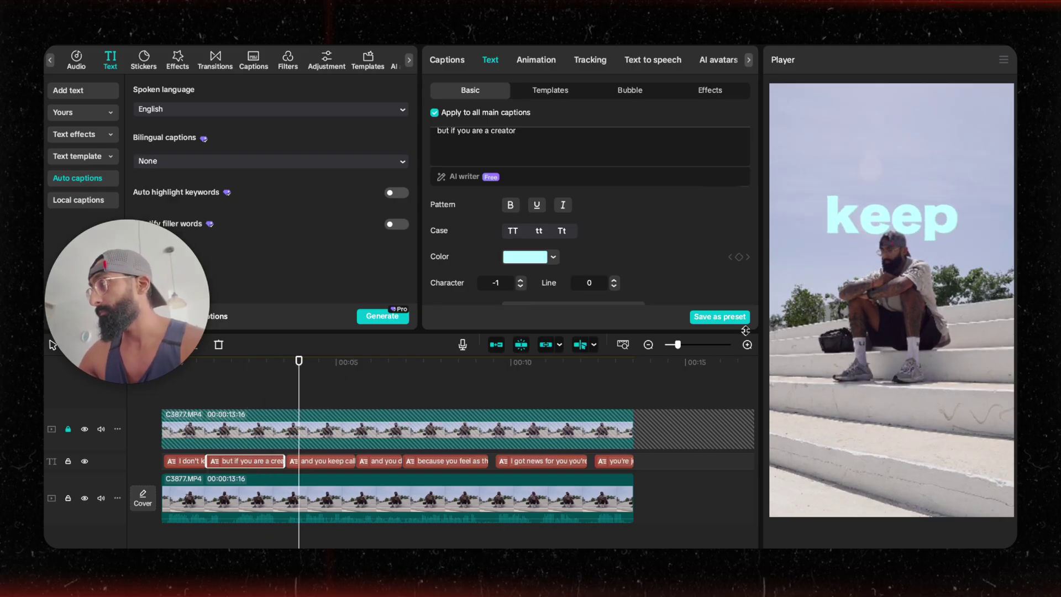
key("space")
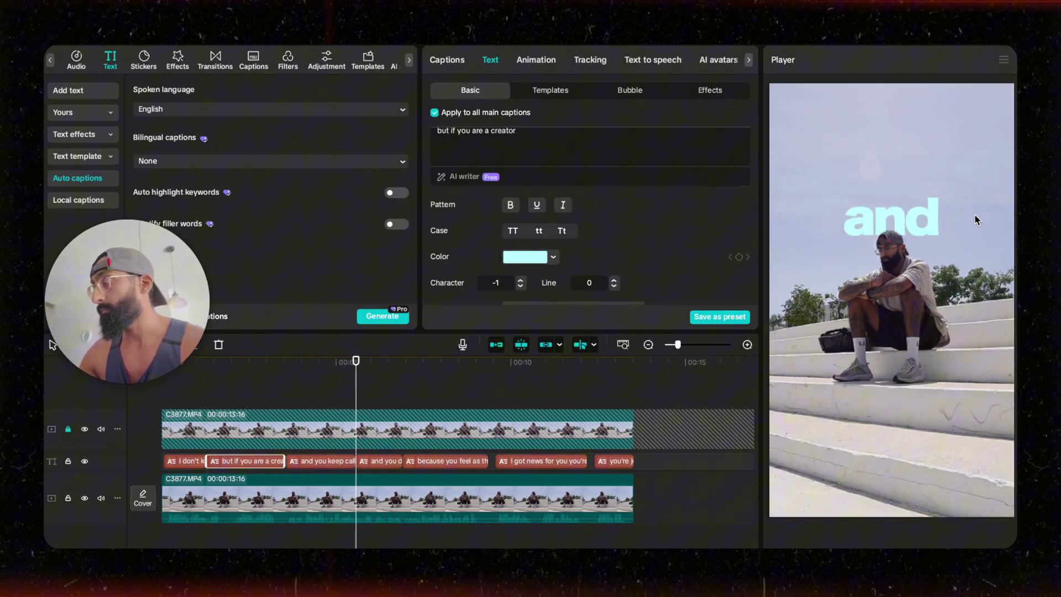
At the word "yourself", shrink the captions to fit within the frame width and lower them slightly behind the man's head
scroll(974, 215, "down", 5)
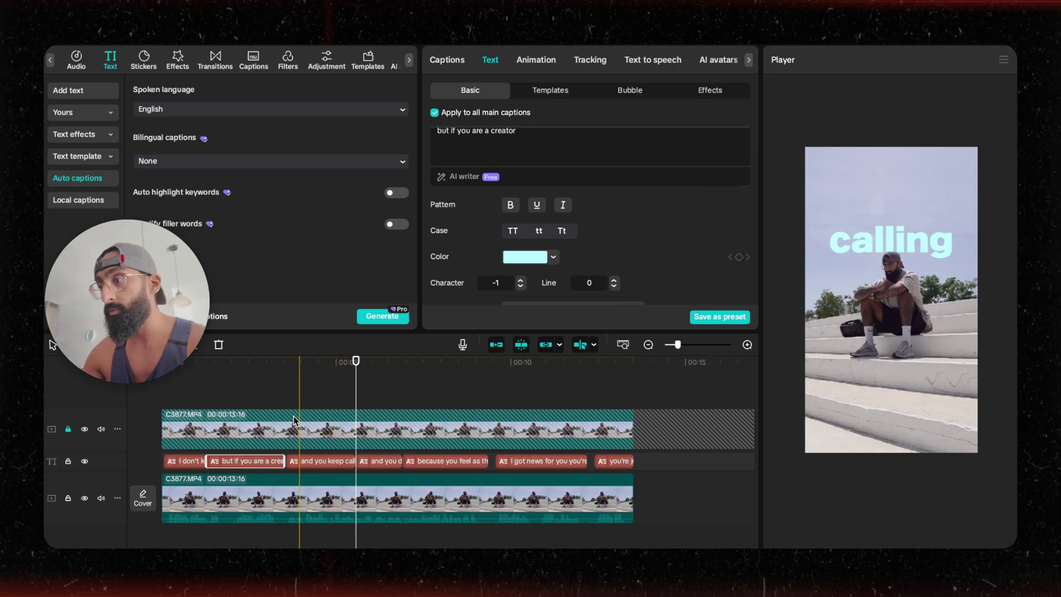
left_click(315, 362)
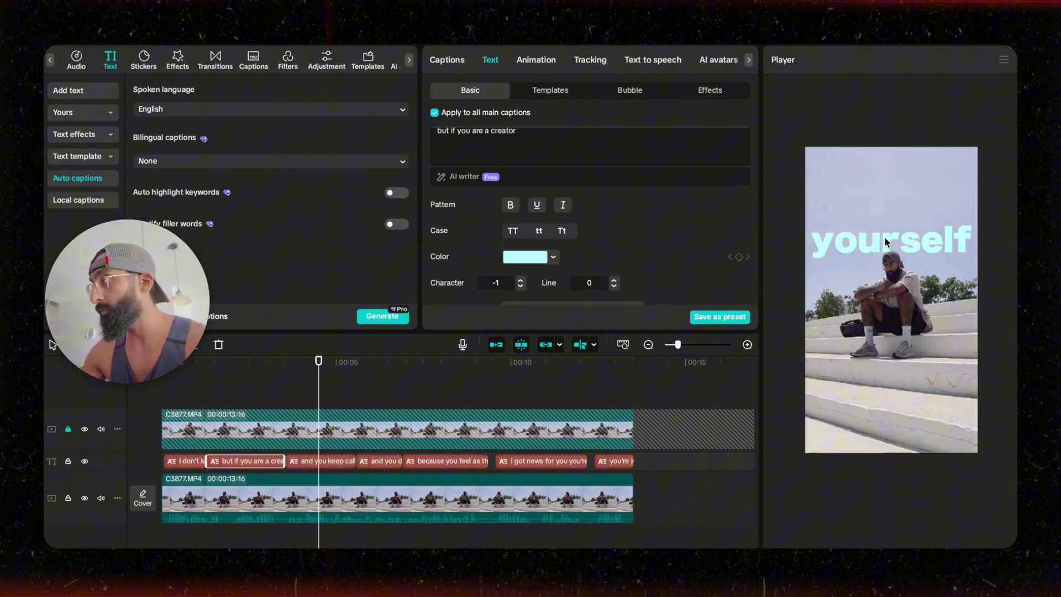
left_click(806, 261)
left_click_drag(806, 266, 914, 246)
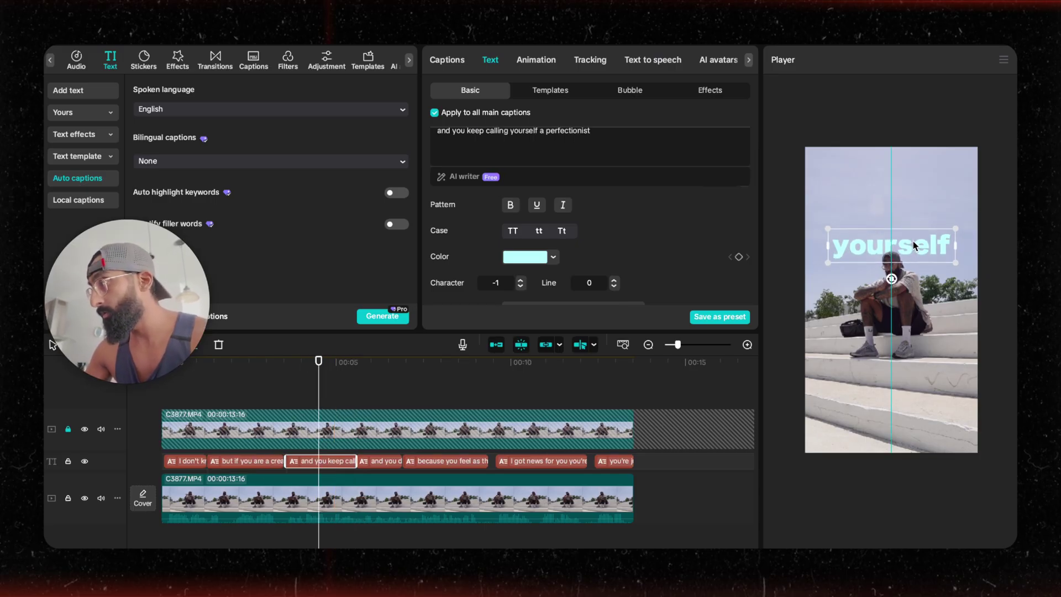
left_click(323, 384)
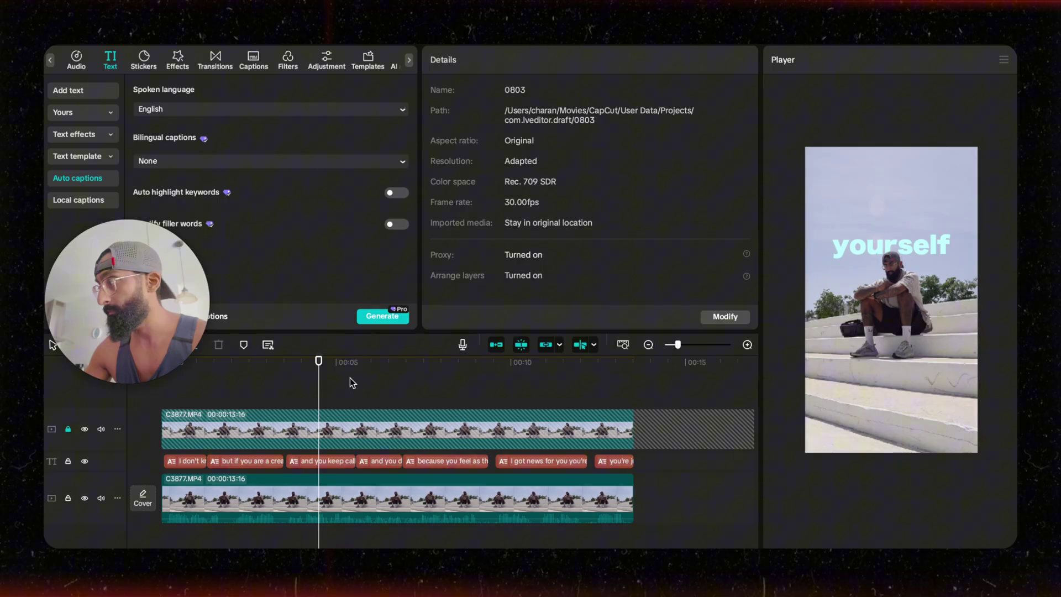
At the word "perfectionist", shrink the captions so the whole word fits within the frame width behind the man's head
left_click(343, 378)
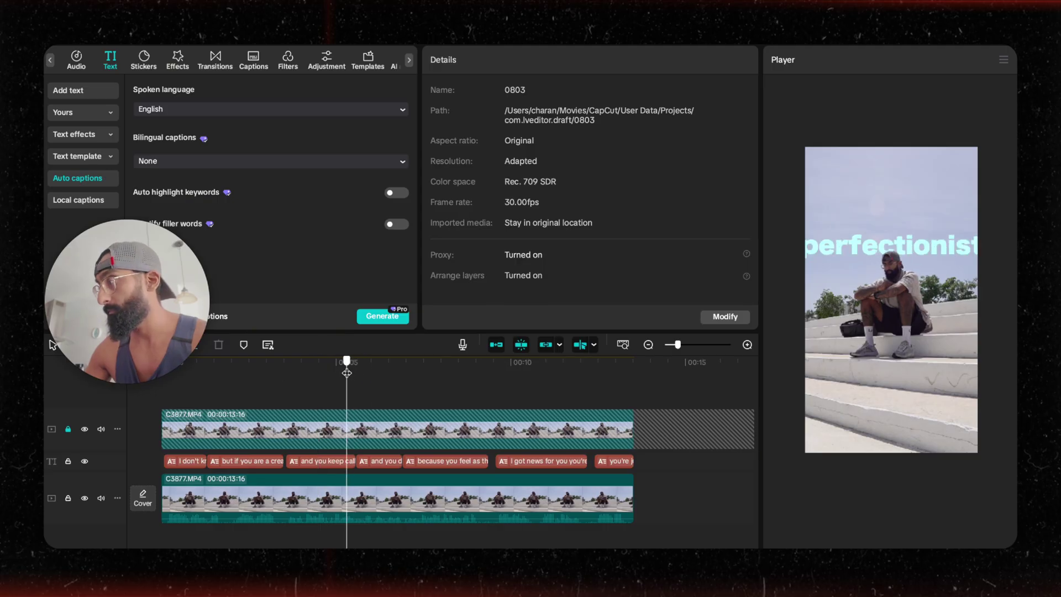
left_click(834, 247)
left_click_drag(796, 262, 866, 242)
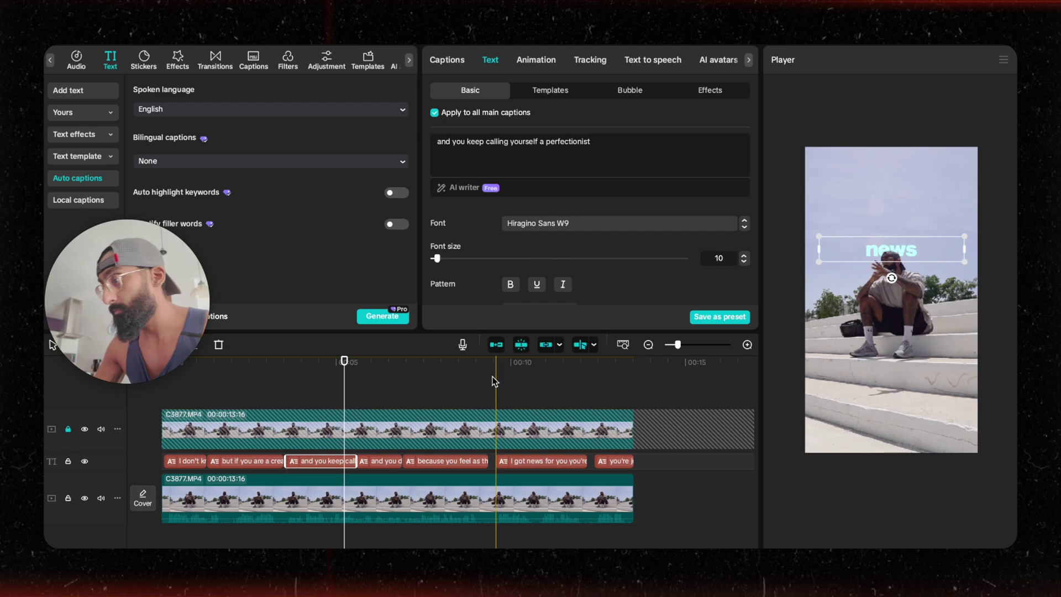
Play back the resized captions from the word "perfectionist" to the end of the clip, checking that each word fits the frame
key("space")
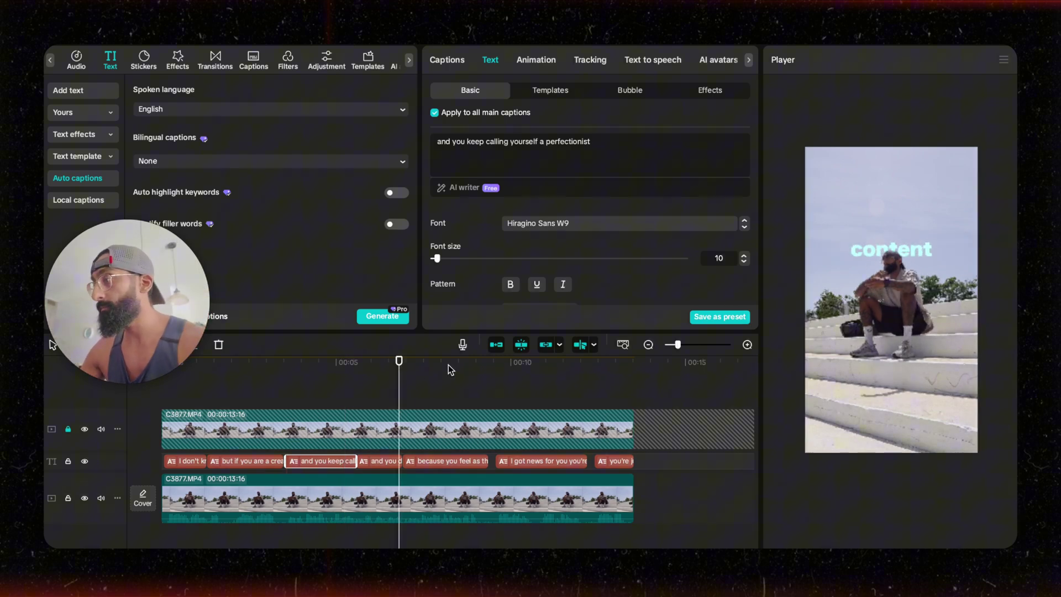
scroll(518, 375, "up", 3)
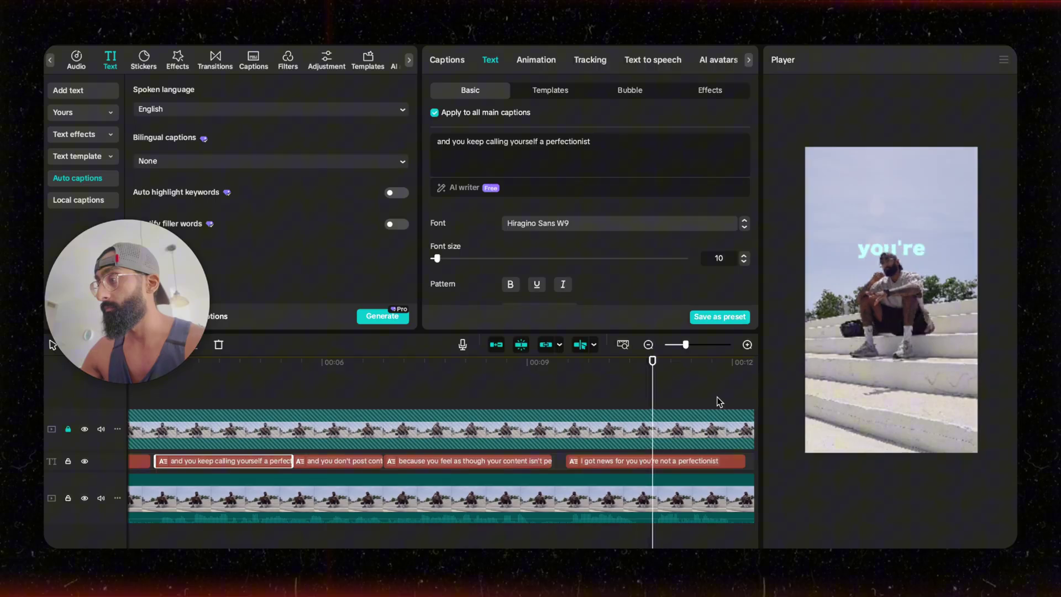
scroll(716, 398, "right", 4)
scroll(675, 391, "right", 2)
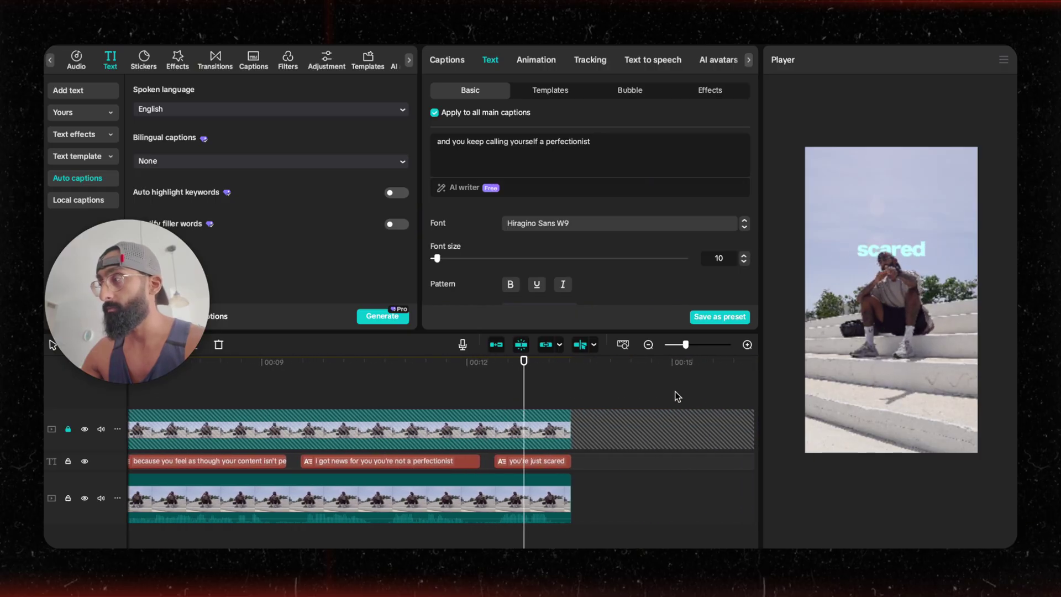
scroll(450, 354, "left", 10)
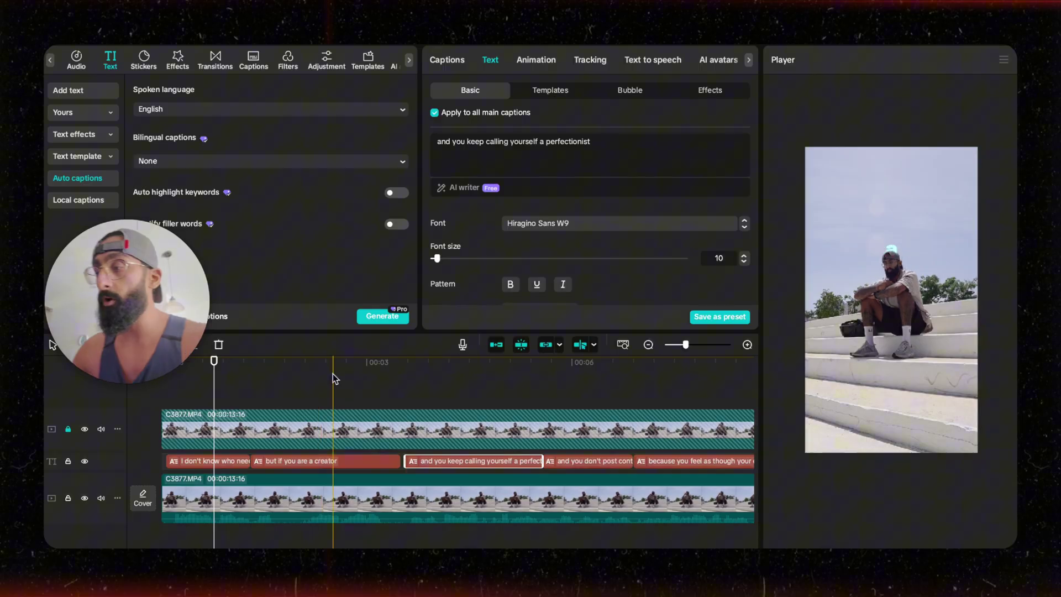
Lock the caption and main video tracks, unlock the overlay track, and delete its background-removed clip copy
left_click(351, 362)
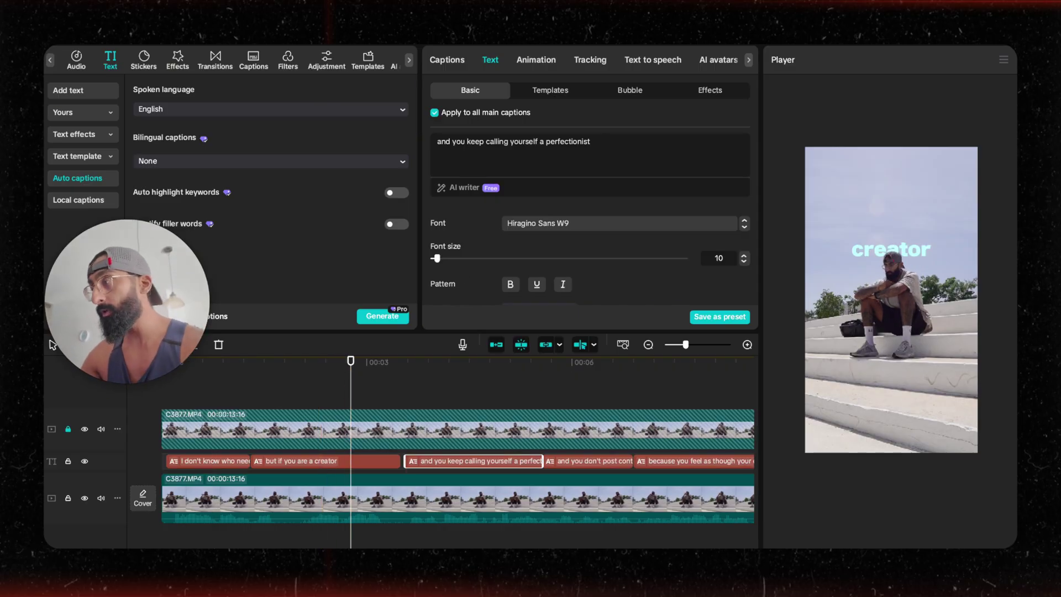
left_click(68, 463)
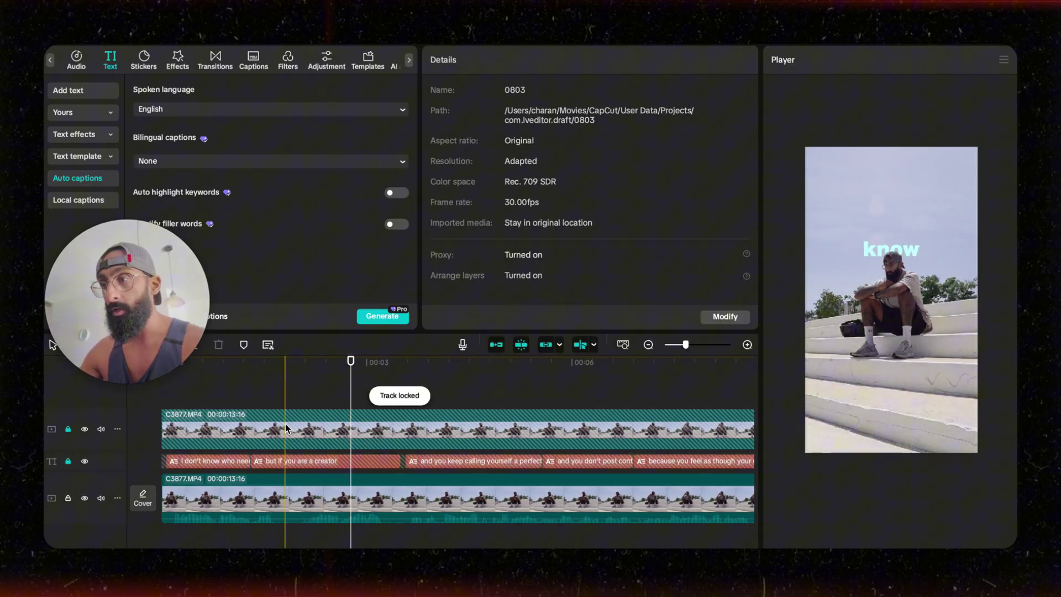
left_click(68, 429)
left_click(68, 498)
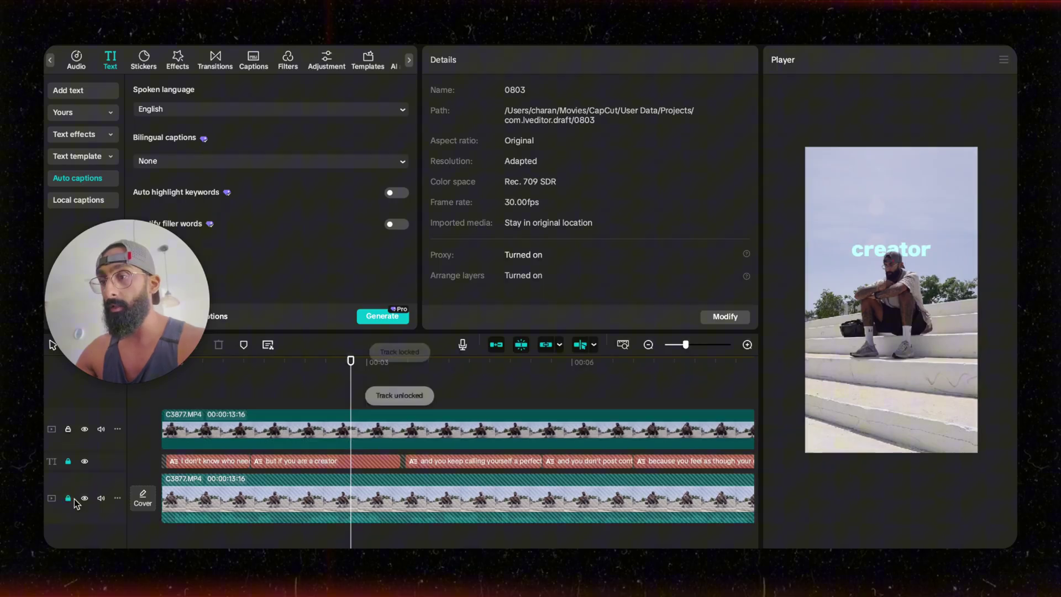
left_click(237, 432)
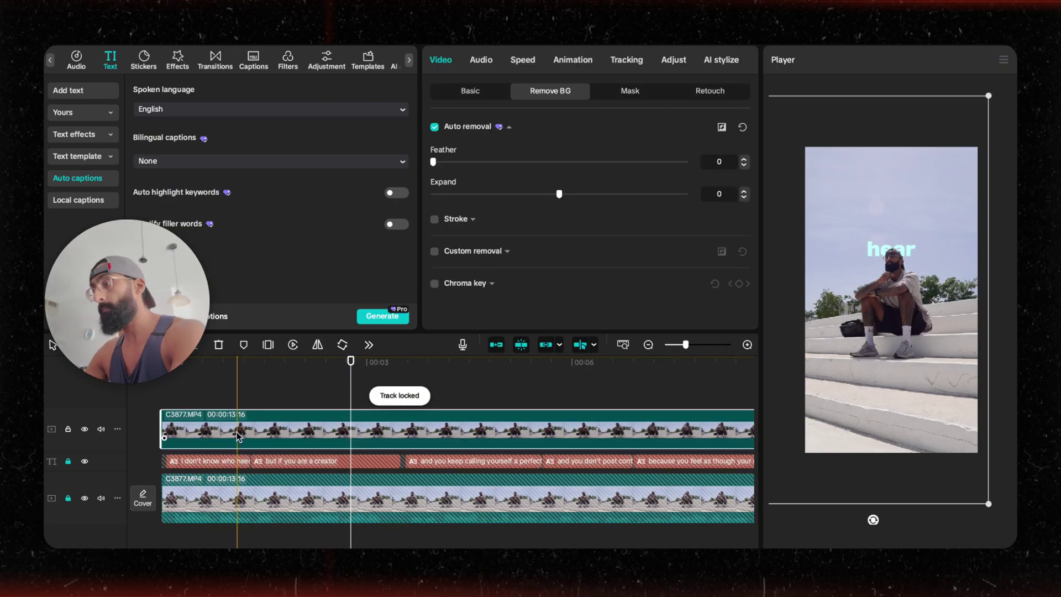
key("Delete")
Unlock the main video track and duplicate its clip onto a track above, aligned with the start of the original
left_click(68, 471)
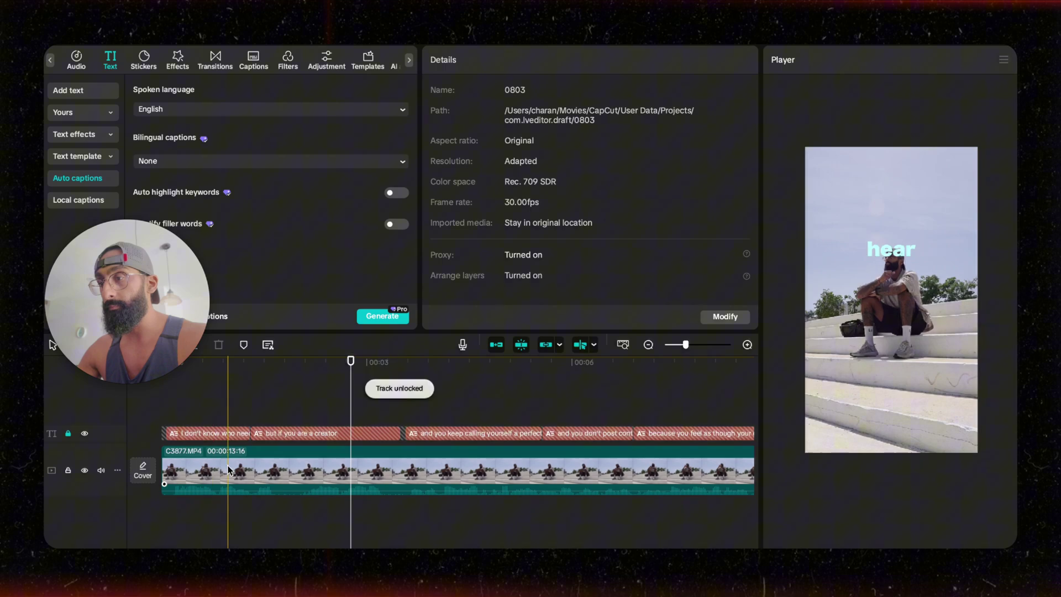
left_click(229, 470)
key("super+v")
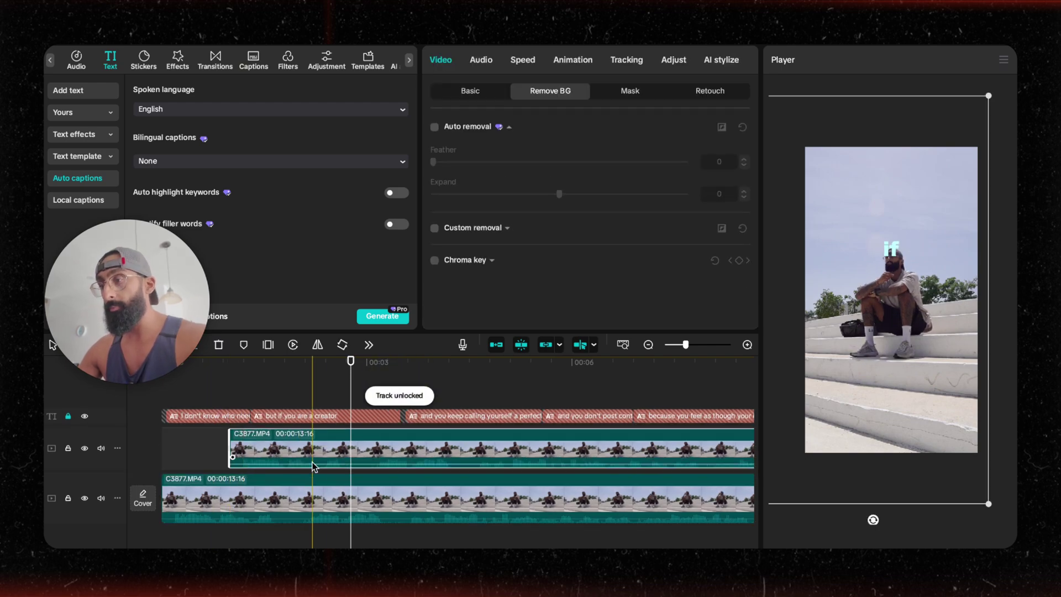
left_click_drag(312, 465, 210, 463)
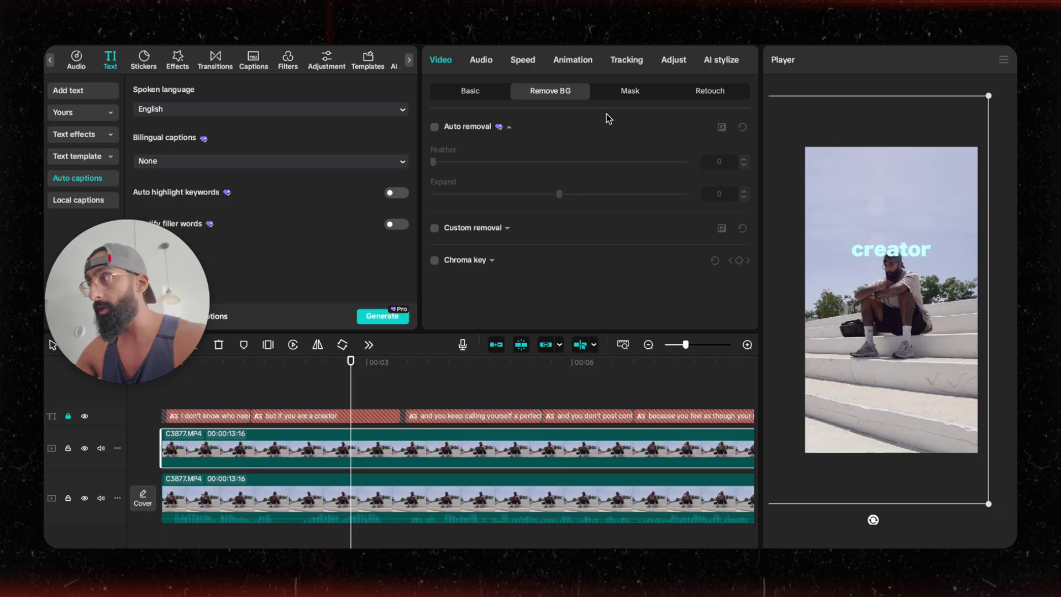
Add a mask to the duplicate clip and switch its shape from Rectangle to Brush, with the man's head enlarged in the preview
left_click(627, 93)
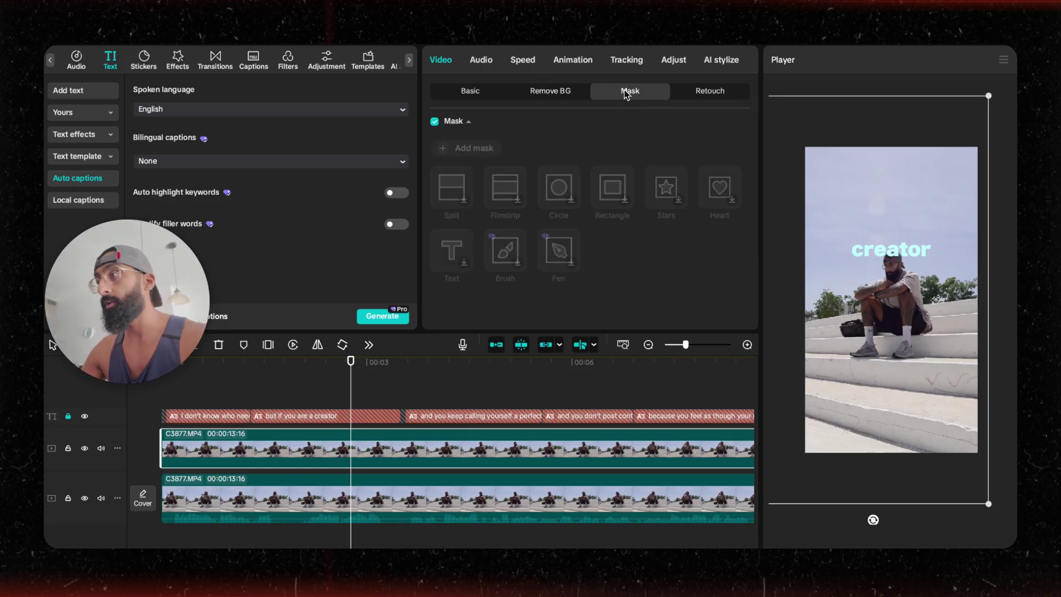
left_click(467, 150)
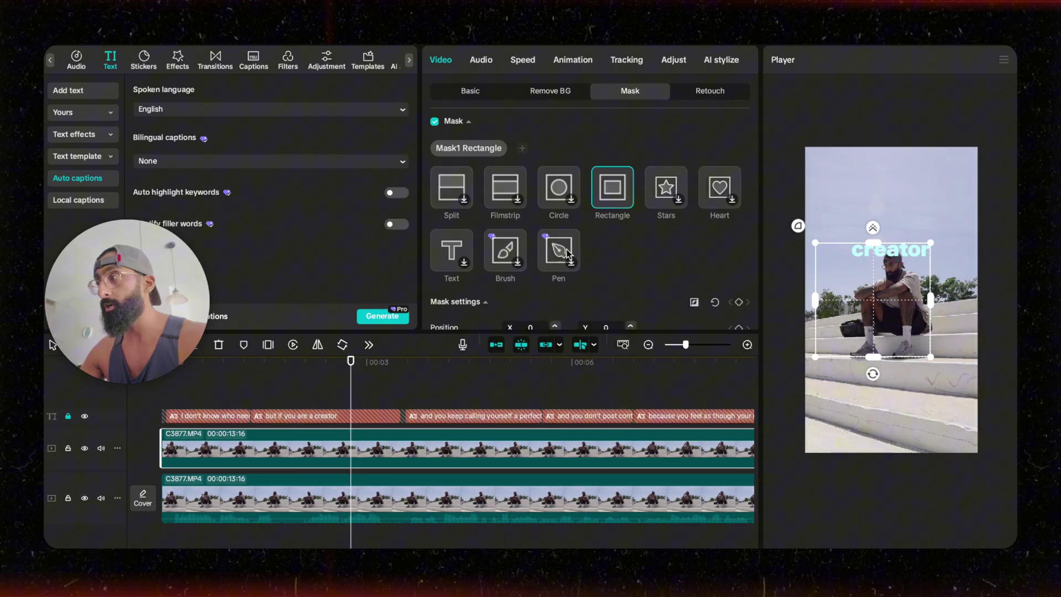
scroll(911, 254, "up", 10)
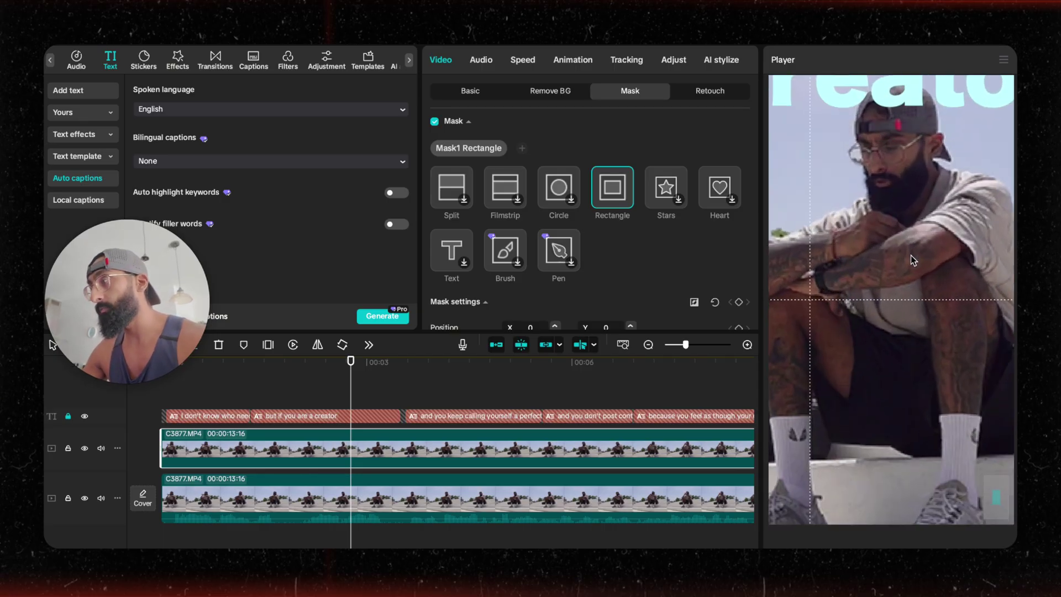
scroll(912, 255, "up", 3)
scroll(911, 256, "right", 1)
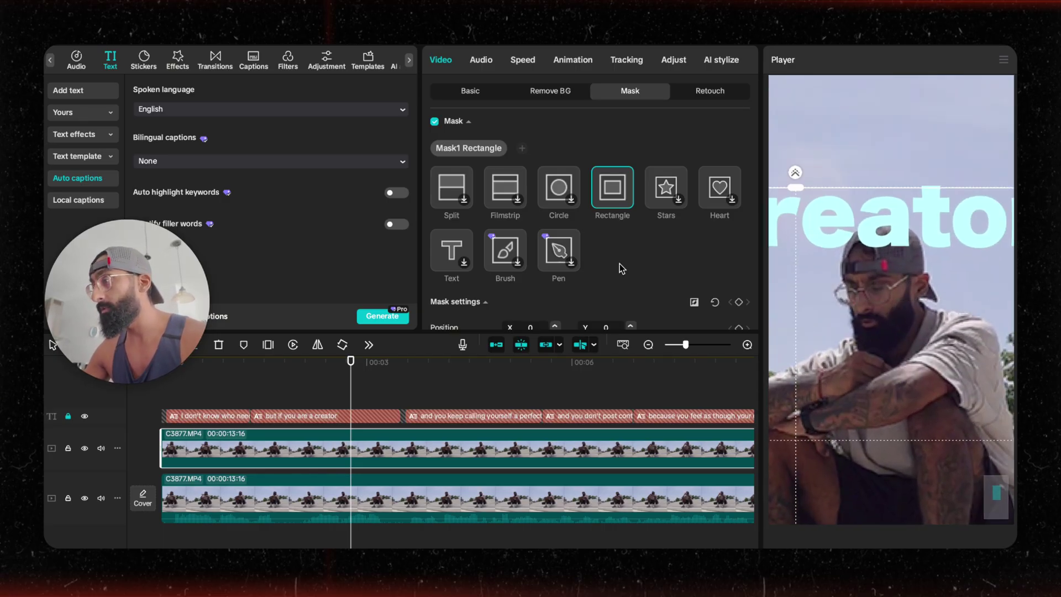
left_click(507, 250)
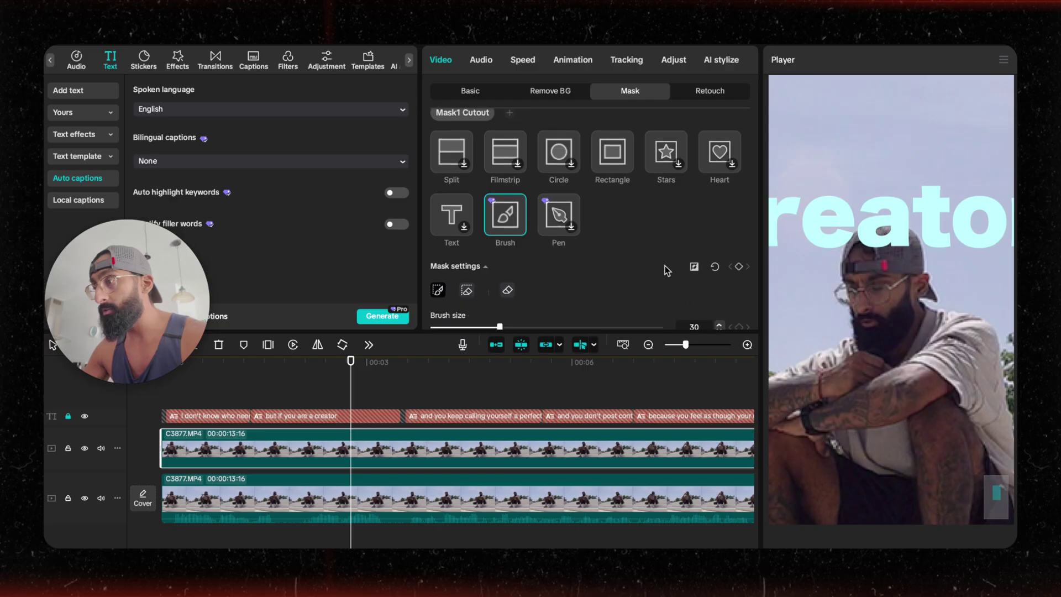
Set the brush size to 46 and paint the tracking mask over the man's cap and upper face
scroll(669, 264, "down", 3)
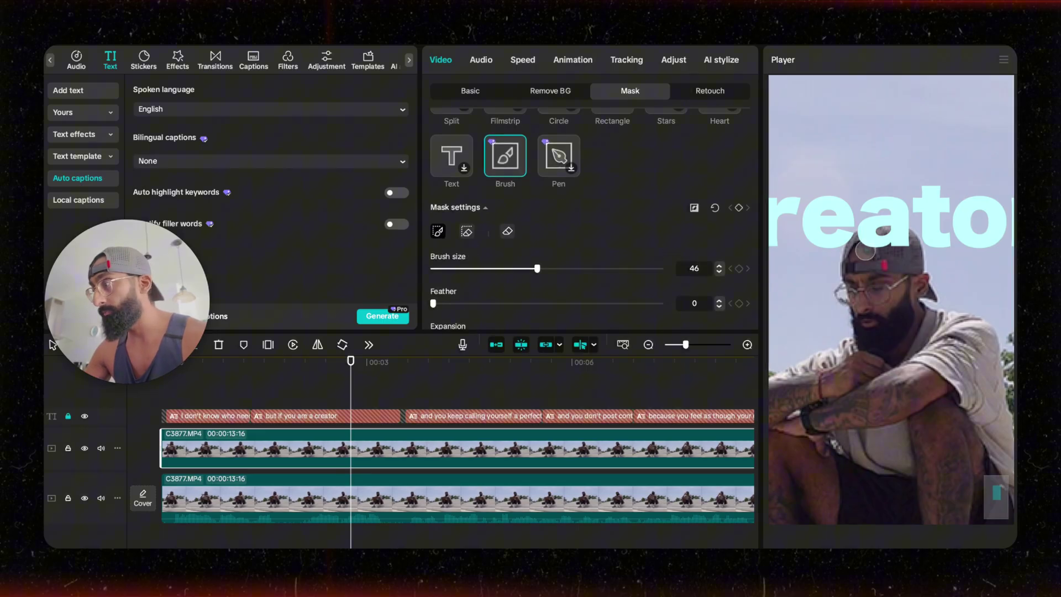
left_click_drag(860, 255, 855, 256)
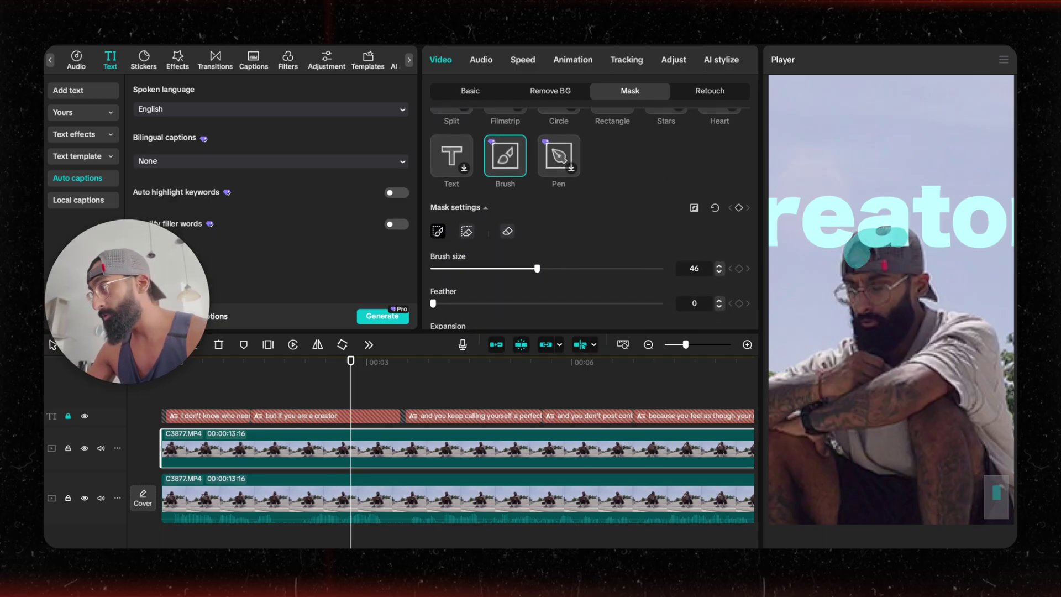
left_click_drag(905, 261, 863, 254)
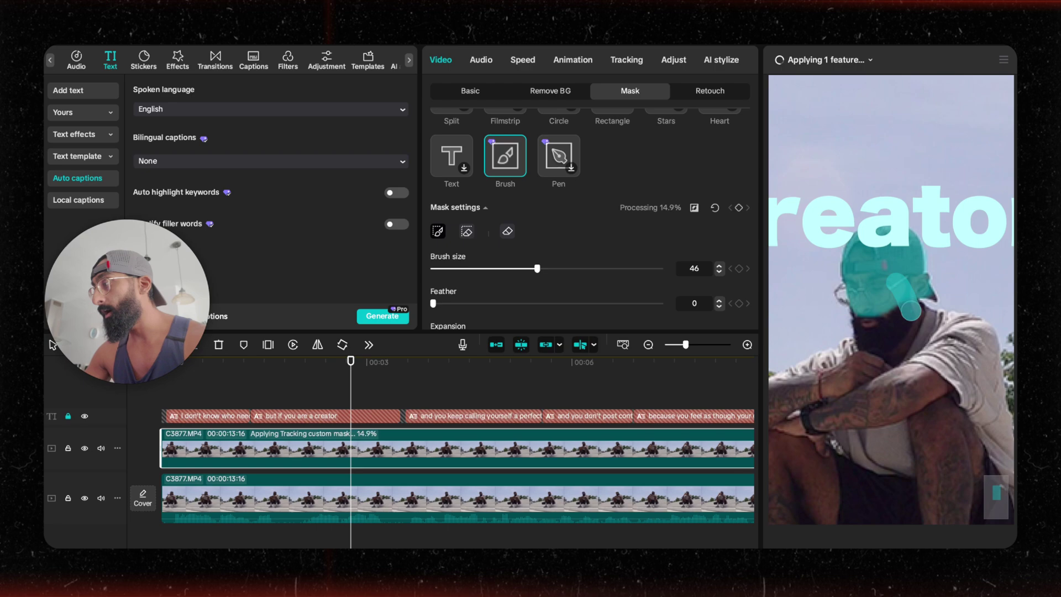
left_click_drag(867, 327, 867, 336)
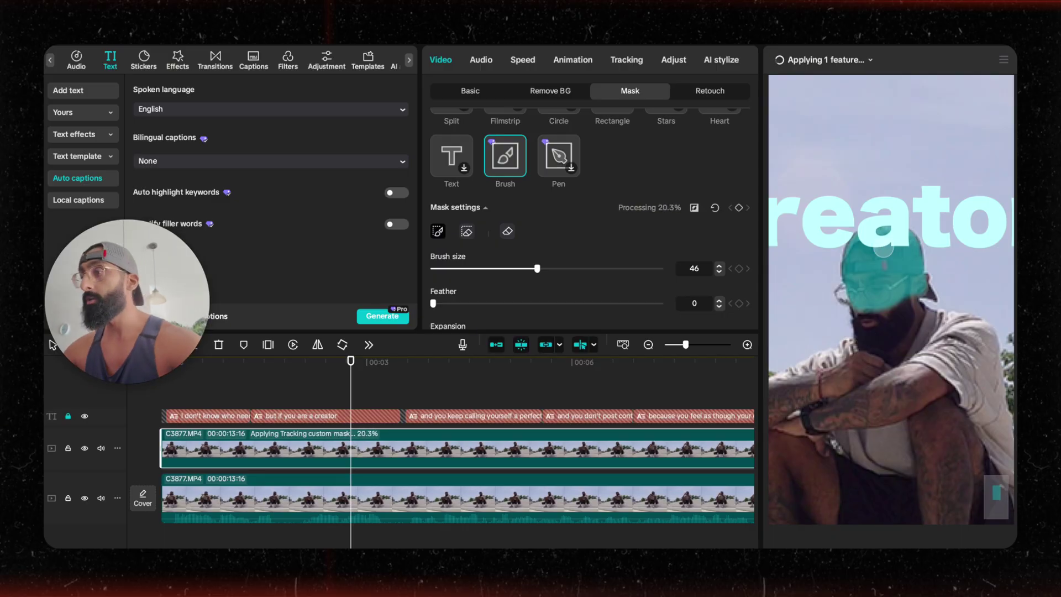
scroll(642, 282, "up", 3)
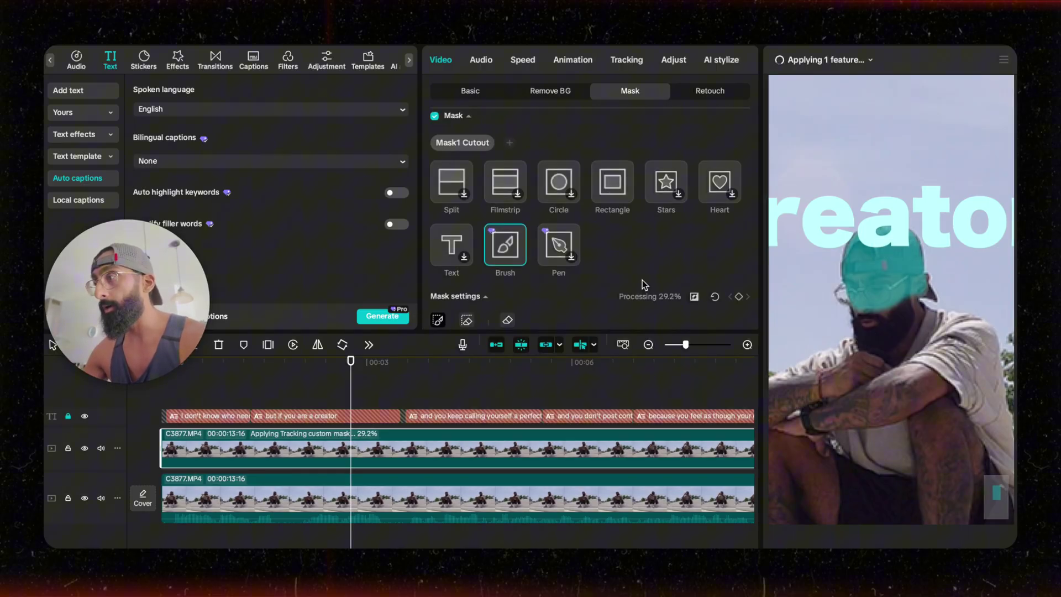
scroll(644, 279, "down", 1)
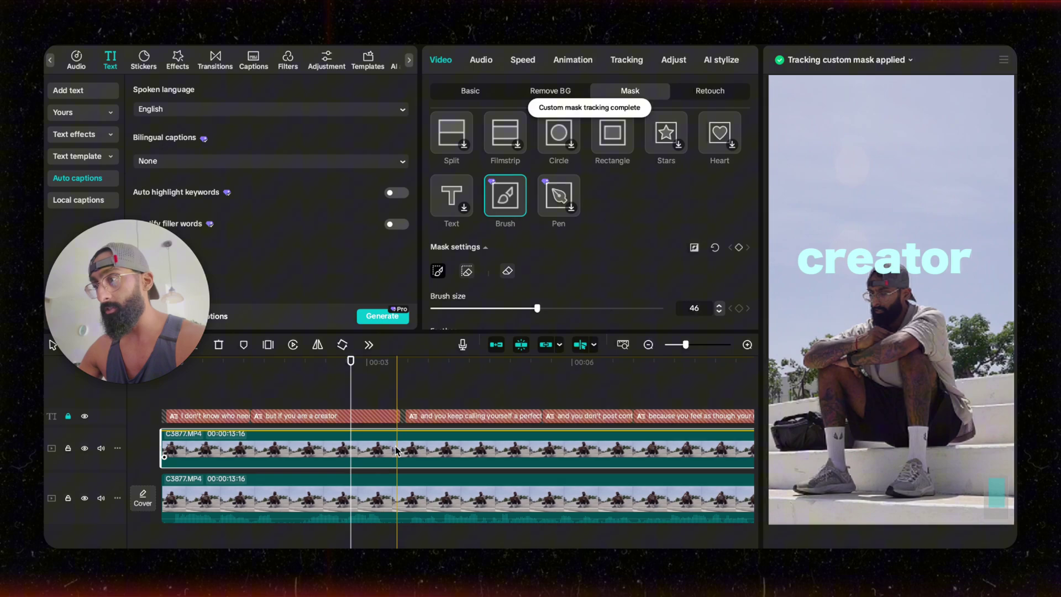
Move the brush-masked clip above the caption track and play back the head overlap around the word "creator"
left_click_drag(394, 441, 391, 410)
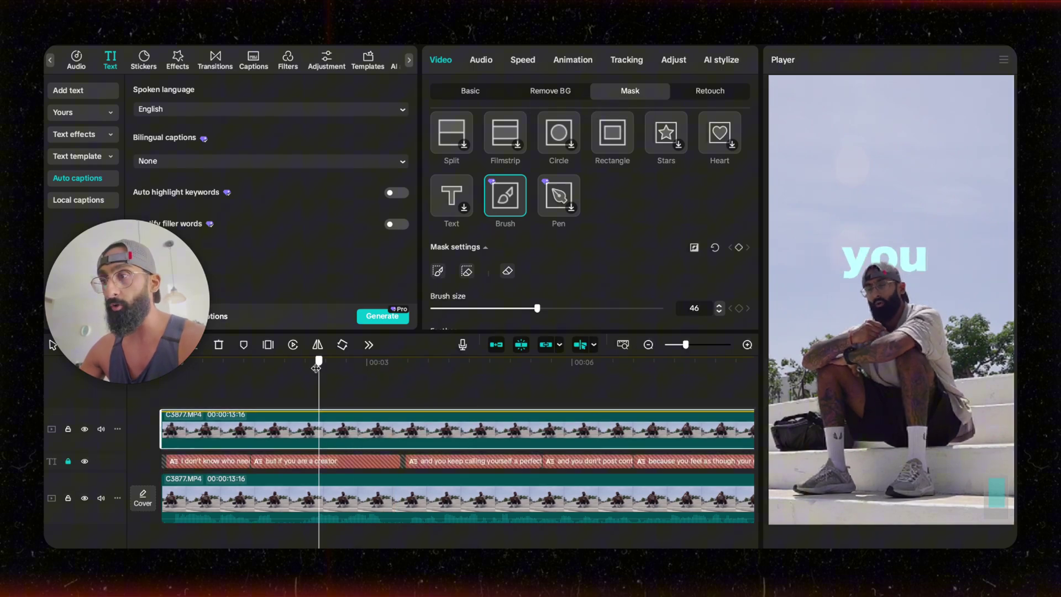
left_click_drag(317, 368, 397, 367)
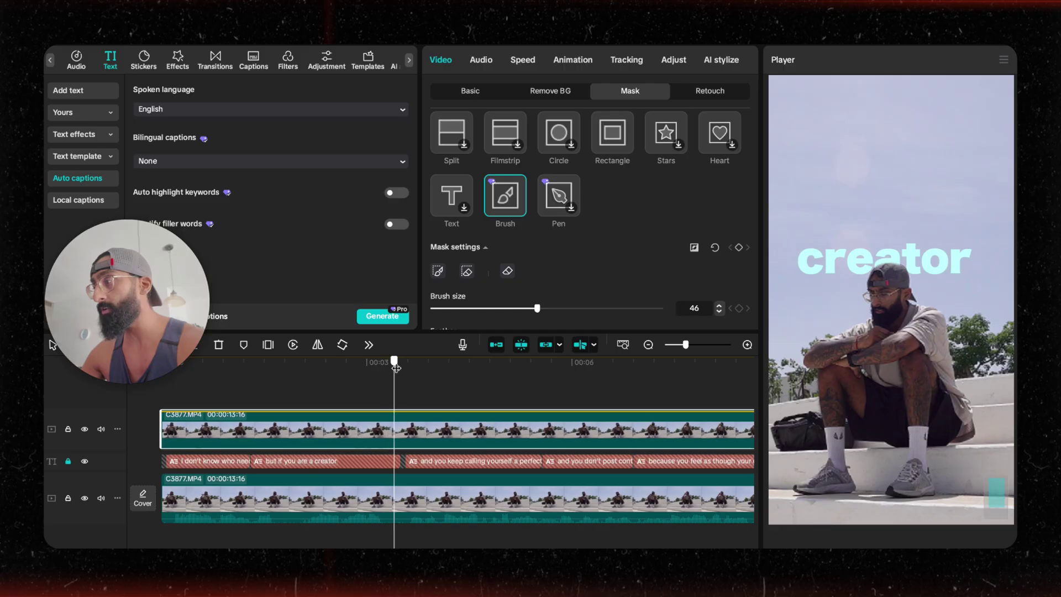
key("space")
key("space")
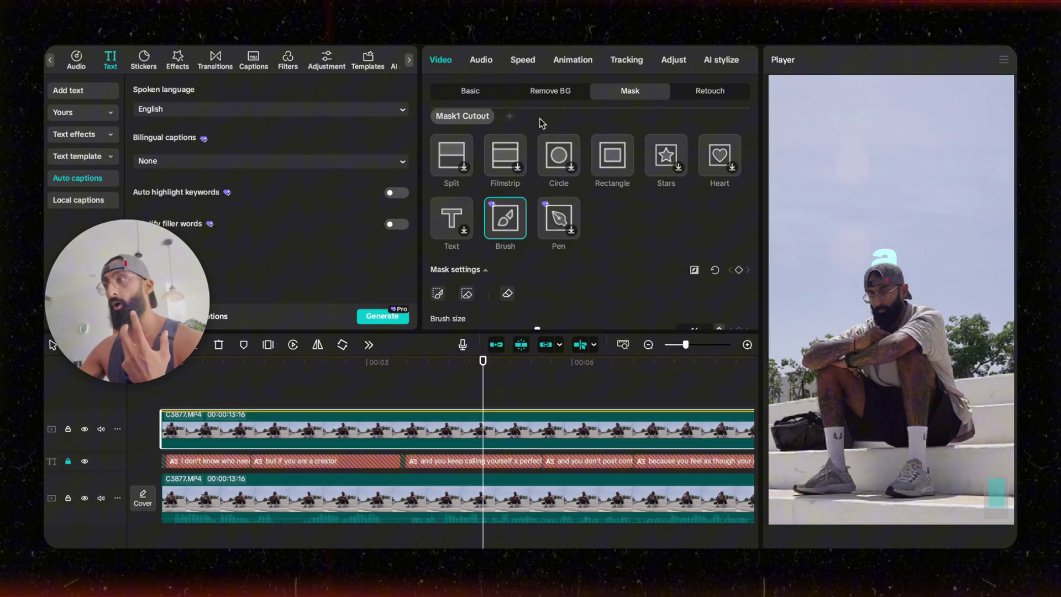
Replace the brush-masked clip with a fresh copy of the main clip, aligned to its start, and apply Auto removal to the background
left_click(546, 93)
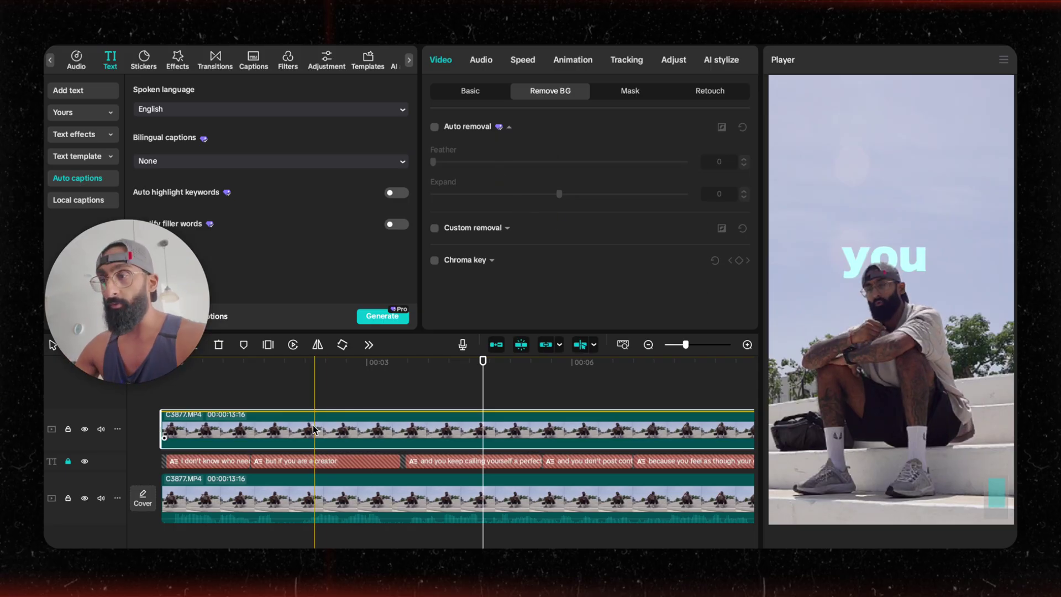
key("Delete")
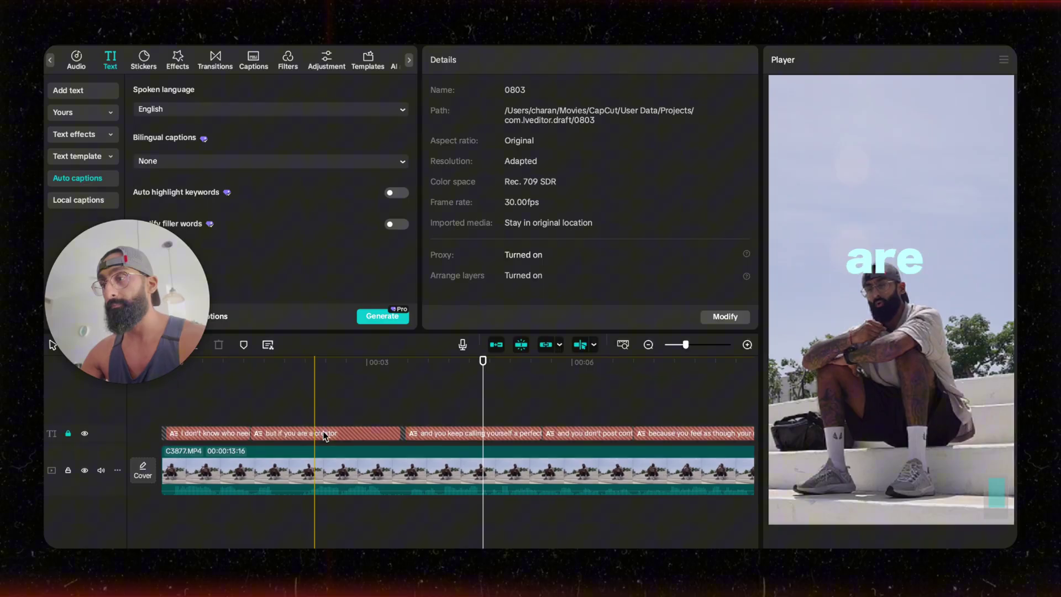
left_click(354, 472)
key("super+c")
key("super+v")
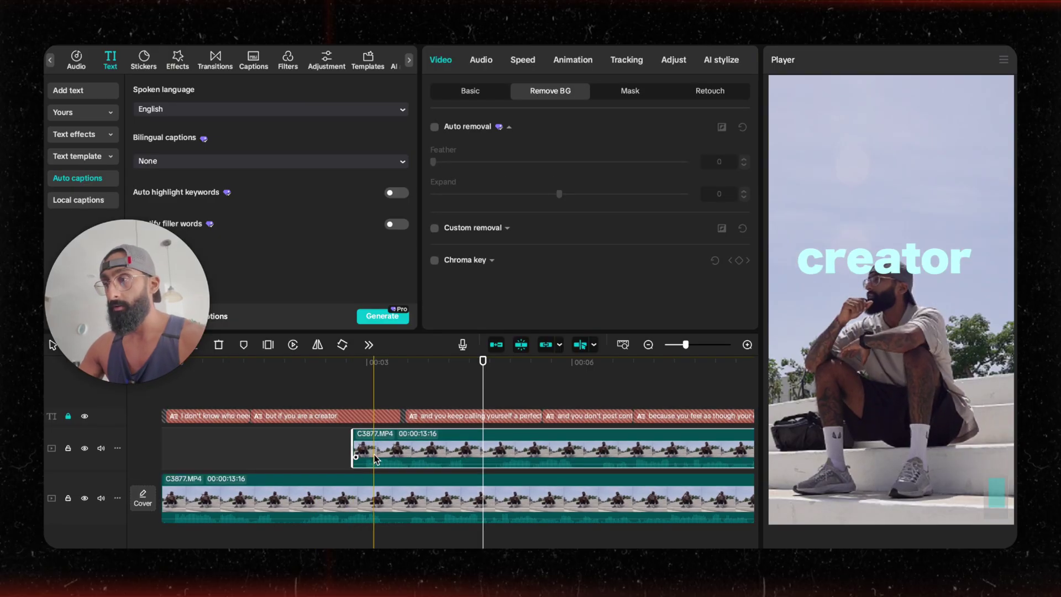
left_click_drag(375, 459, 194, 454)
left_click(437, 128)
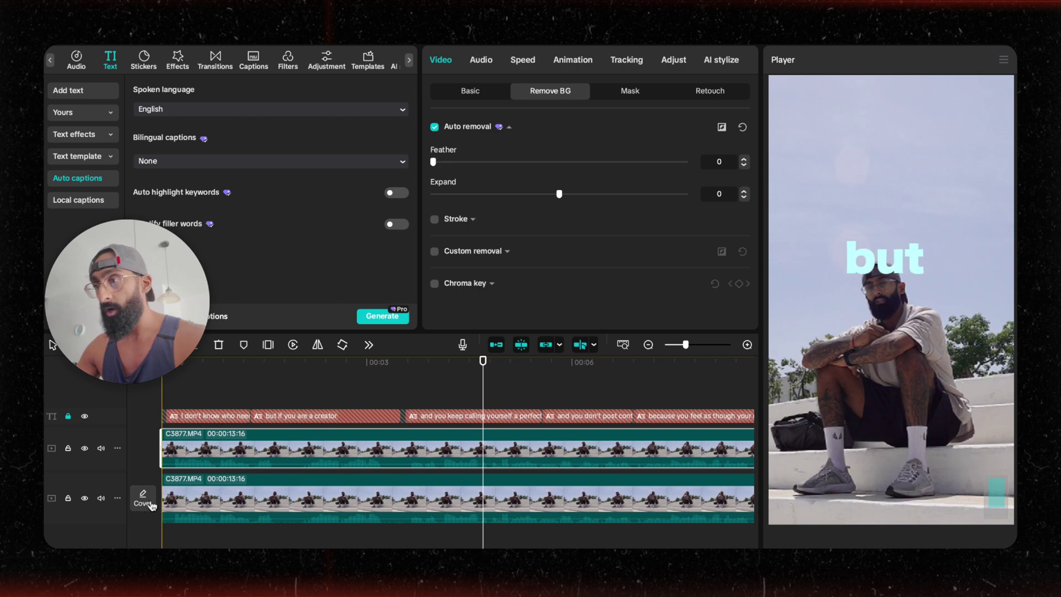
Inspect the man's cutout by hiding the main video track, playing from about 3 seconds, and comparing it with the track shown and hidden
left_click(84, 498)
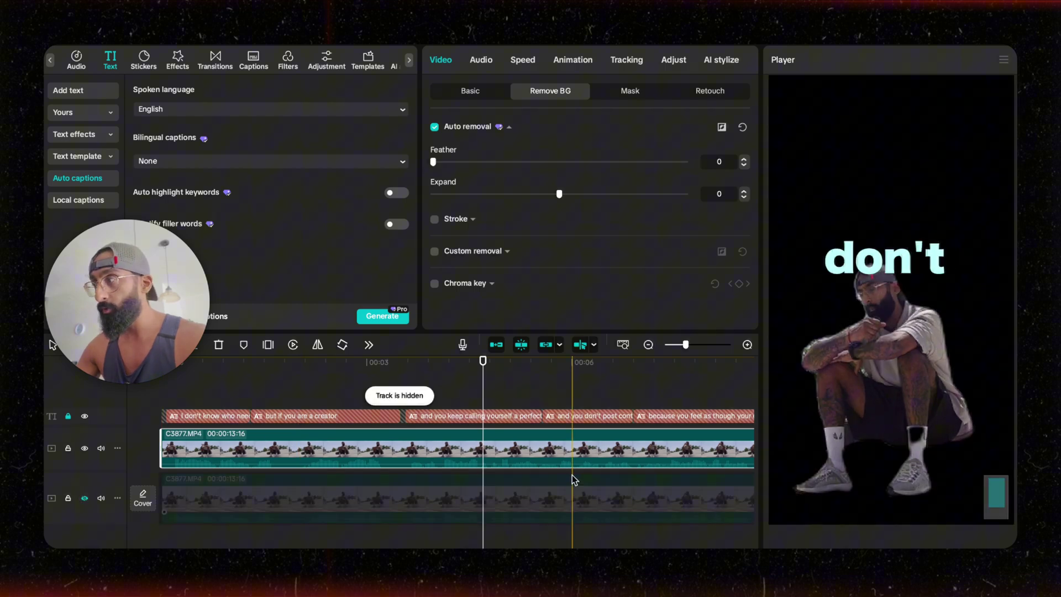
left_click_drag(485, 367, 370, 360)
key("space")
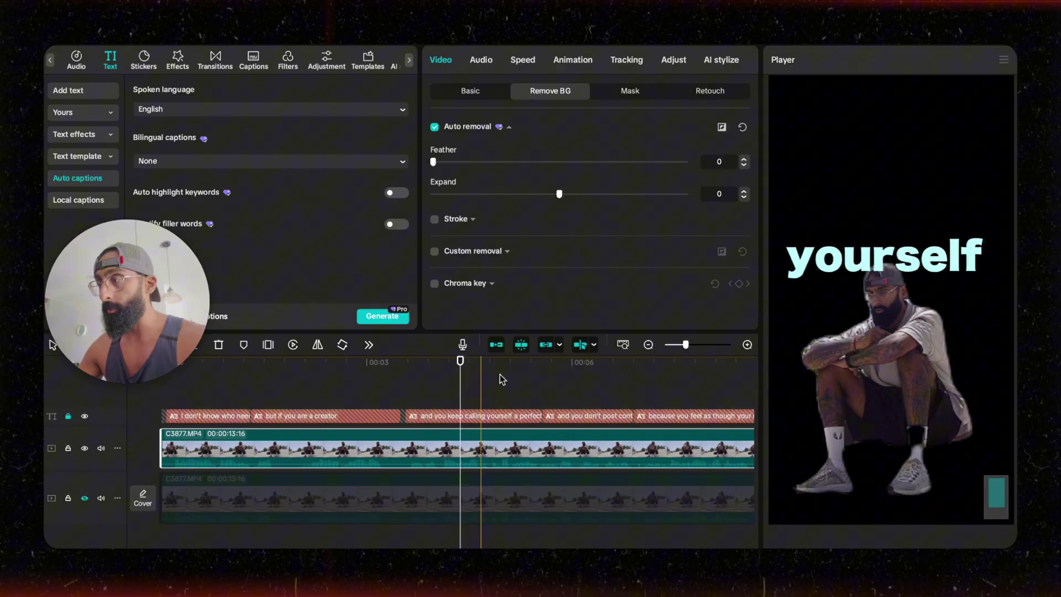
left_click(85, 498)
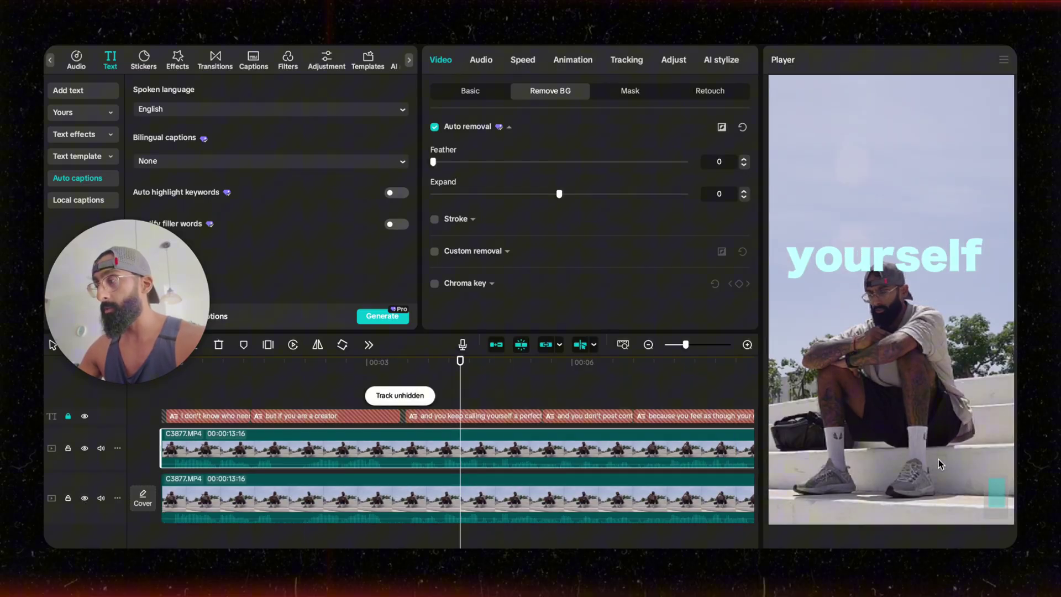
left_click(85, 498)
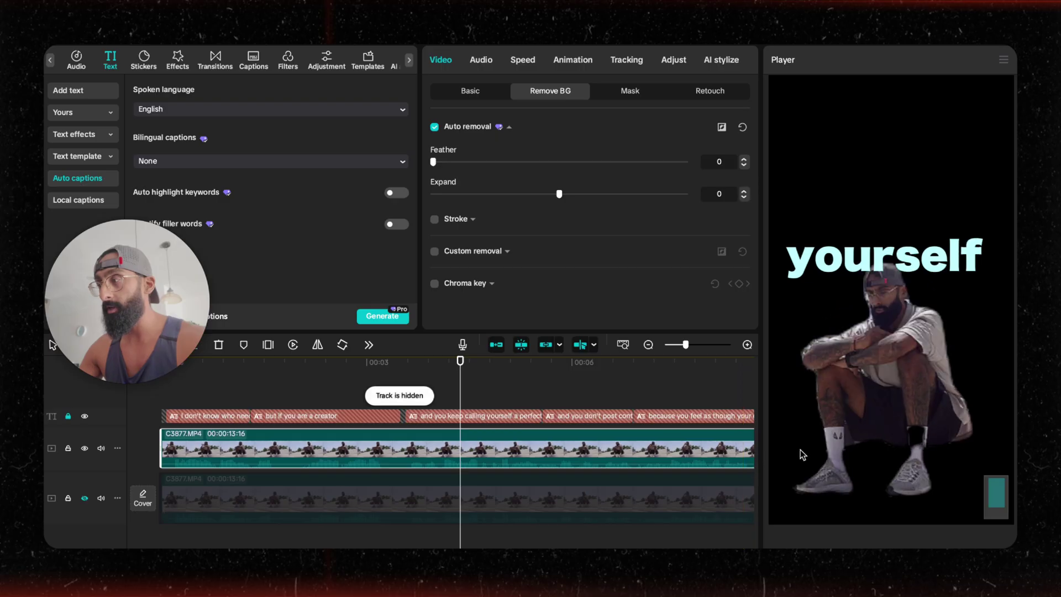
Scrub the isolated cutout clip at several points to check the edges around the man as he moves
left_click(592, 362)
left_click_drag(592, 361, 670, 365)
scroll(643, 390, "right", 3)
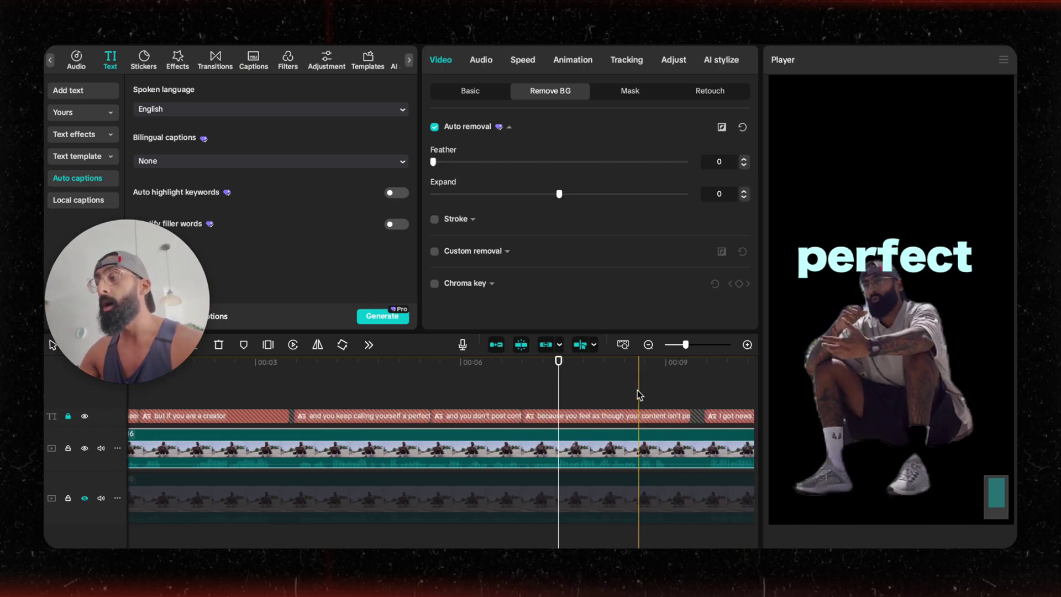
scroll(627, 390, "down", 3)
left_click_drag(568, 363, 450, 358)
left_click(349, 371)
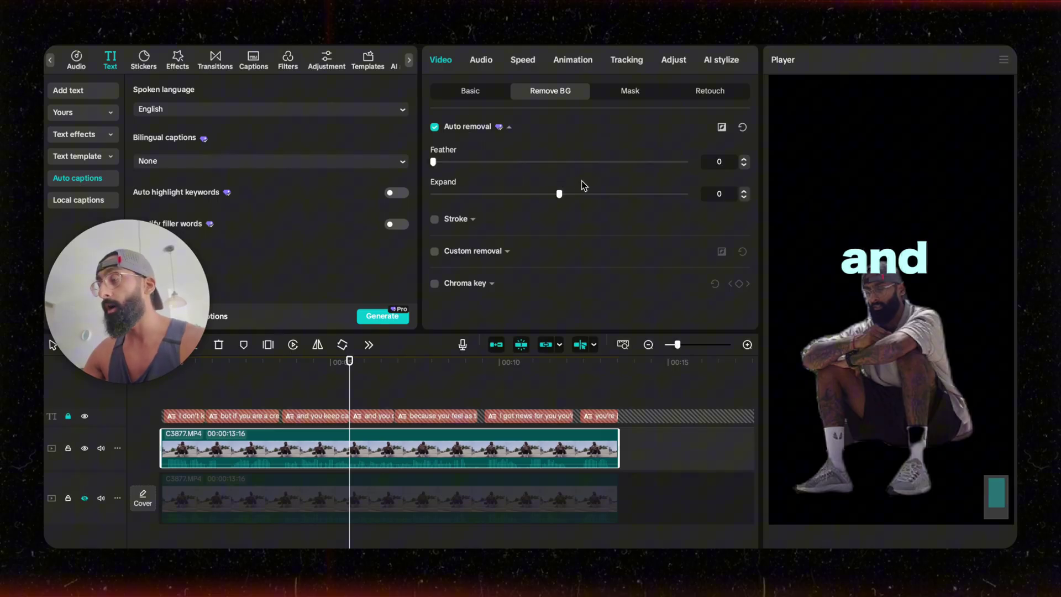
Try an Auto removal feather of 95 on the cutout and toggle its track's visibility to compare
mouse_move(579, 197)
left_mouse_down()
mouse_move(611, 194)
mouse_move(559, 197)
left_mouse_up()
left_click_drag(501, 162, 679, 167)
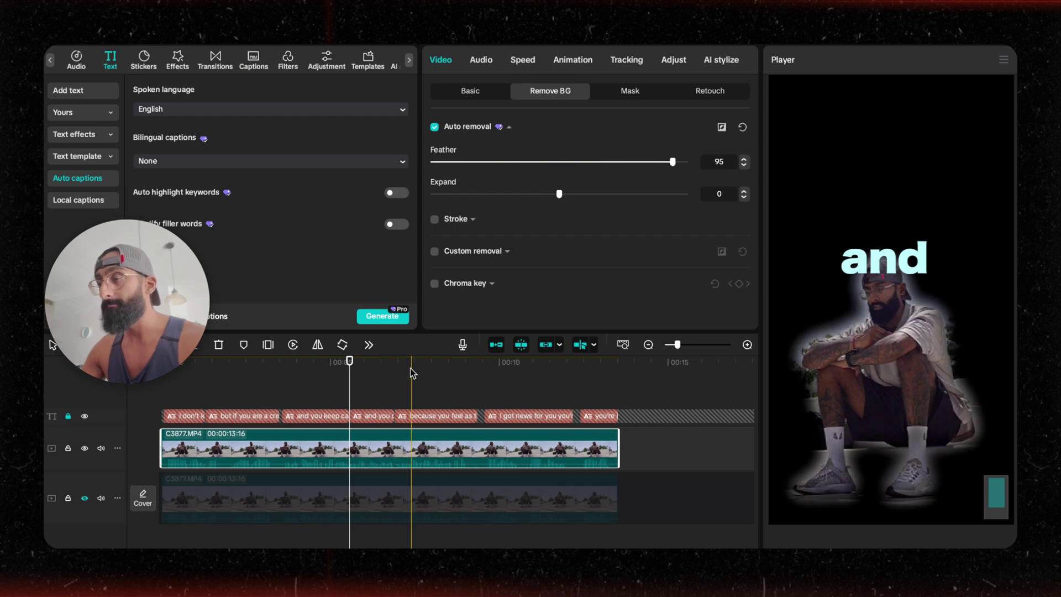
left_click(84, 448)
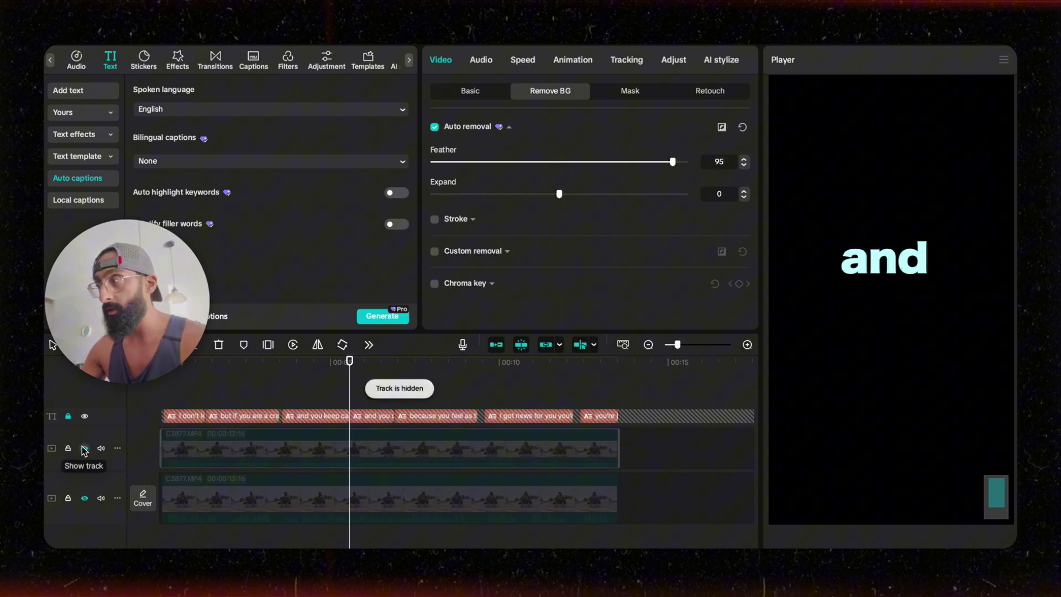
left_click(84, 448)
Show the main video track and move the cutout clip above the caption track, with its Feather set back to 0
left_click(85, 498)
left_click_drag(339, 367, 344, 367)
left_click(338, 435)
left_click(336, 437)
mouse_move(336, 440)
left_mouse_down()
mouse_move(337, 395)
mouse_move(338, 423)
left_mouse_up()
left_click_drag(419, 369, 430, 369)
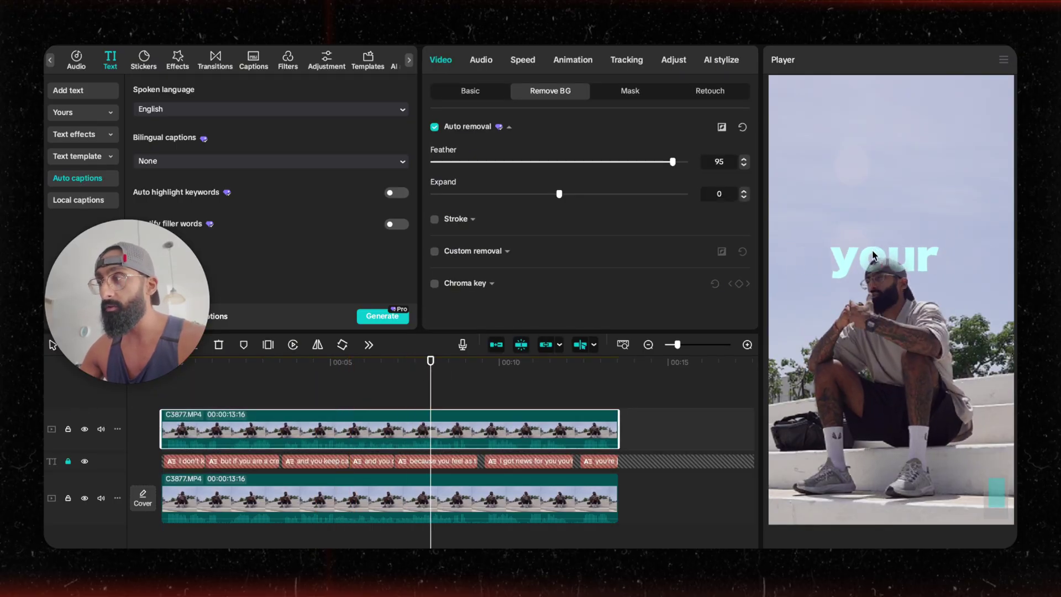
left_click(518, 162)
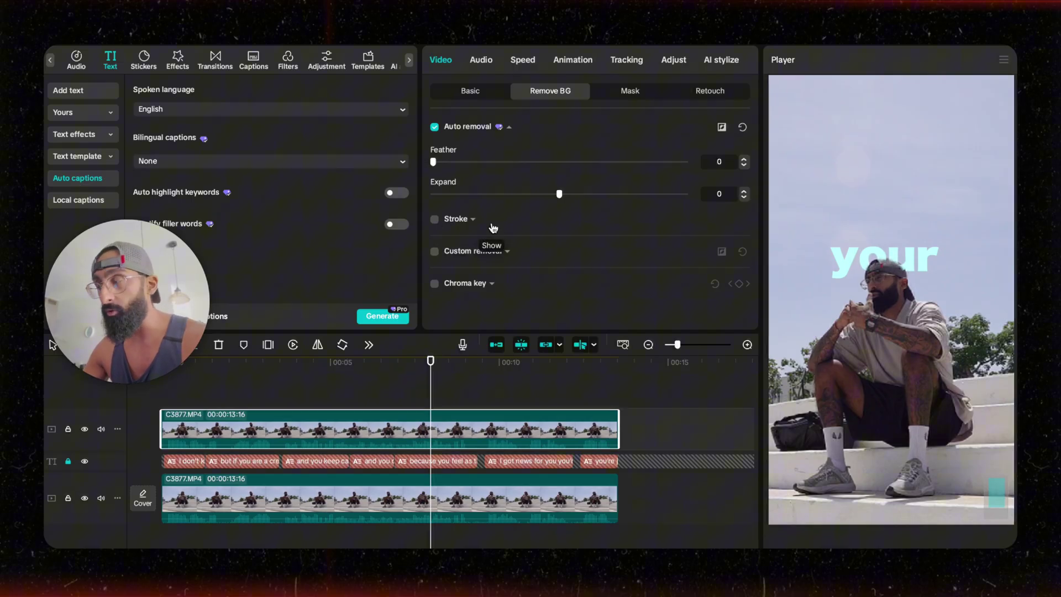
Enable Stroke on the cutout and try the dotted style with size 0 and spacing 1
left_click(434, 219)
scroll(556, 246, "down", 1)
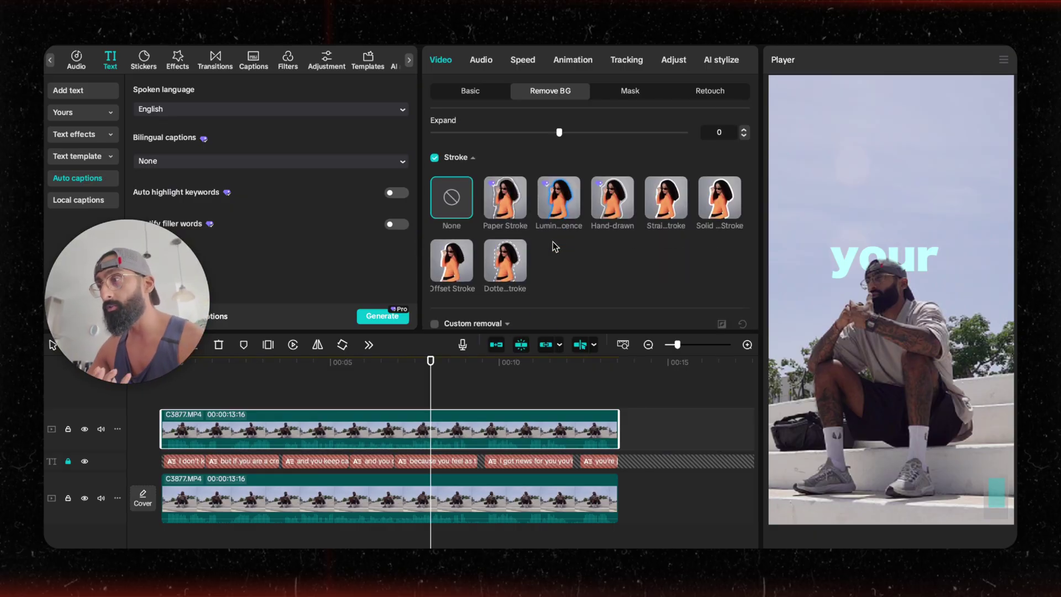
left_click(504, 279)
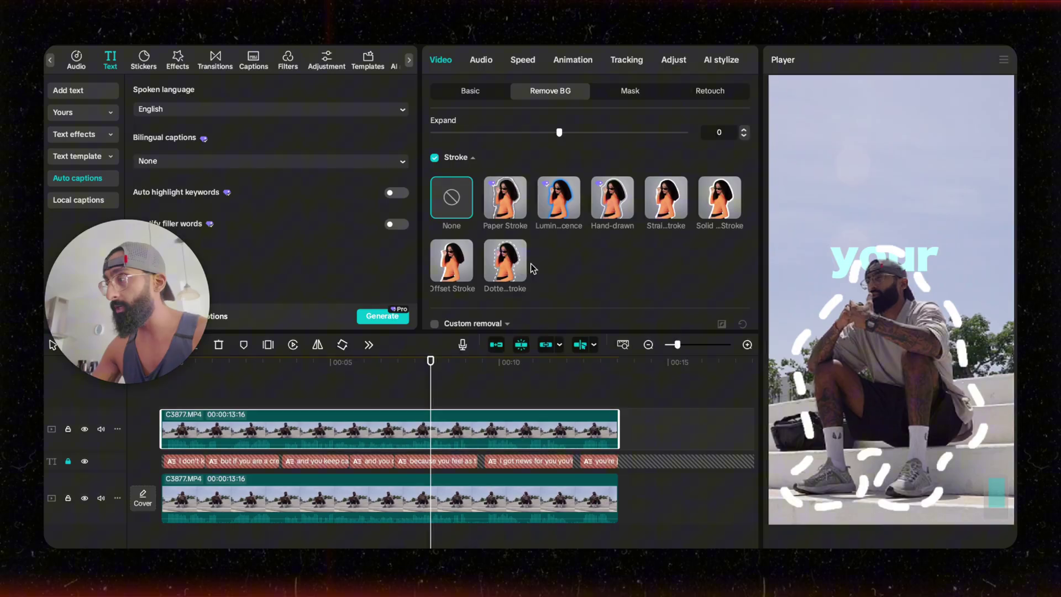
scroll(504, 286, "down", 1)
left_click_drag(470, 296, 435, 325)
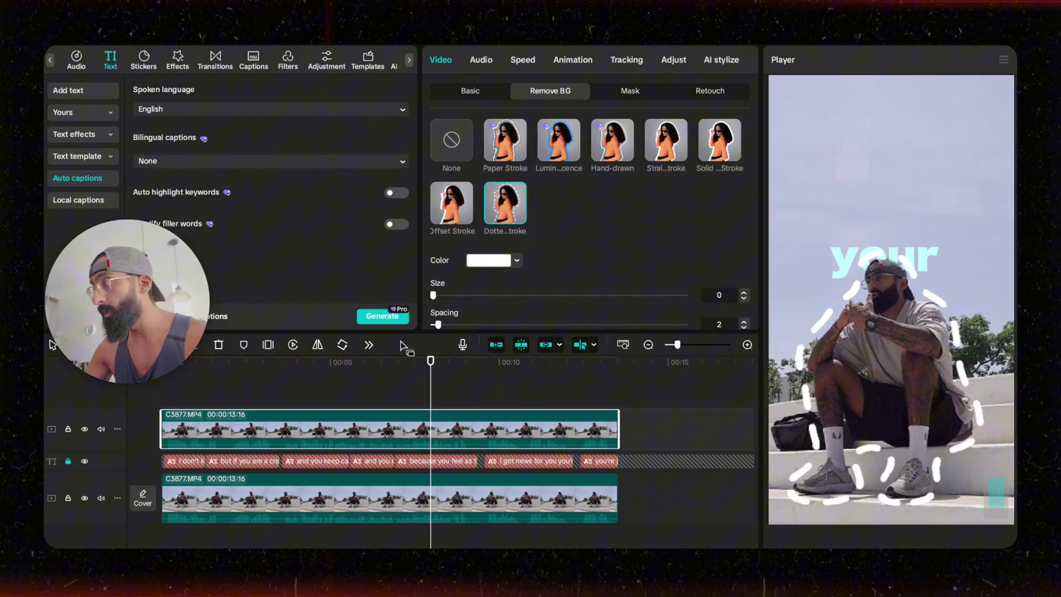
With the caption track hidden, try the Offset Stroke and the Paper Stroke at size 19 and spacing 7 on the cutout
left_click(85, 461)
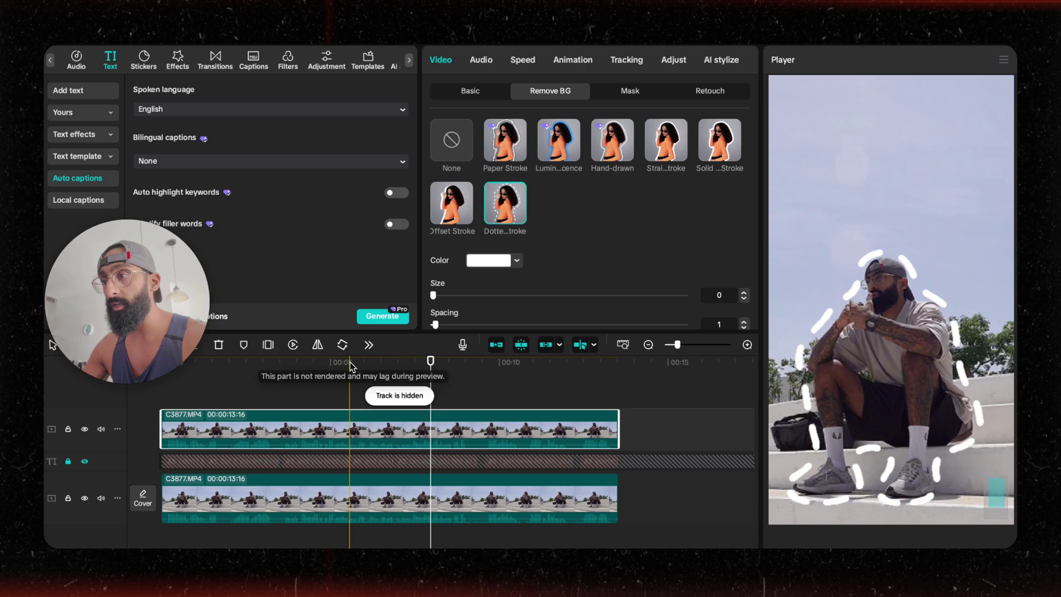
left_click(292, 381)
left_click(452, 203)
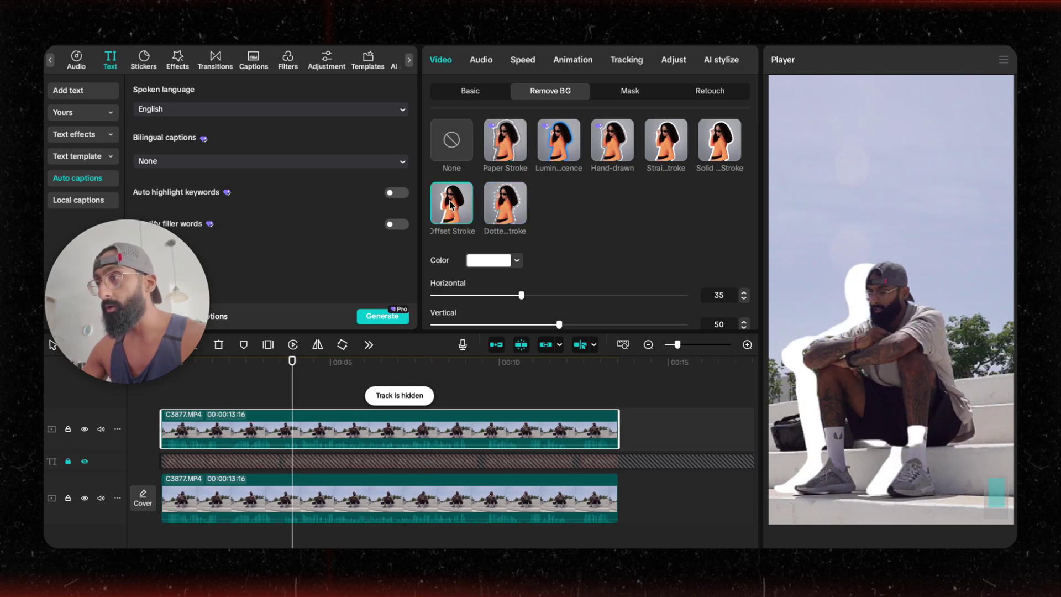
left_click(518, 142)
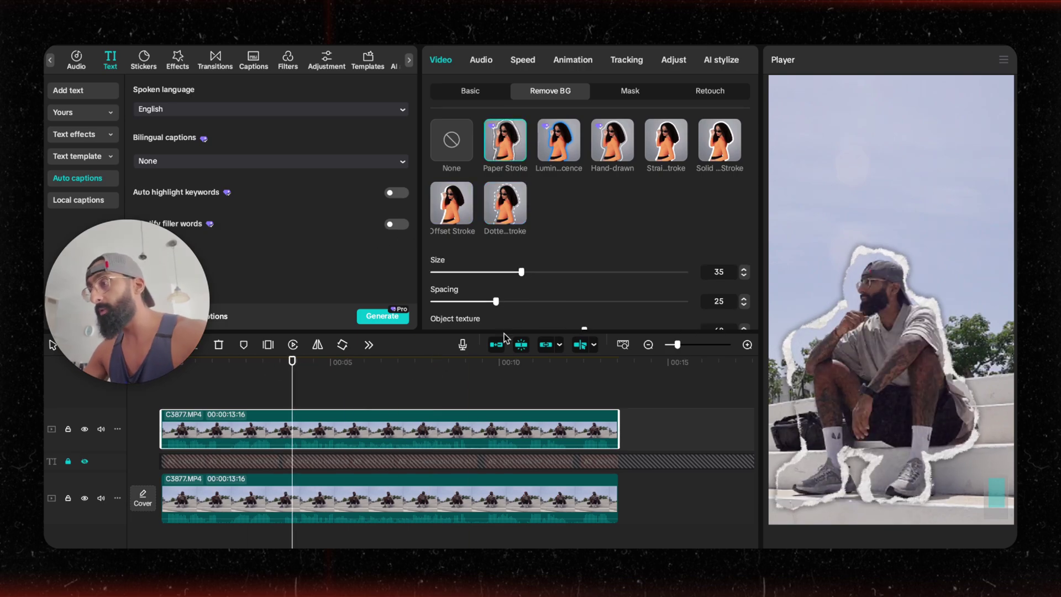
mouse_move(521, 272)
left_mouse_down()
mouse_move(483, 272)
mouse_move(569, 283)
mouse_move(426, 280)
mouse_move(450, 277)
left_mouse_up()
scroll(498, 282, "down", 1)
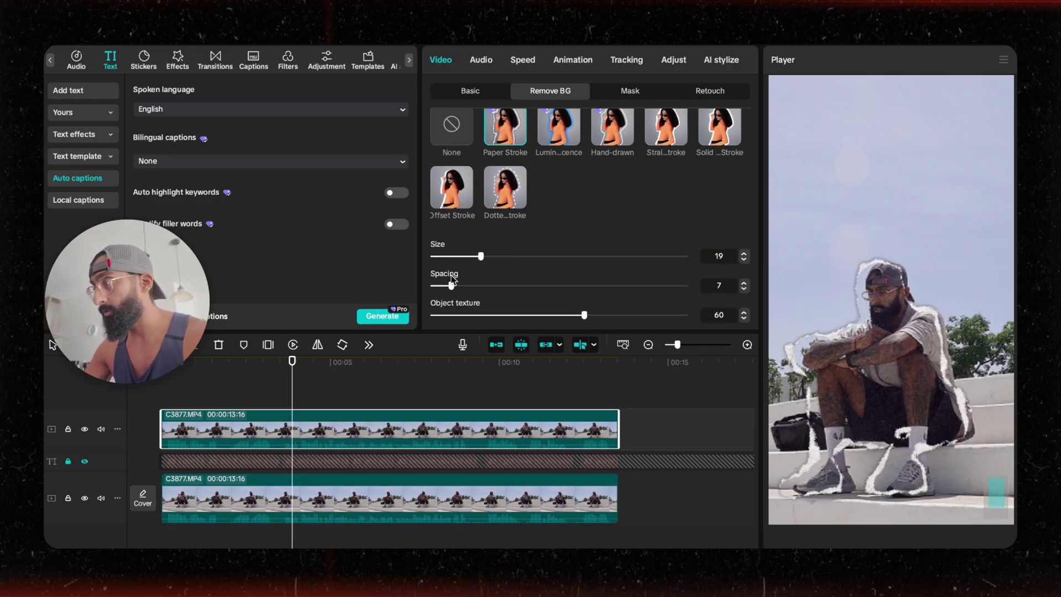
left_click_drag(293, 362, 375, 364)
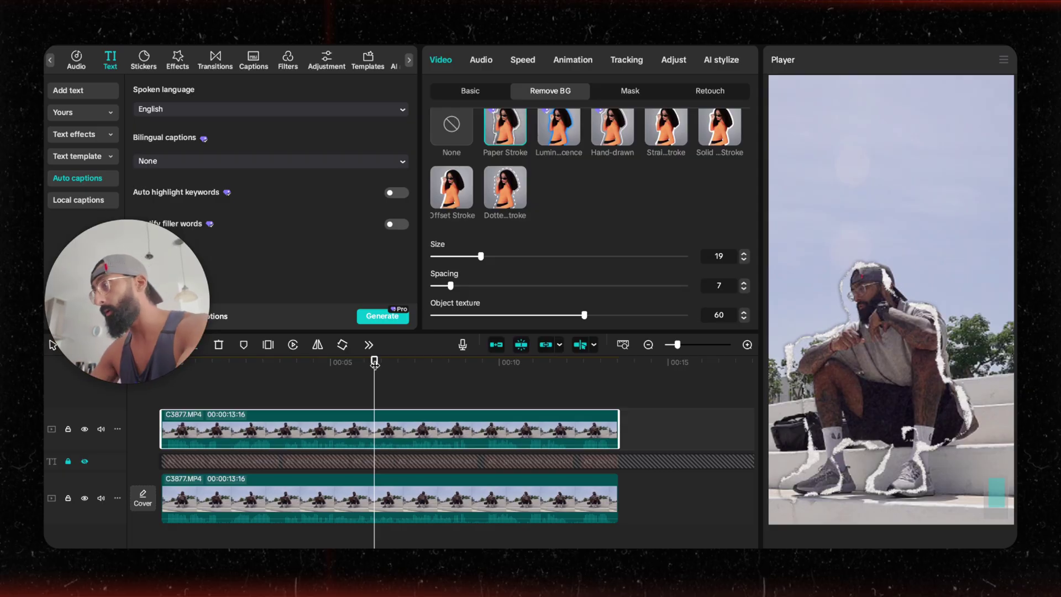
Try the hand-drawn stroke and the straight stroke on the cutout, the latter with size 28 and opacity 100
left_click(612, 127)
left_click(679, 124)
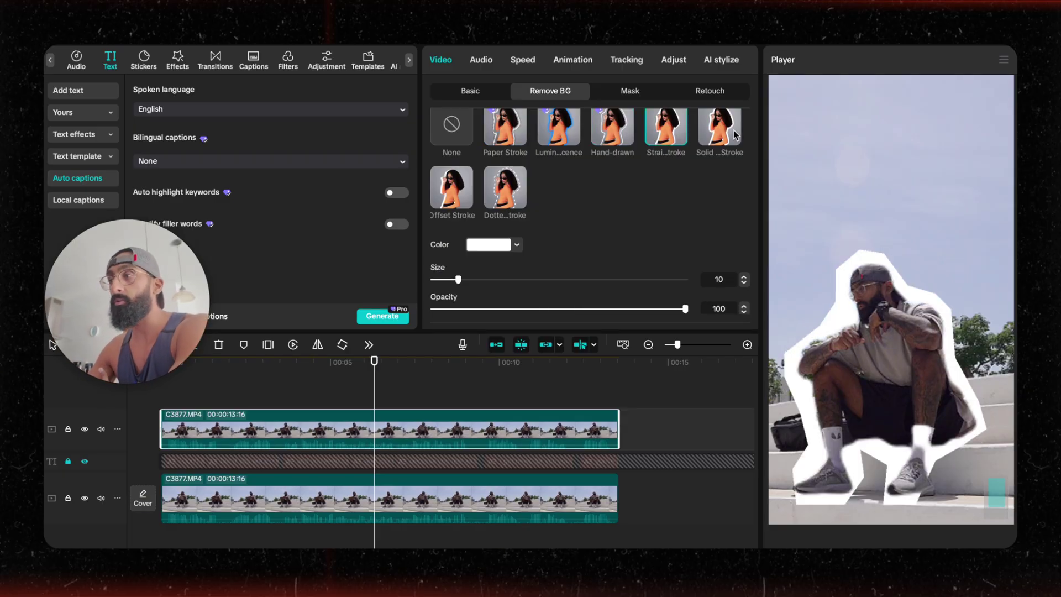
mouse_move(506, 280)
left_mouse_down()
mouse_move(533, 279)
mouse_move(440, 280)
mouse_move(503, 279)
left_mouse_up()
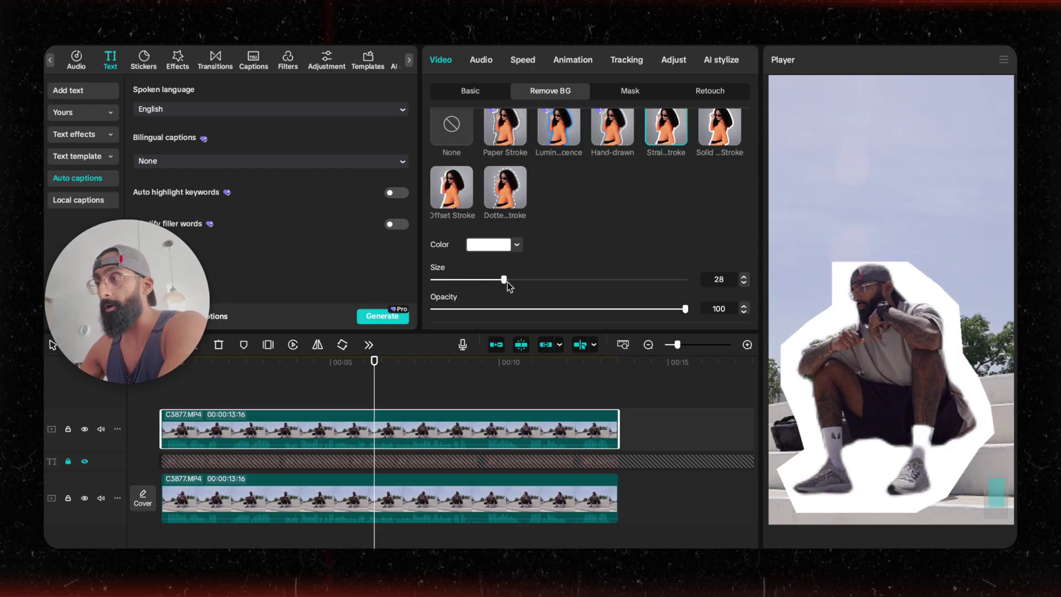
left_click(516, 309)
left_click_drag(547, 309, 713, 311)
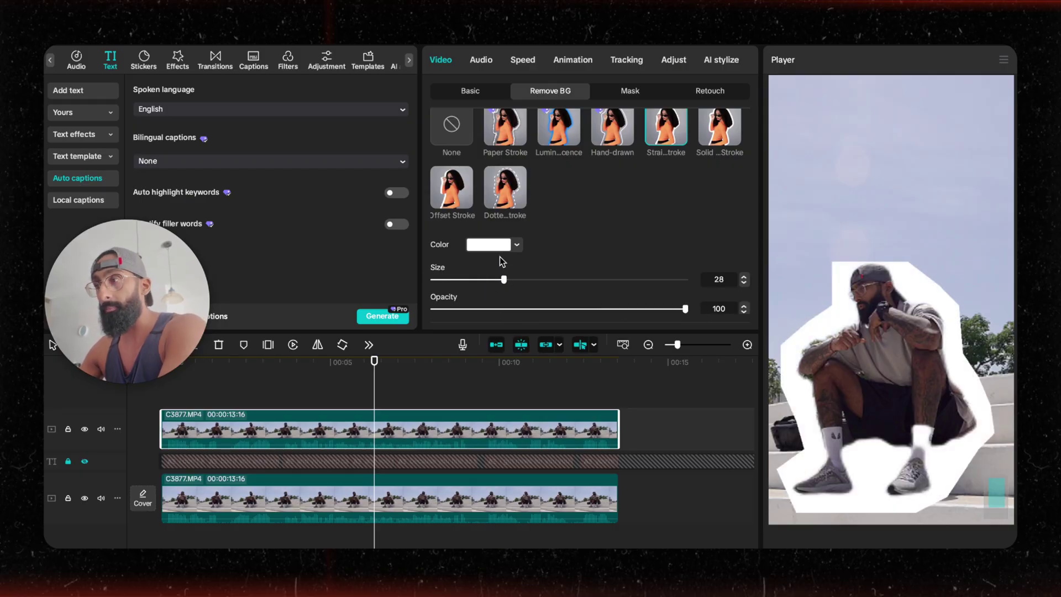
Turn off the cutout's Stroke and show the caption track again
scroll(499, 256, "up", 2)
left_click(435, 120)
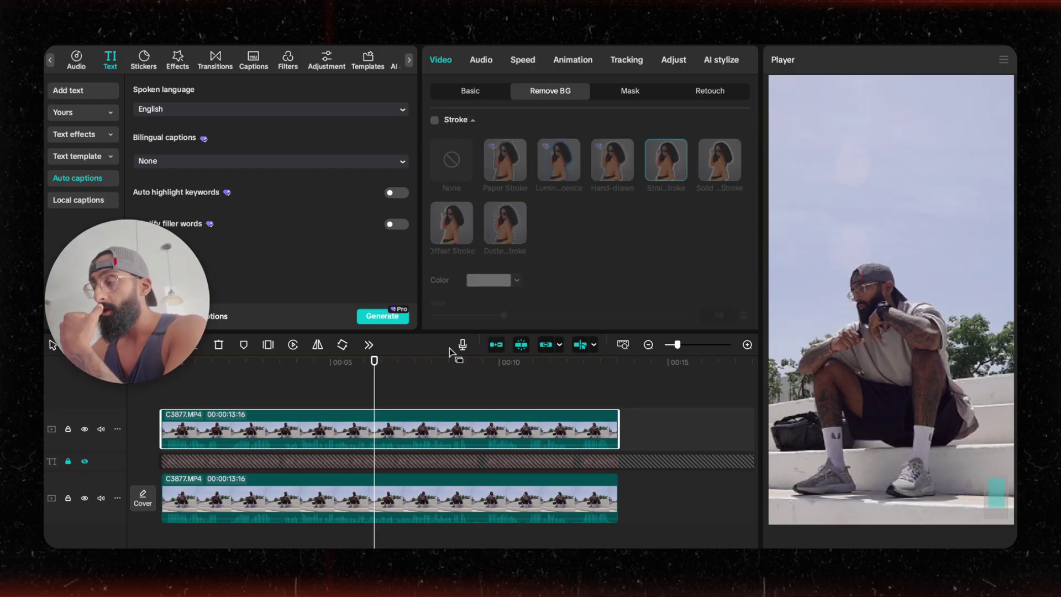
left_click(84, 462)
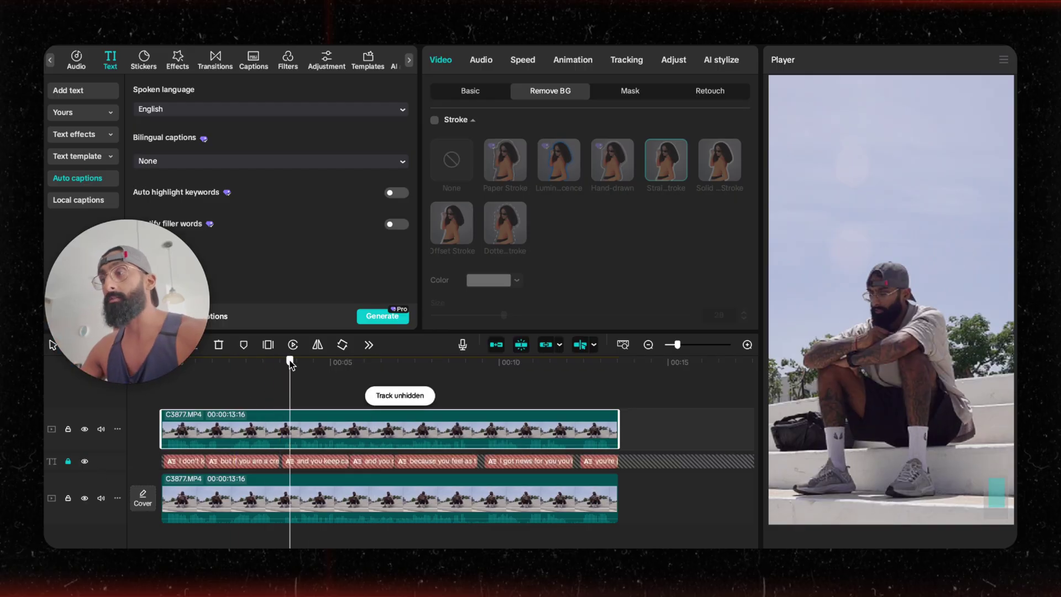
Scrub through the full composition to check the captions behind the head, stopping at the word "perfectionist"
scroll(421, 403, "down", 2)
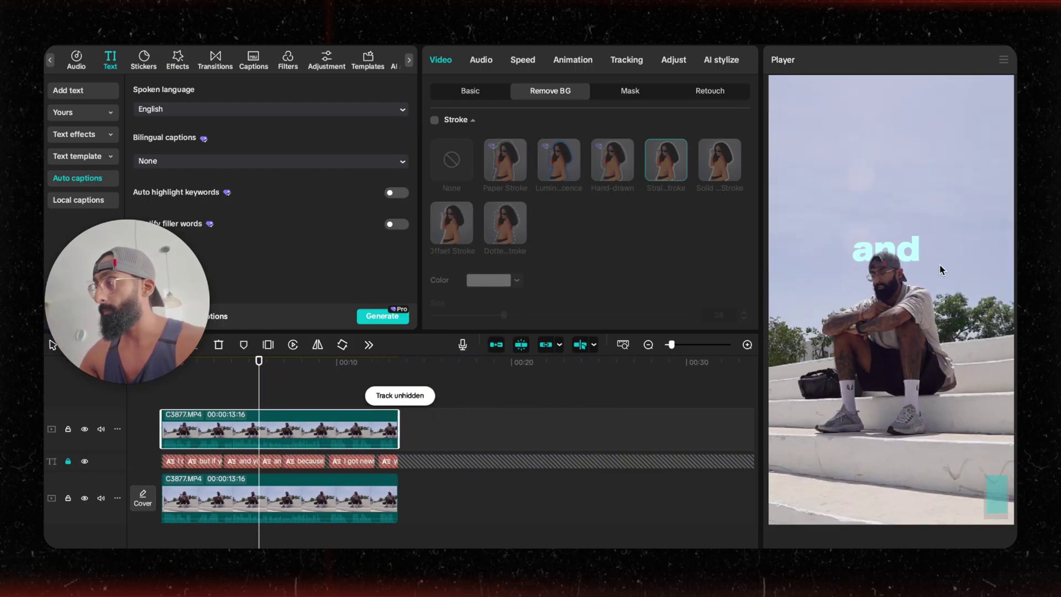
left_click_drag(259, 365, 299, 368)
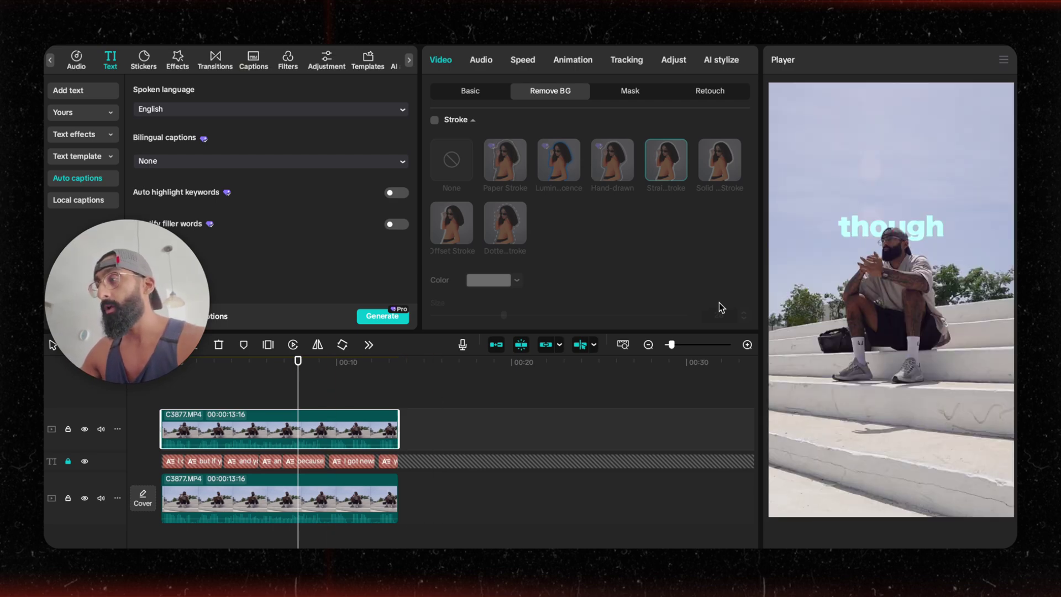
left_click(250, 373)
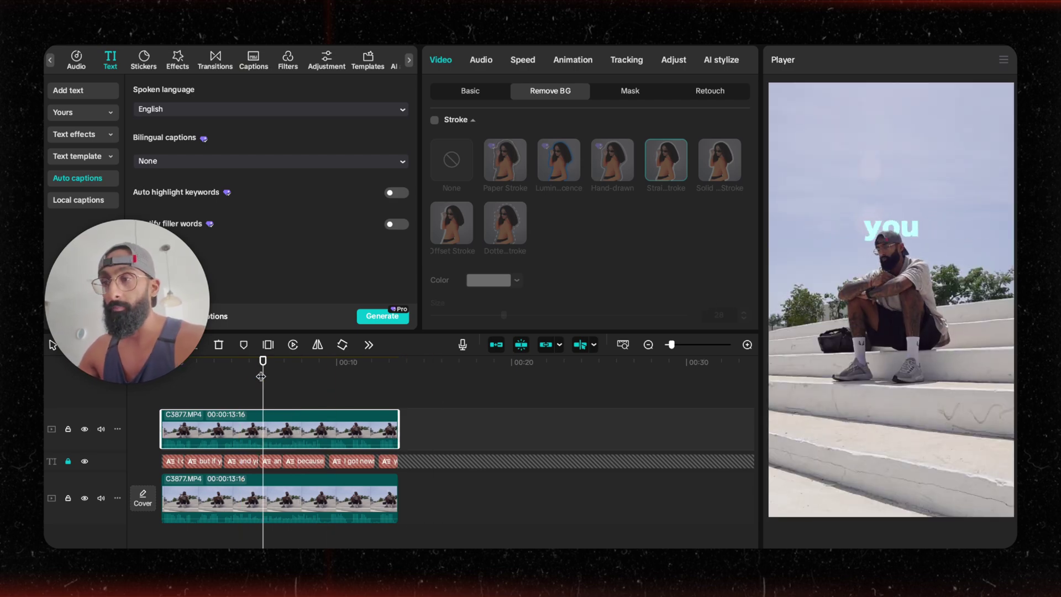
left_click_drag(249, 373, 255, 372)
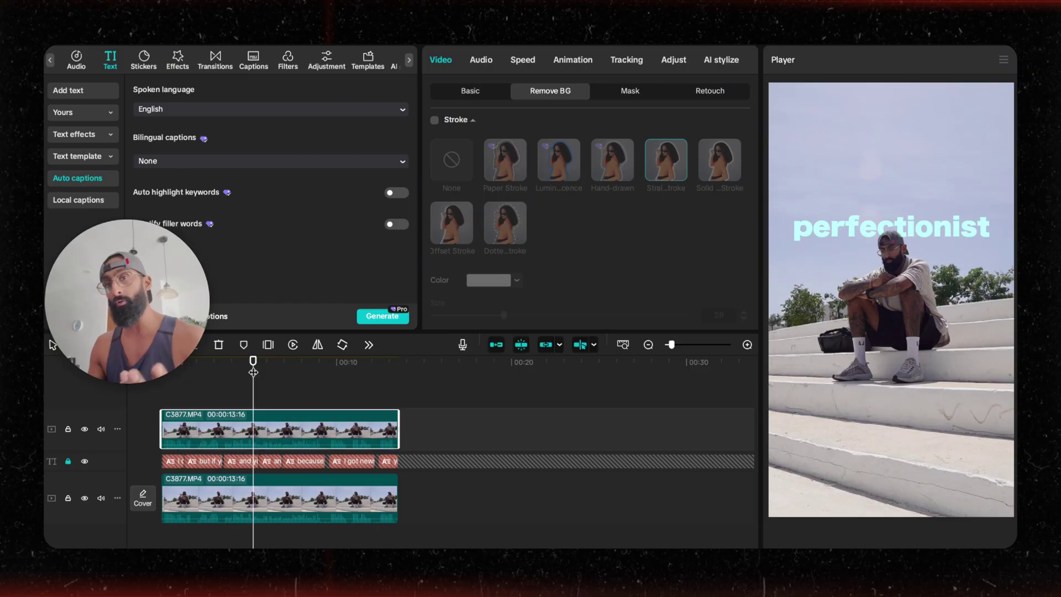
left_click_drag(672, 345, 679, 344)
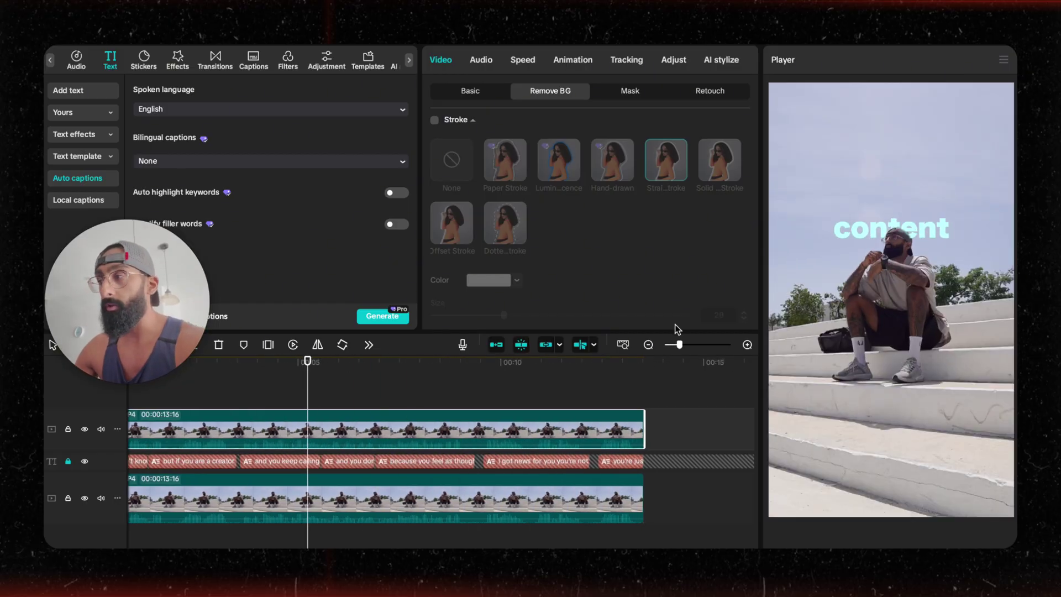
scroll(162, 471, "left", 2)
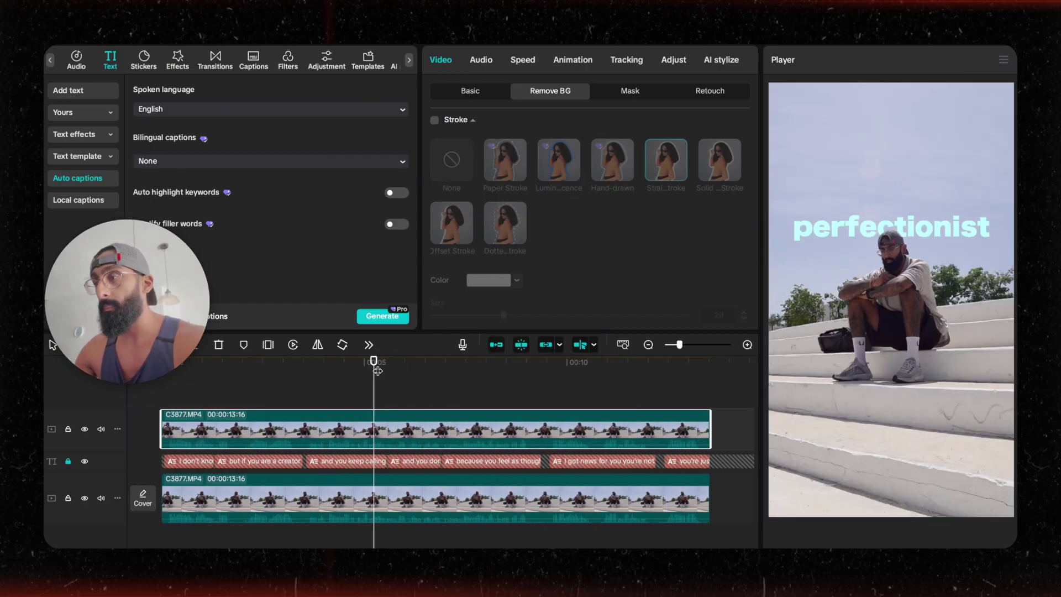
left_click_drag(374, 369, 367, 371)
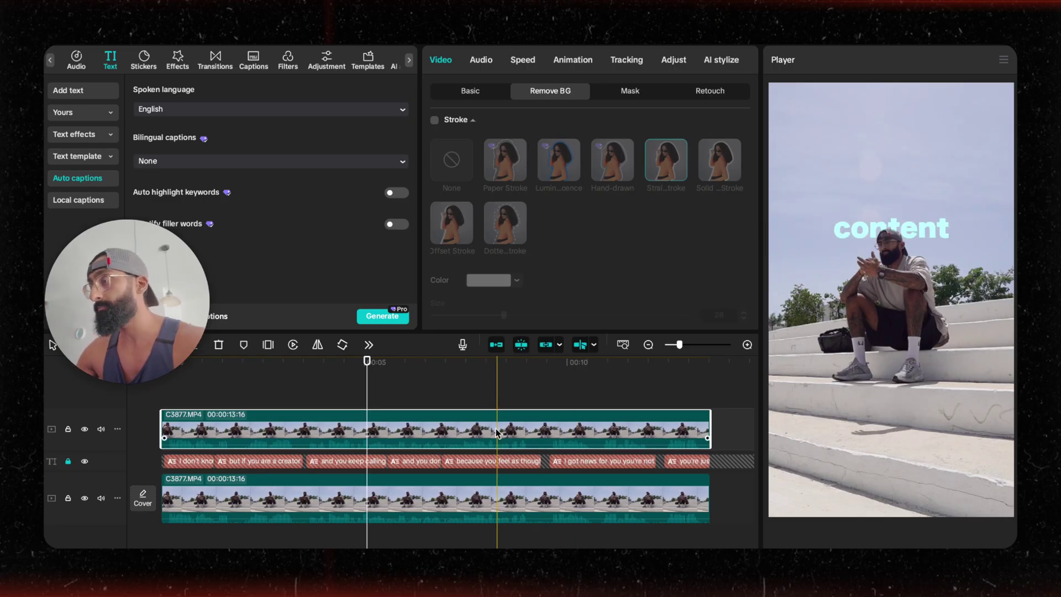
Adjust the main background clip's color and lightness by setting Temp to 4 and Exposure to 5
left_click(458, 502)
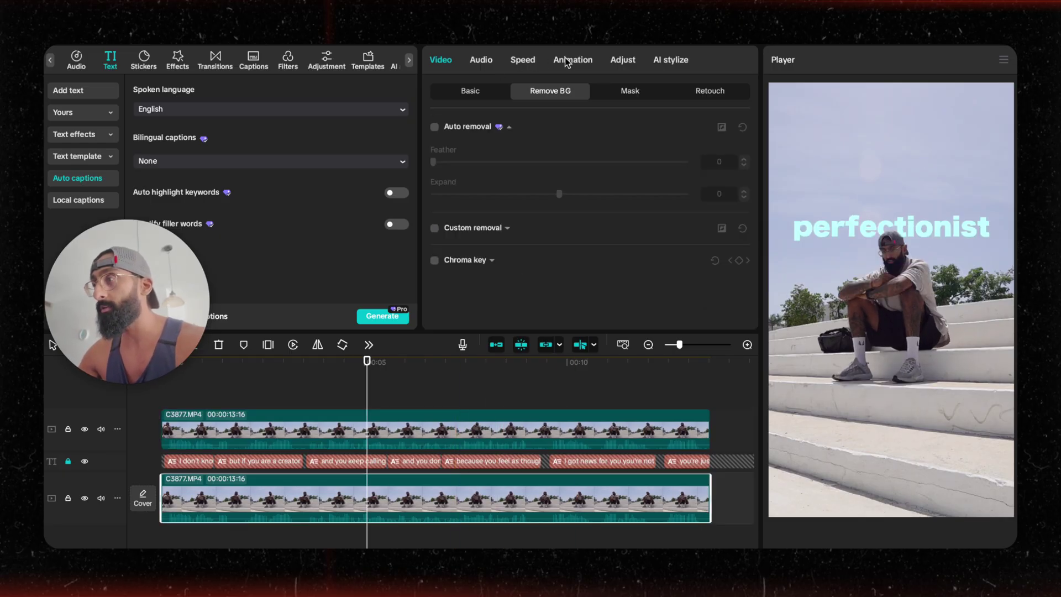
left_click(620, 60)
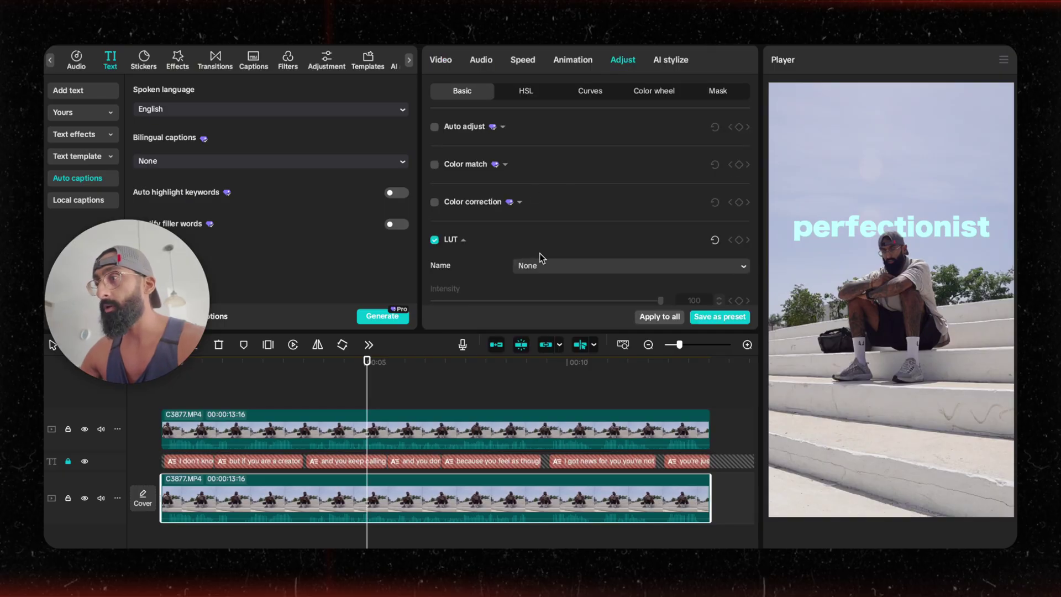
scroll(541, 252, "down", 3)
scroll(544, 251, "down", 2)
left_click_drag(547, 217, 584, 219)
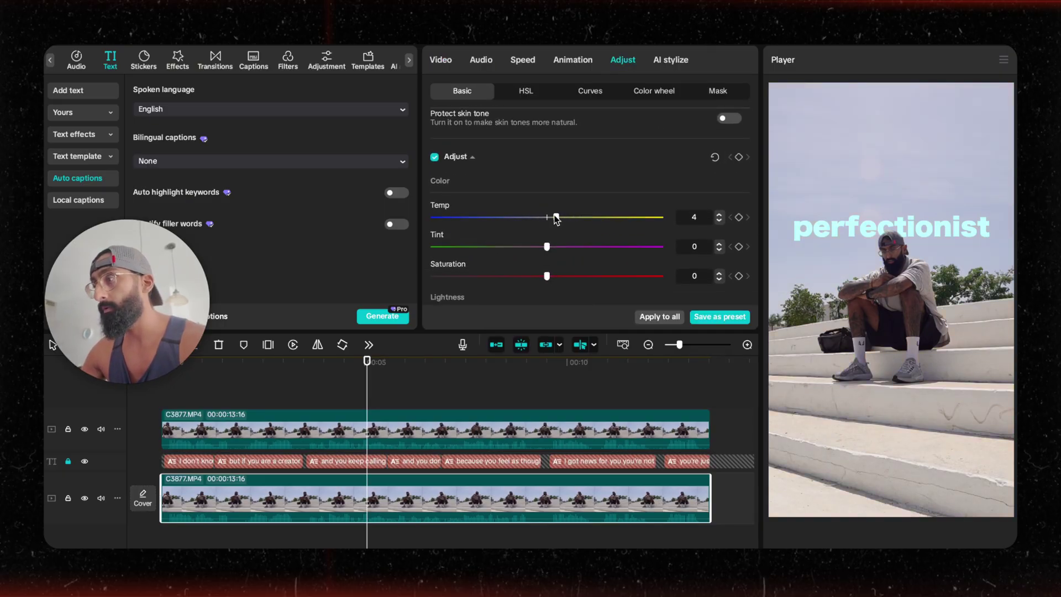
scroll(559, 224, "down", 1)
left_click_drag(564, 275, 566, 275)
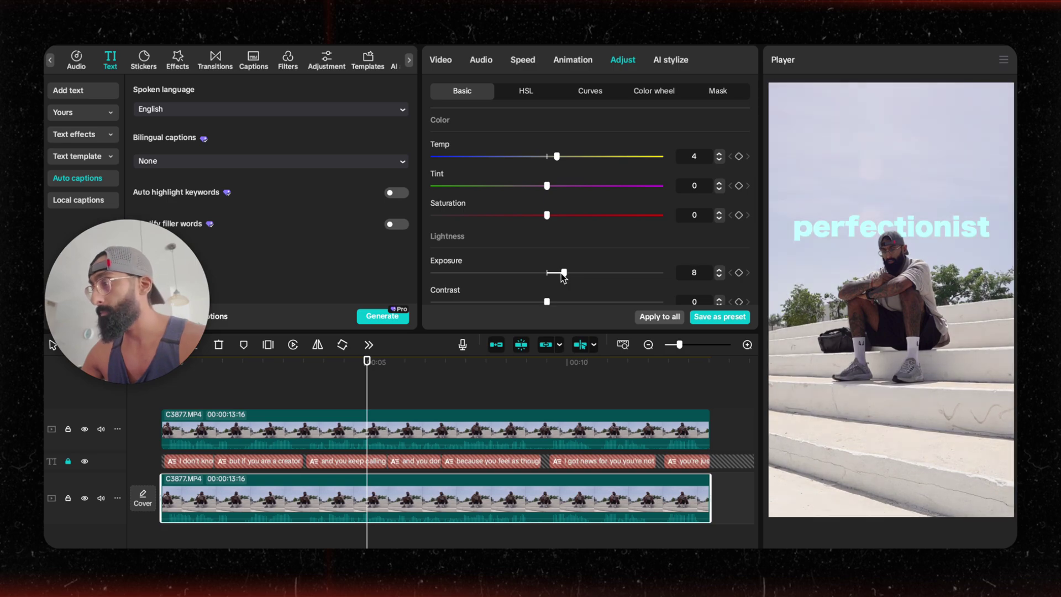
Select the cutout clip and review its color and lightness adjustments
left_click(947, 266)
scroll(592, 238, "down", 2)
scroll(614, 217, "up", 3)
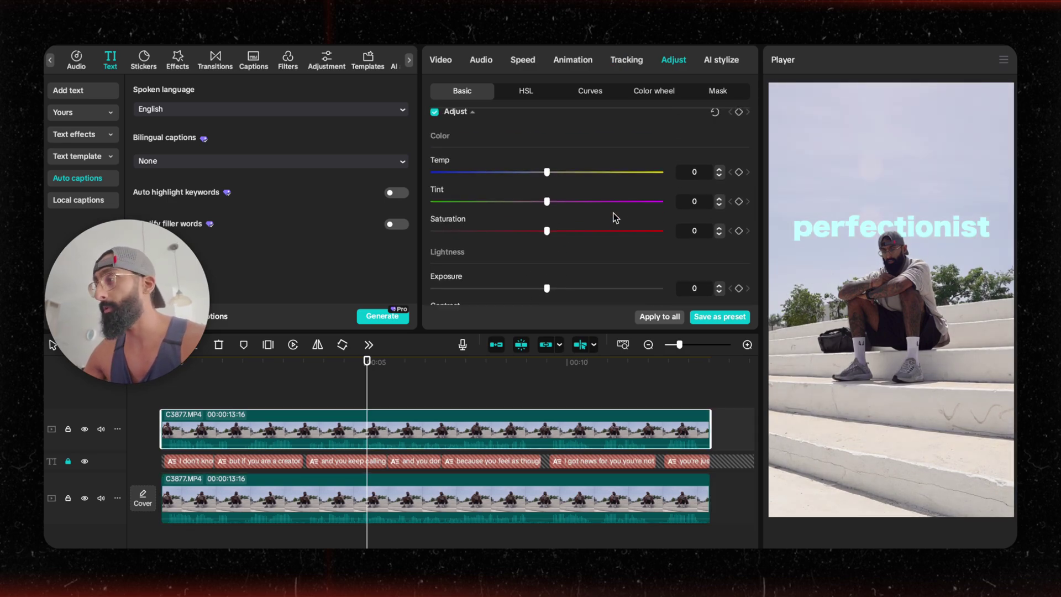
left_click(1004, 61)
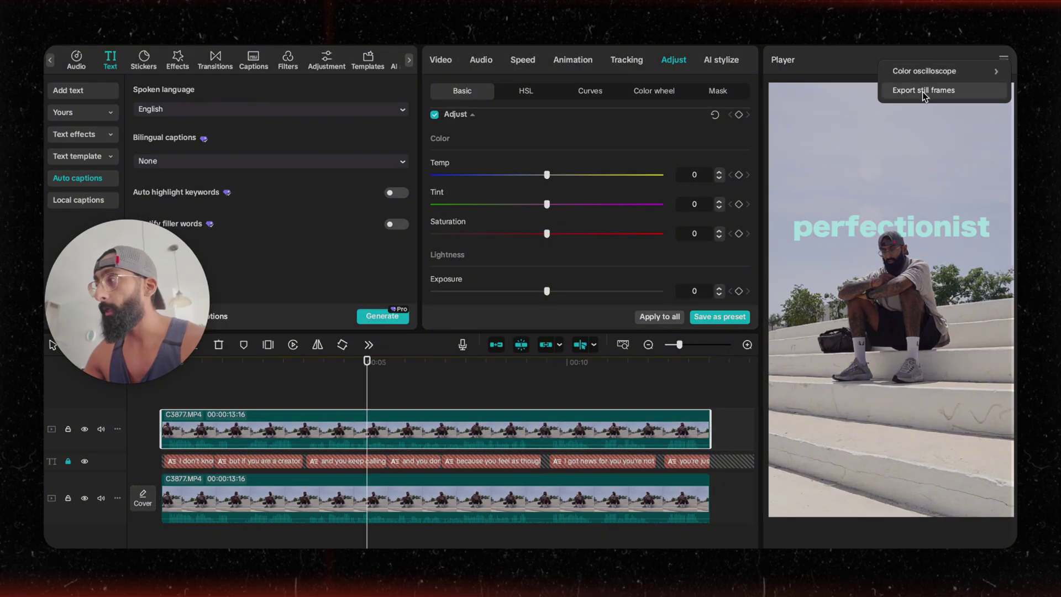
left_click(926, 90)
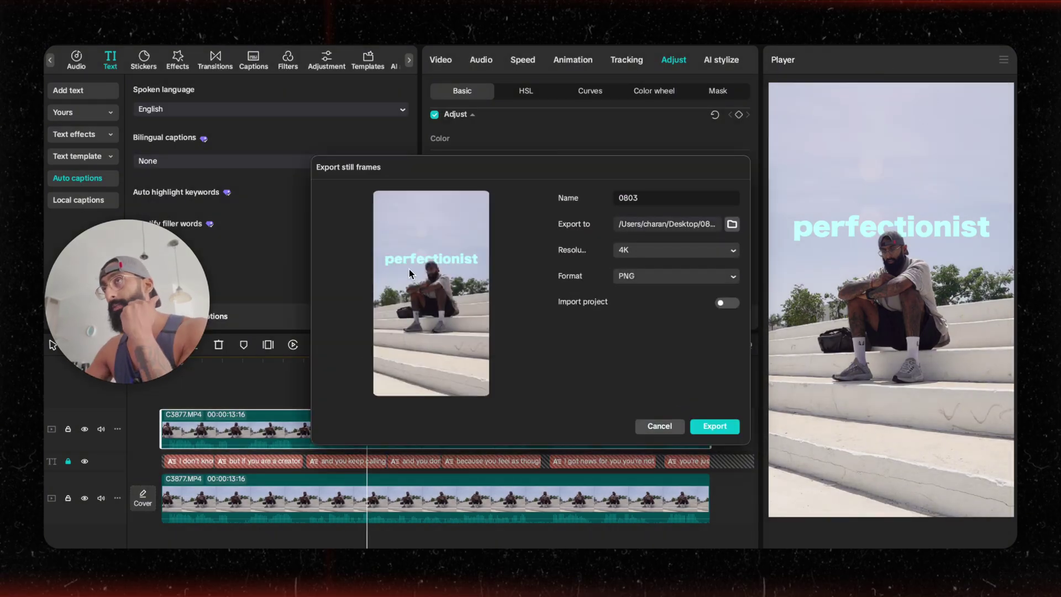
left_click(659, 427)
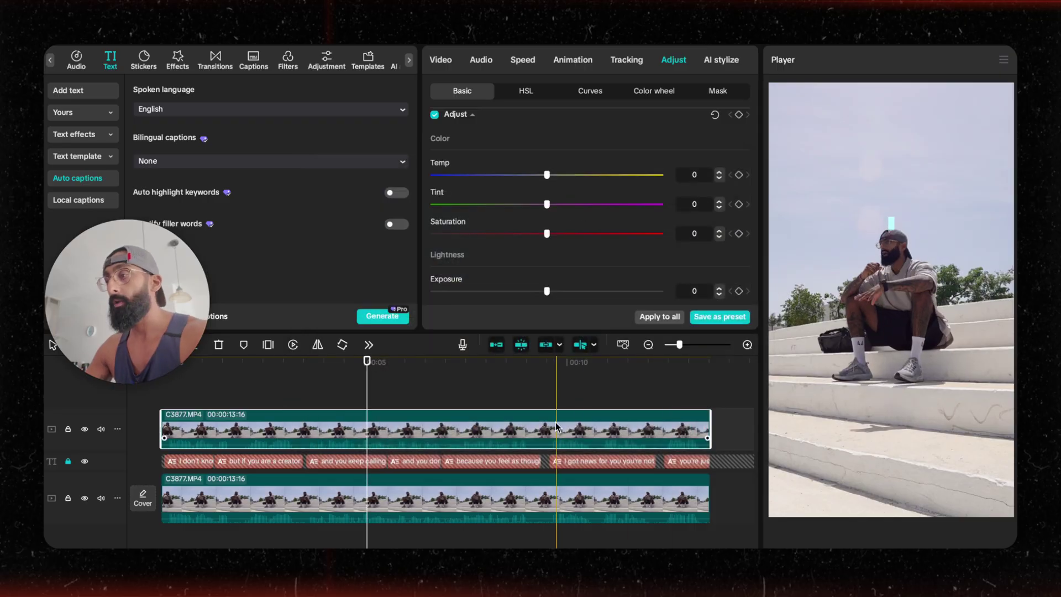
Unlock the caption track and move the cutout clip below the captions so that they sit in front of the speaker
left_click(68, 461)
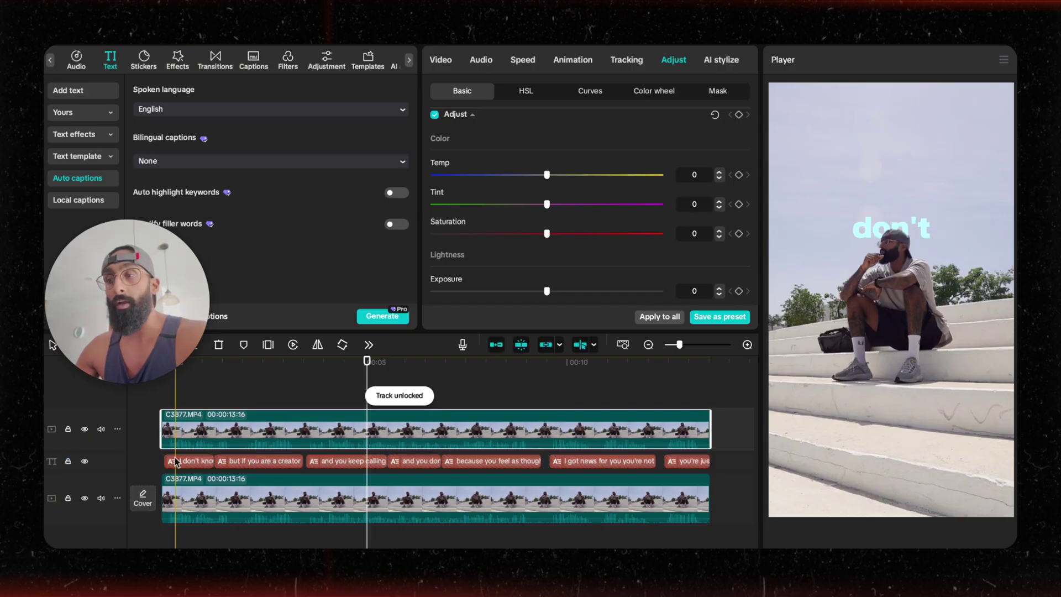
left_click(188, 461)
left_click(953, 228)
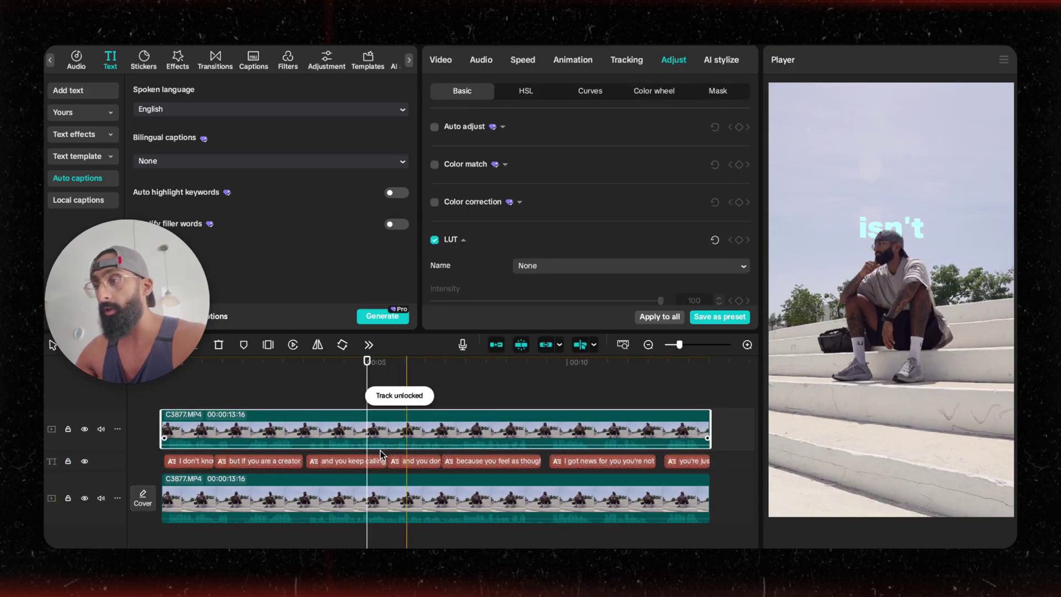
left_click_drag(292, 447, 286, 472)
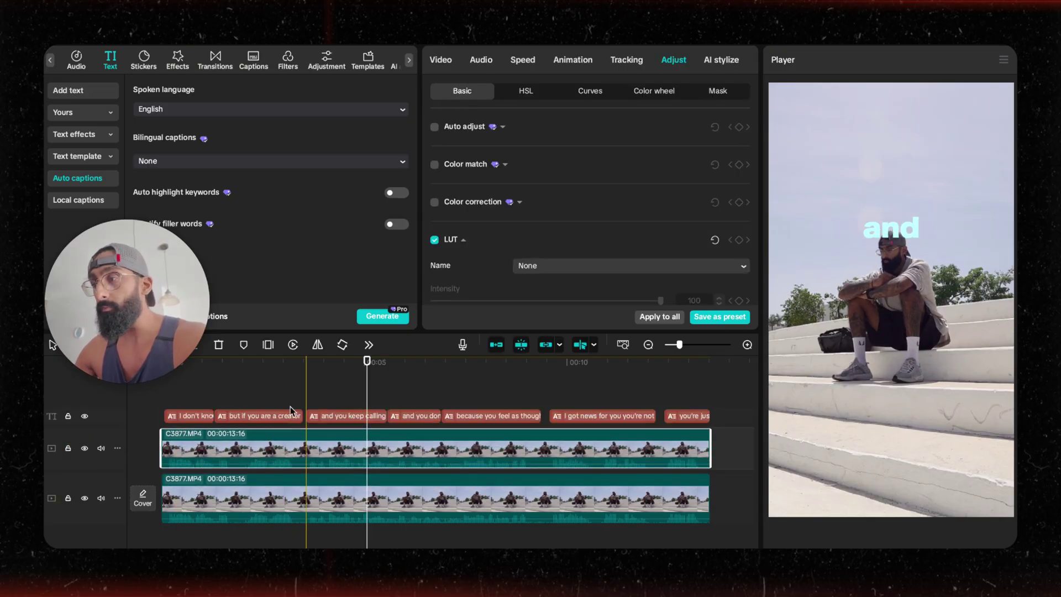
Move the captions down over the speaker's legs, shrink them, and scrub through the clip to check their placement
left_click(234, 417)
left_click(971, 239)
left_click_drag(970, 239, 941, 372)
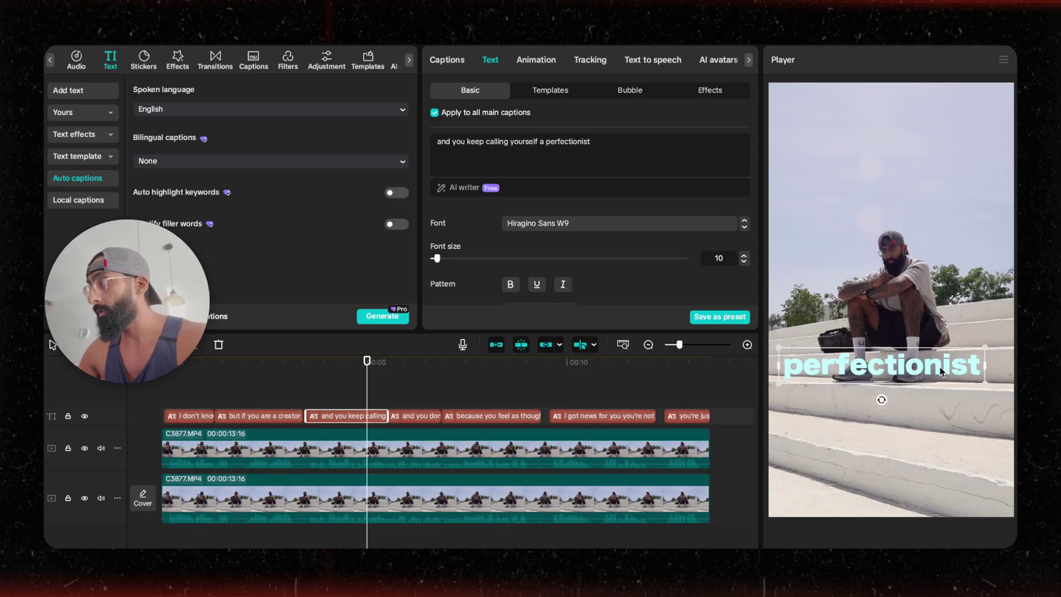
left_click_drag(785, 386, 817, 382)
left_click_drag(893, 366, 906, 330)
left_click_drag(200, 368, 449, 364)
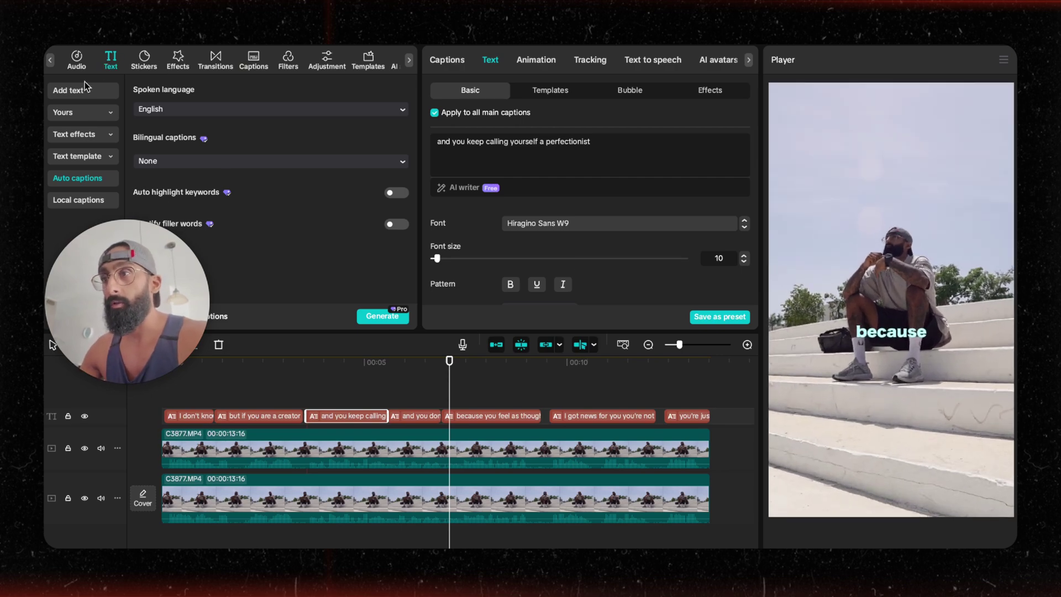
Add a default text title above the caption track, starting at the beginning and extended to the full length of the video
left_click(84, 89)
left_click_drag(167, 116, 173, 393)
left_click_drag(286, 416, 711, 403)
Try "LISTEN" as the title's text in place of the default text, and clear it
triple_click(441, 123)
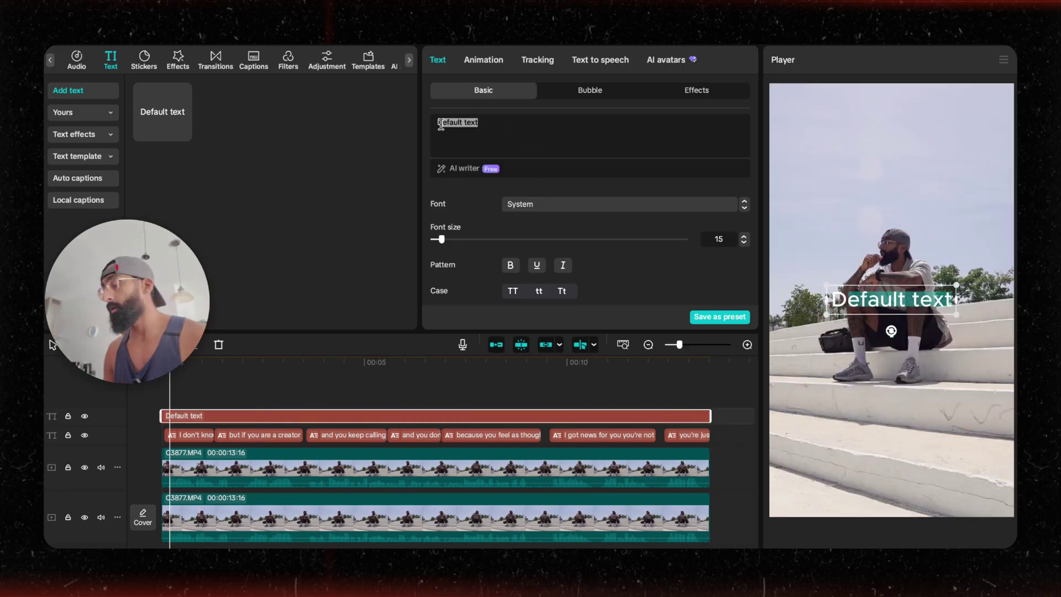
type("DLi")
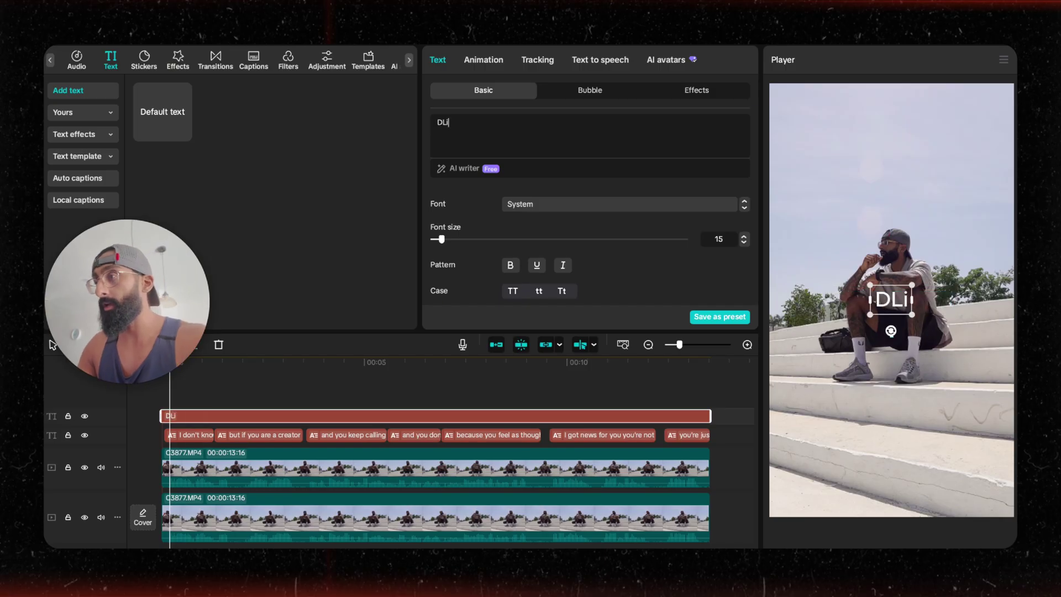
type("ISTEN")
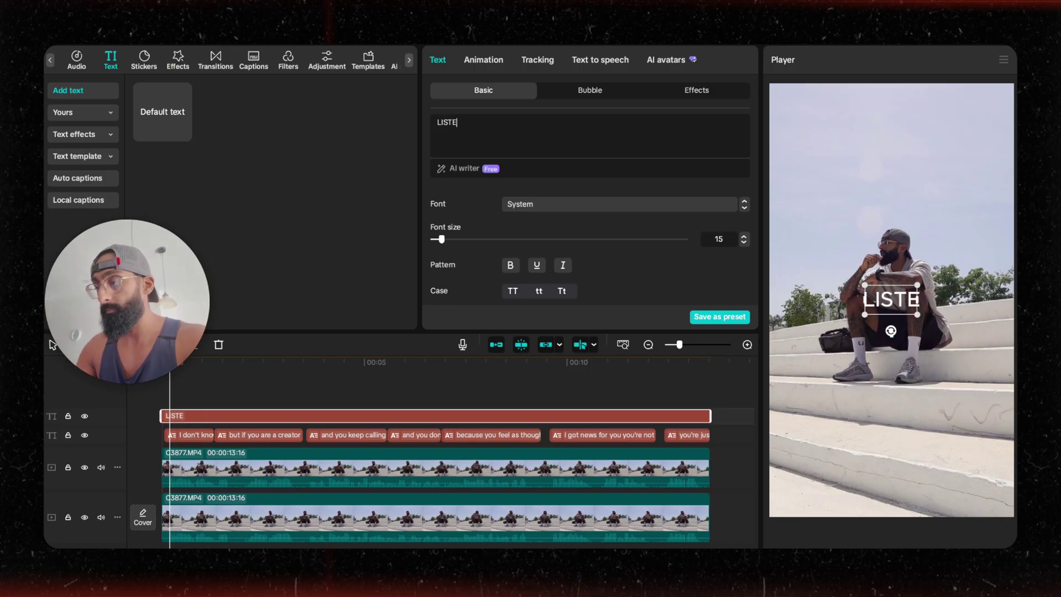
key("BackSpace")
key("BackSpace")
key("BackSpace")
key("BackSpace")
key("BackSpace")
key("BackSpace")
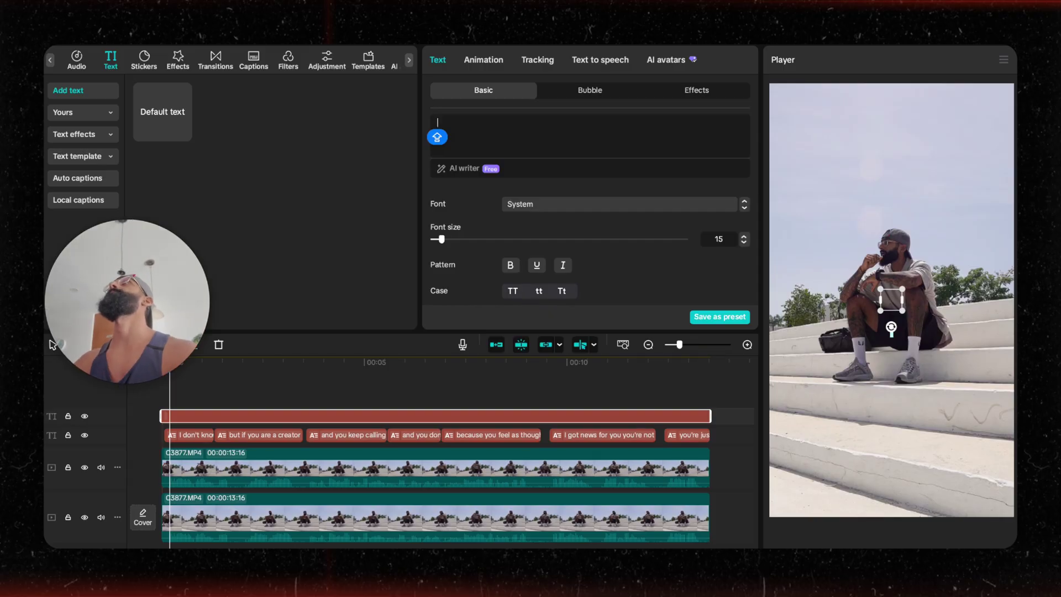
Enter "YOUR FEAR" as the title's text
type("A")
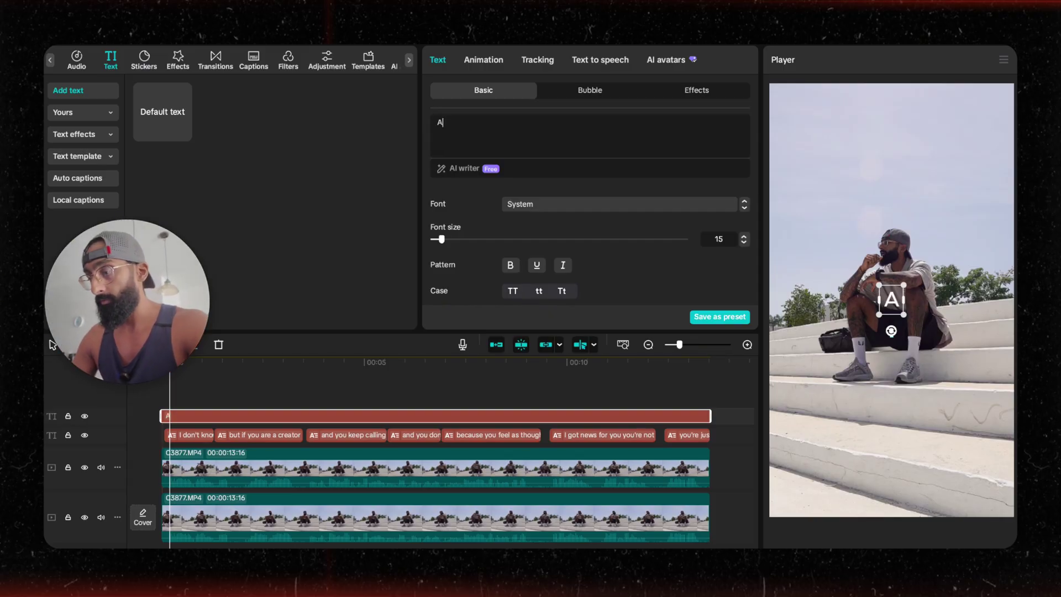
type("DVIC")
key("BackSpace")
key("BackSpace")
key("BackSpace")
key("BackSpace")
key("BackSpace")
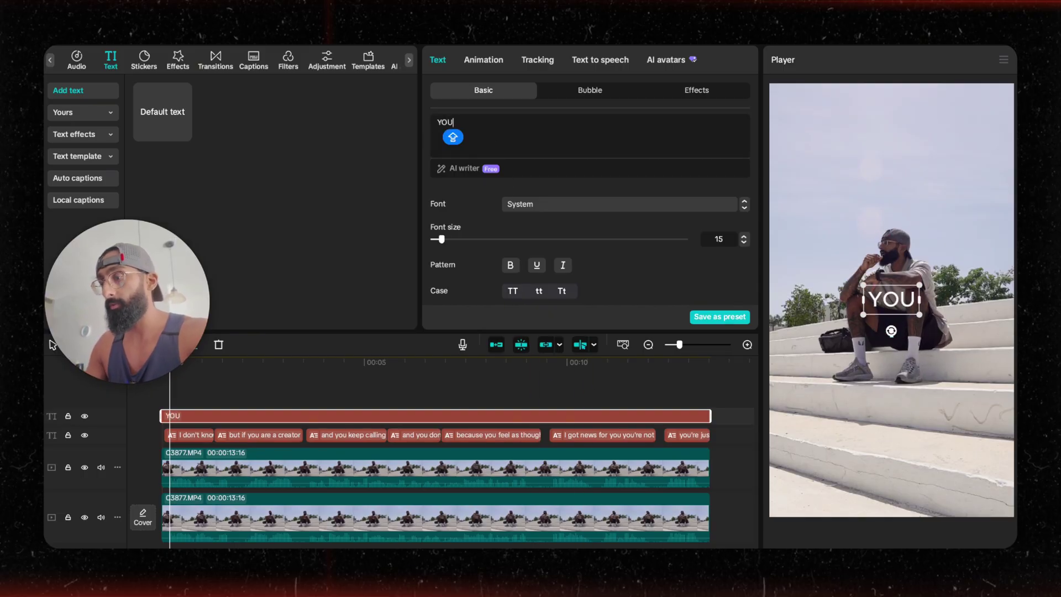
Set the title's font to Hiragino Sans W9 and move the title up above the speaker's head
left_click(523, 208)
left_click(592, 158)
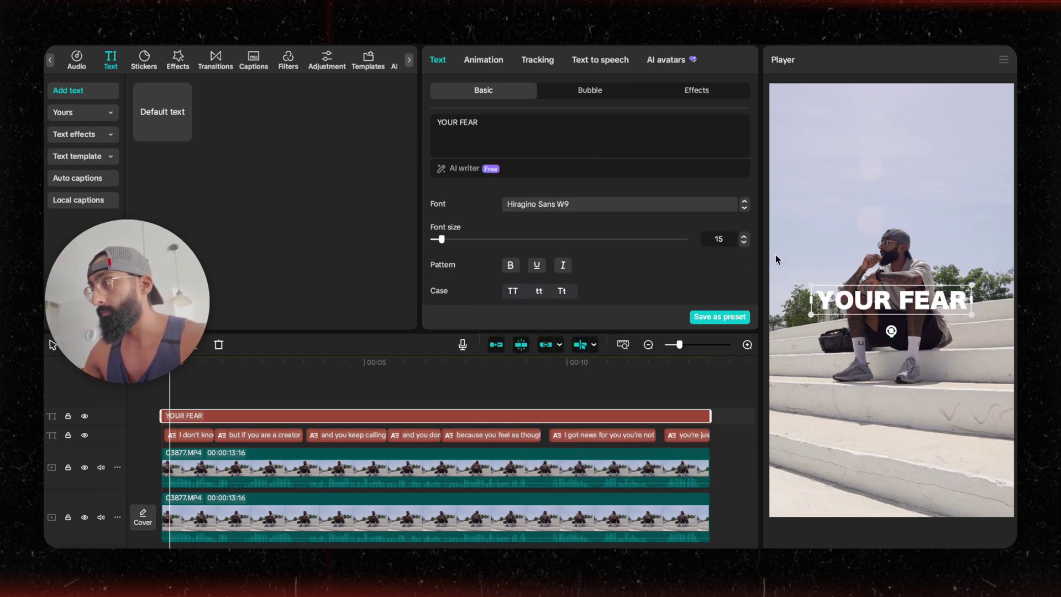
left_click_drag(893, 298, 898, 208)
Color the title pale cyan, B8FFFF, after trying yellow and light blue swatches
scroll(583, 272, "down", 3)
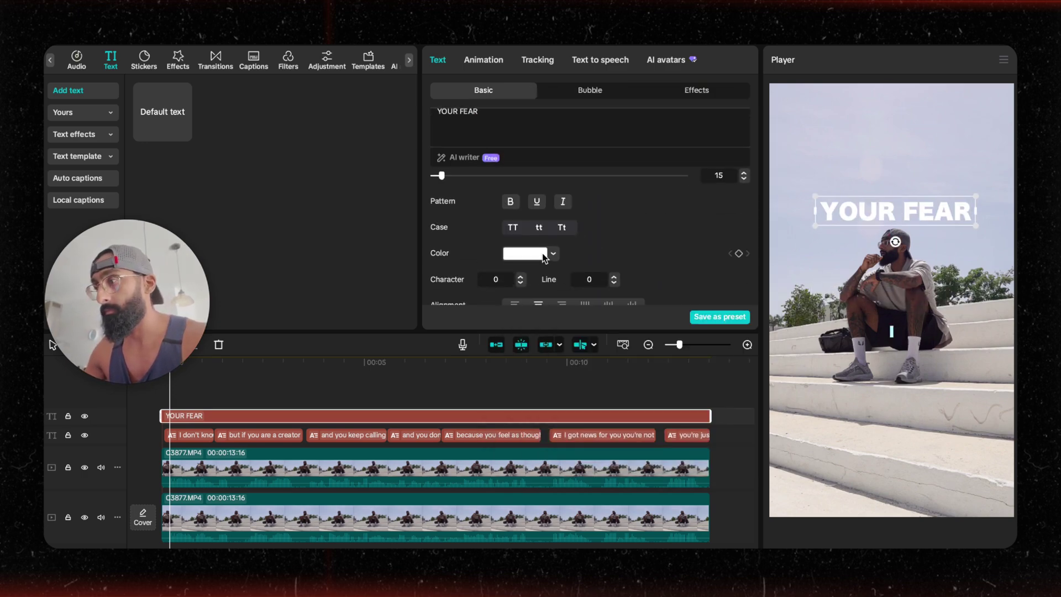
left_click(543, 254)
left_click(540, 448)
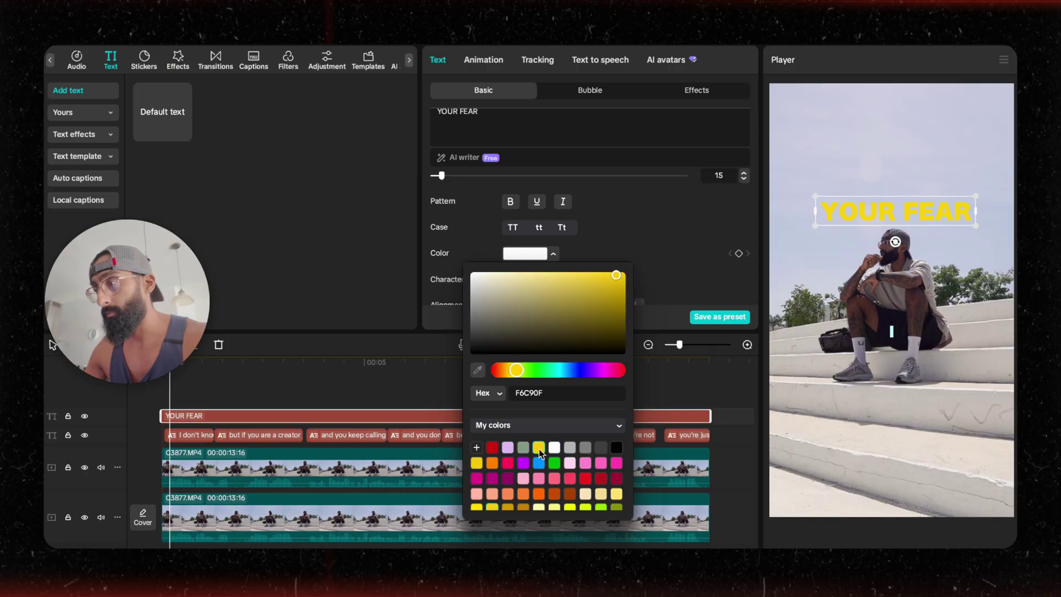
scroll(575, 470, "down", 3)
left_click(571, 470)
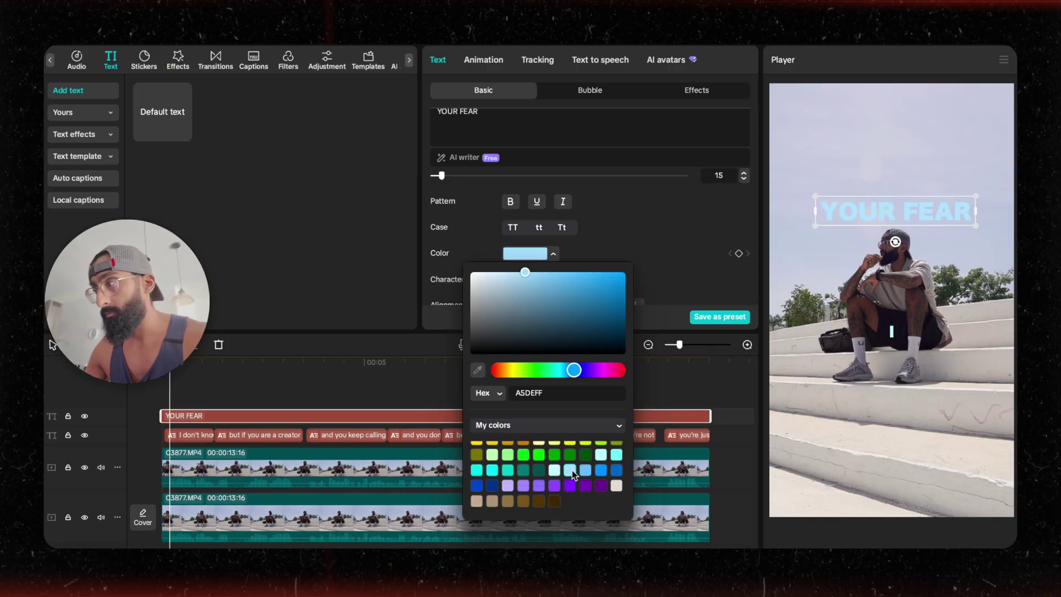
left_click(602, 456)
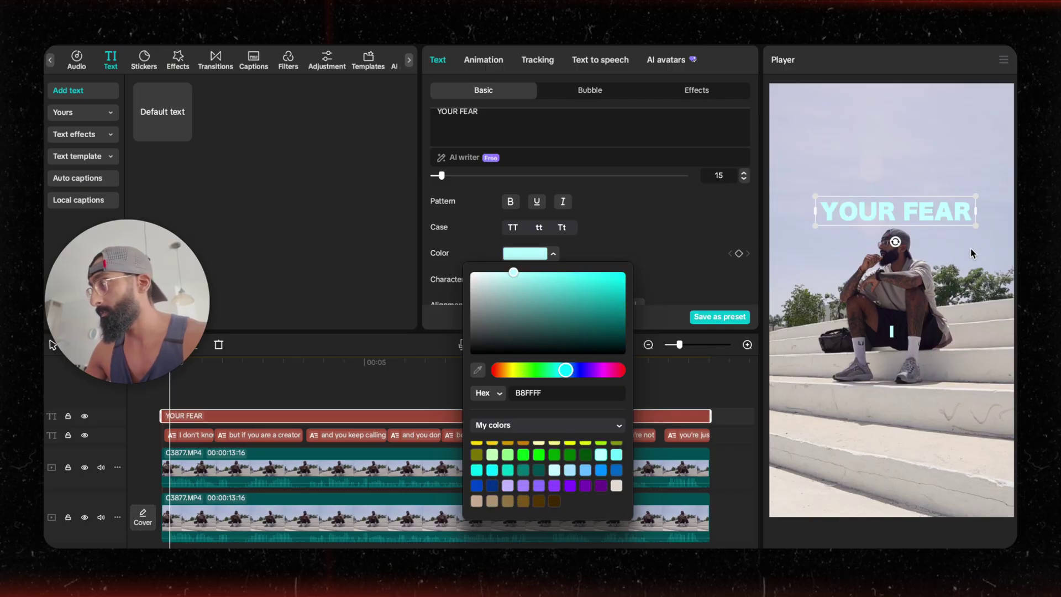
Enlarge the title across the frame on two lines, with character spacing -2 and left alignment
left_click_drag(974, 211, 936, 166)
scroll(540, 259, "down", 2)
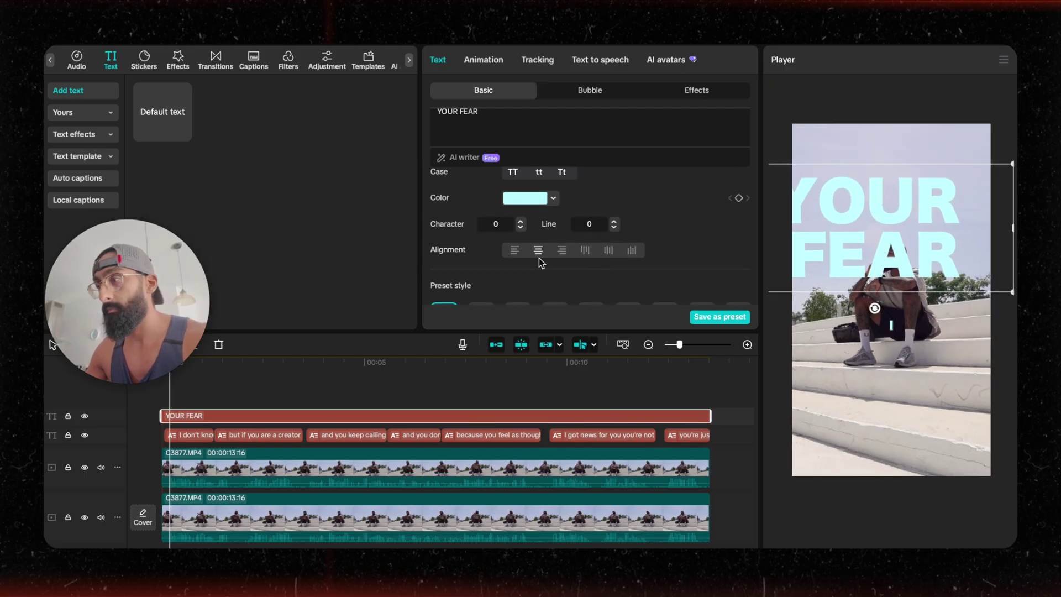
left_click(520, 227)
mouse_move(831, 244)
left_mouse_down()
mouse_move(861, 238)
mouse_move(844, 236)
left_mouse_up()
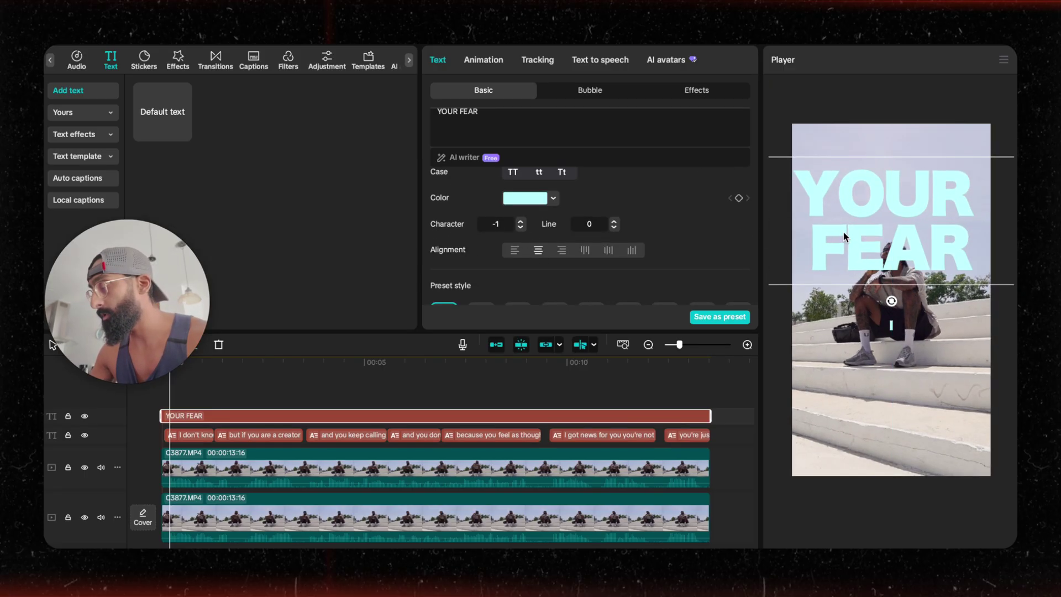
left_click(522, 227)
left_click_drag(909, 264, 873, 234)
left_click(515, 249)
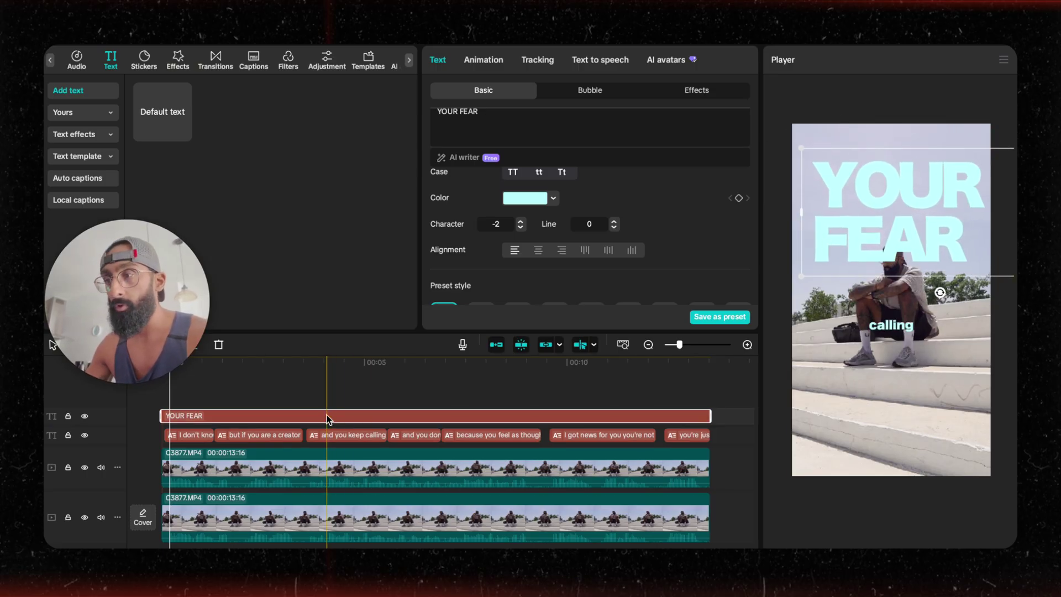
Move the title layer between the background clip and the cutout, and play from the start to check it behind the head
left_click_drag(327, 415, 316, 491)
left_click_drag(249, 362, 141, 379)
key("space")
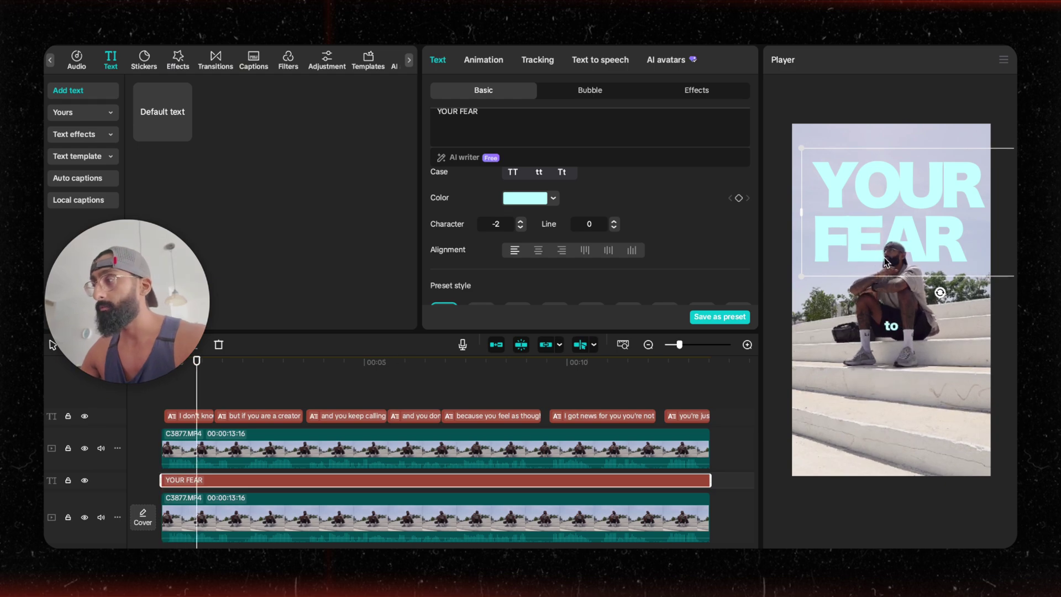
Center-align the title, set its line spacing to -4, and recenter it horizontally in the frame
left_click(539, 252)
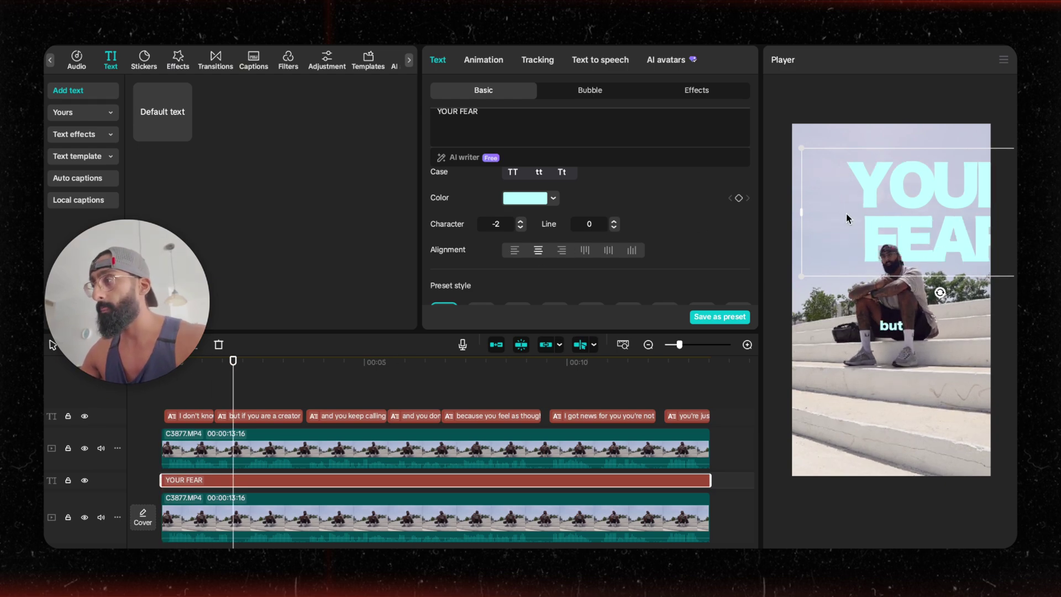
left_click(614, 228)
left_click(614, 227)
left_click(614, 227)
left_click(614, 227)
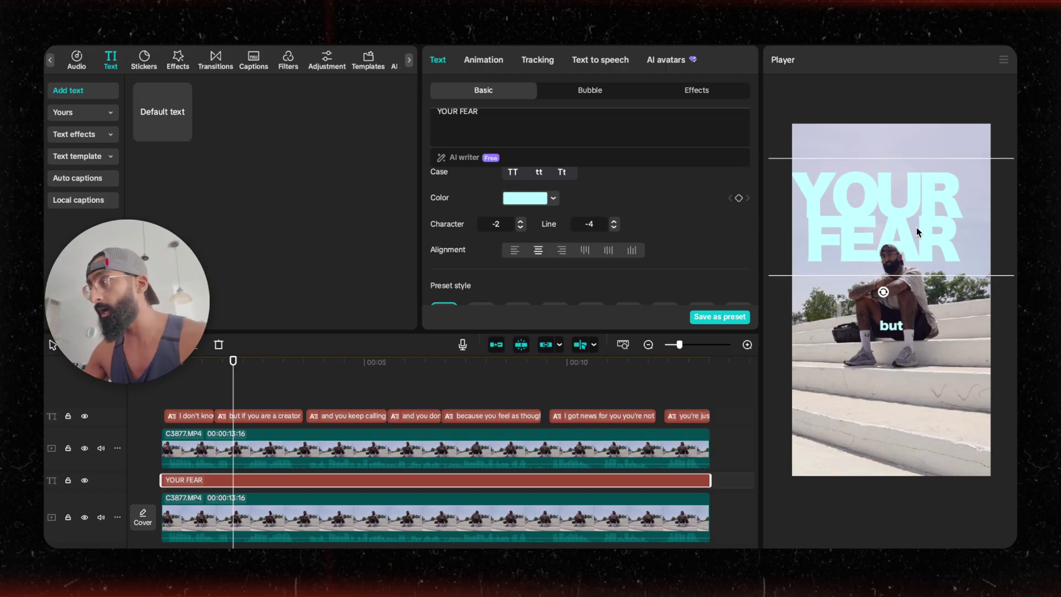
left_click_drag(916, 228, 924, 227)
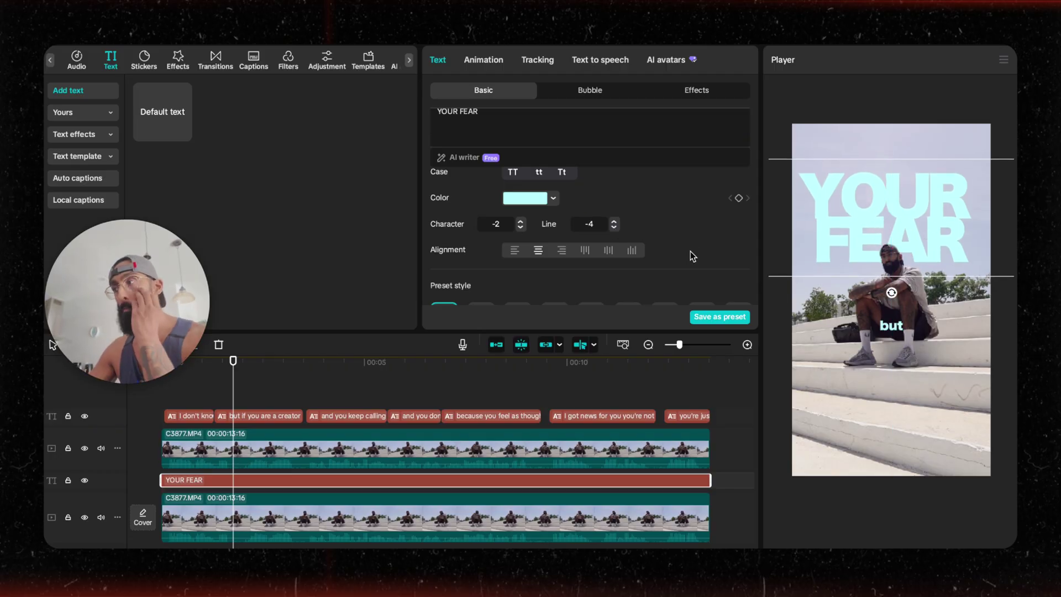
Turn on the Stroke for the cutout clip's background removal and choose Offset Stroke after trying the Hand-drawn and Solid styles
left_click(469, 458)
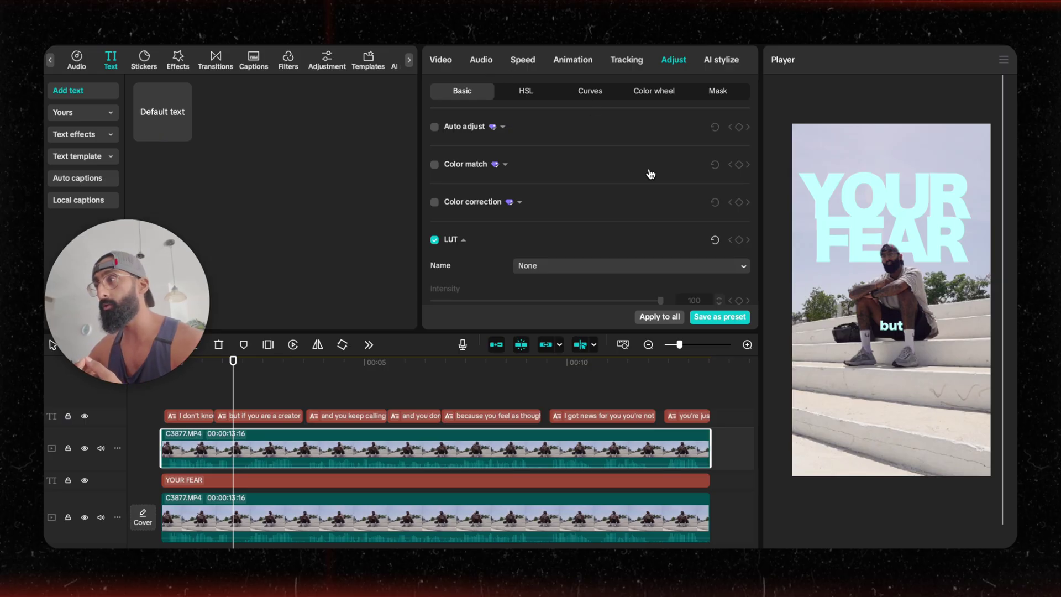
left_click(441, 61)
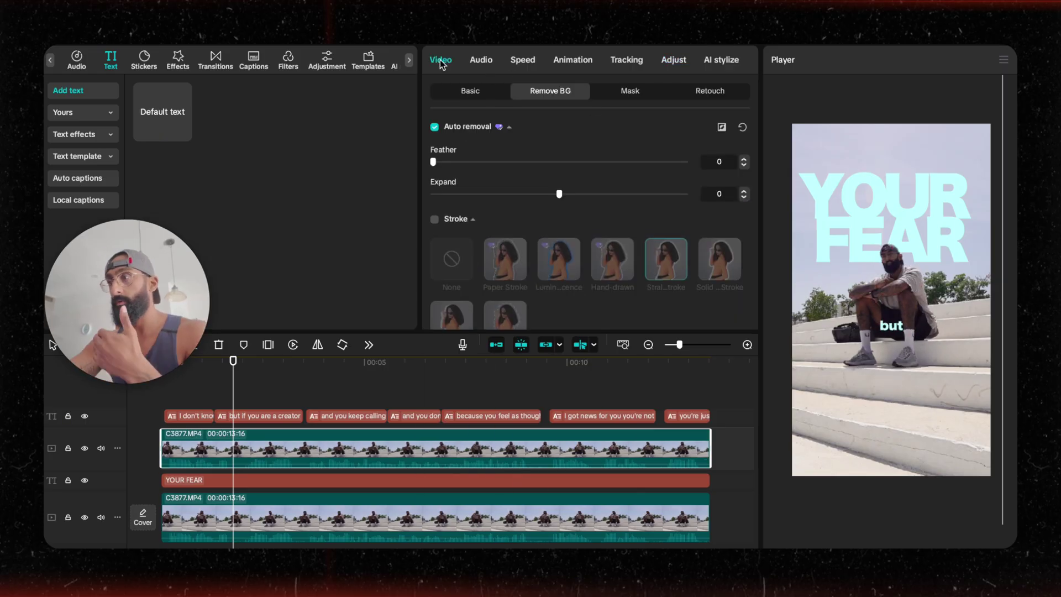
scroll(459, 207, "down", 1)
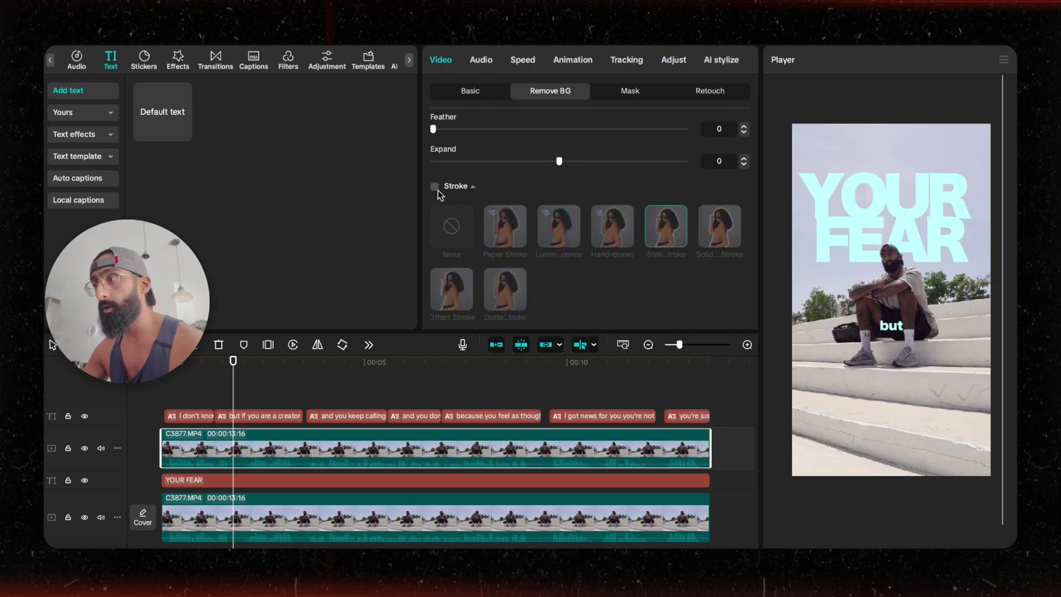
left_click(435, 187)
scroll(580, 252, "up", 1)
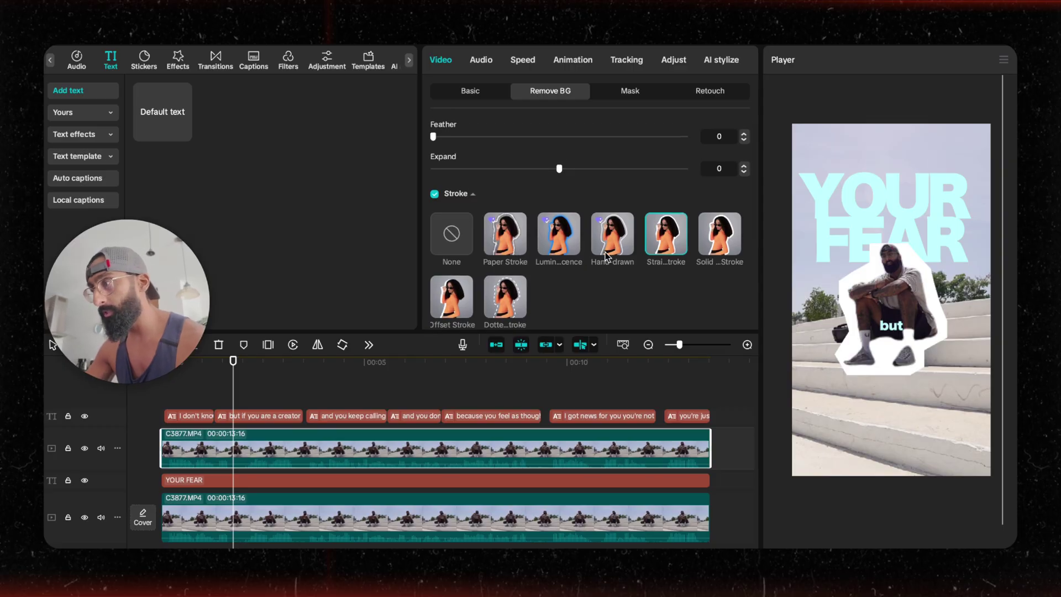
left_click(621, 242)
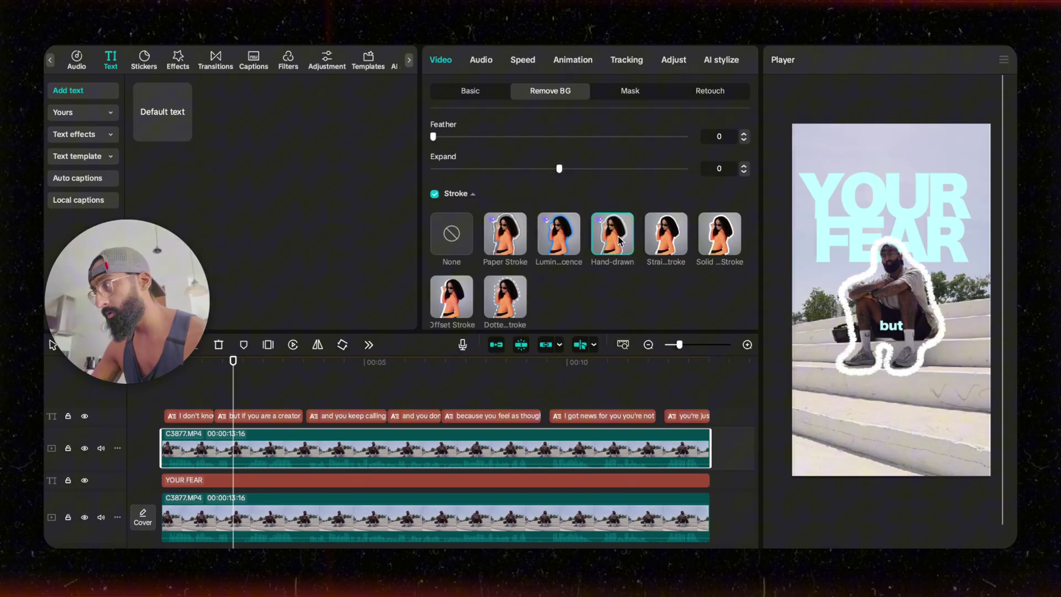
left_click(723, 242)
left_click(440, 303)
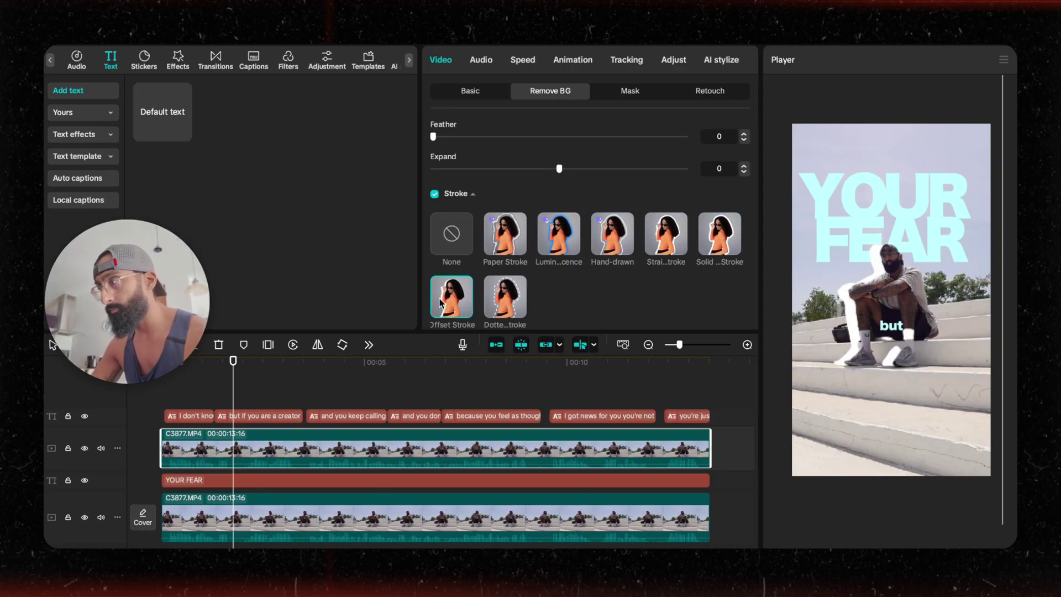
Make the cutout's offset stroke black and set its Horizontal offset to 55 and Vertical offset to 56
scroll(553, 199, "down", 5)
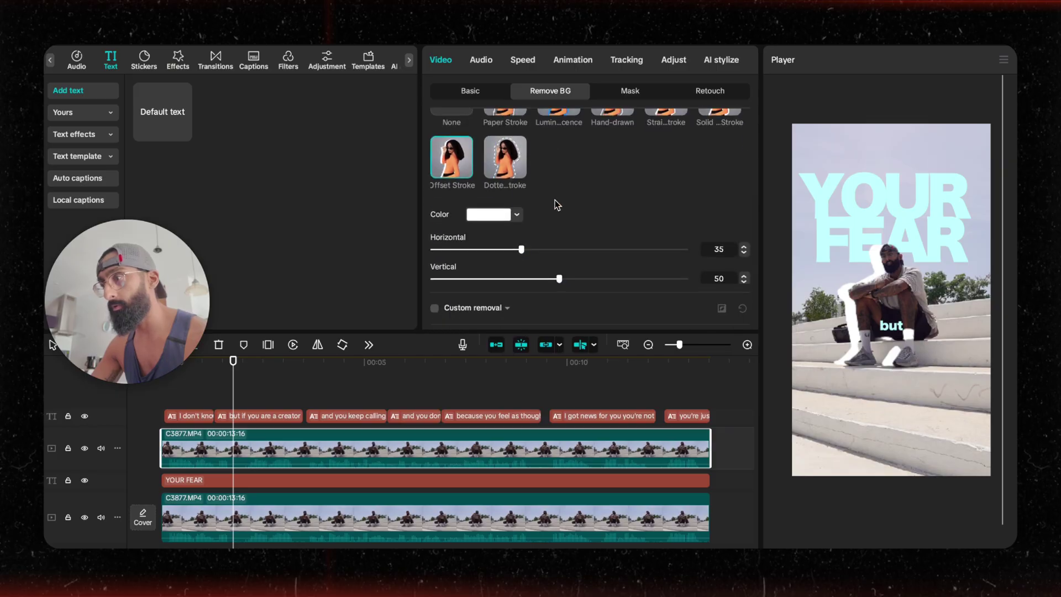
left_click(469, 215)
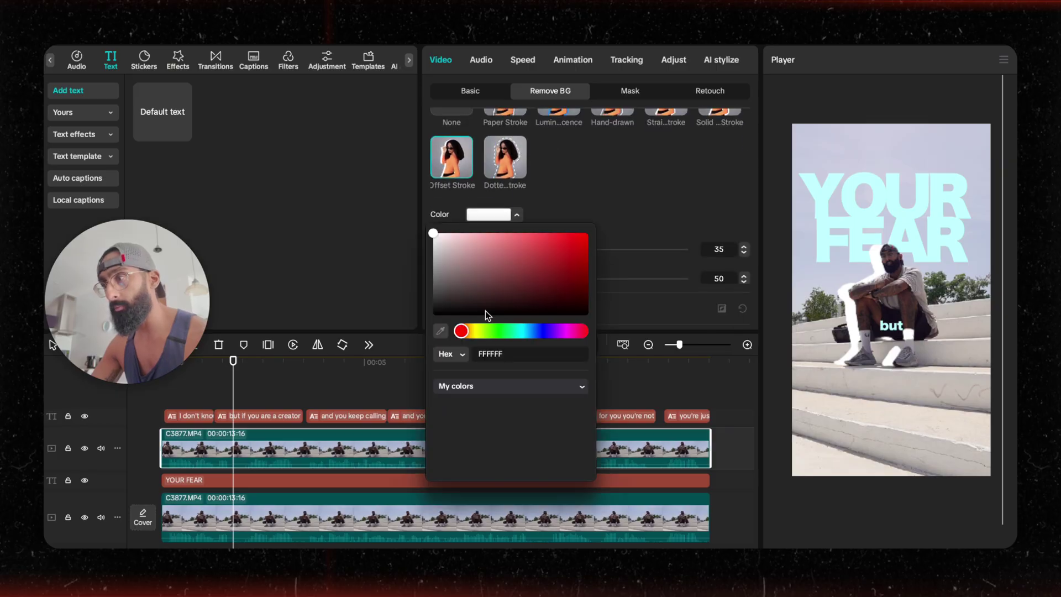
left_click(605, 192)
left_click_drag(545, 250, 595, 249)
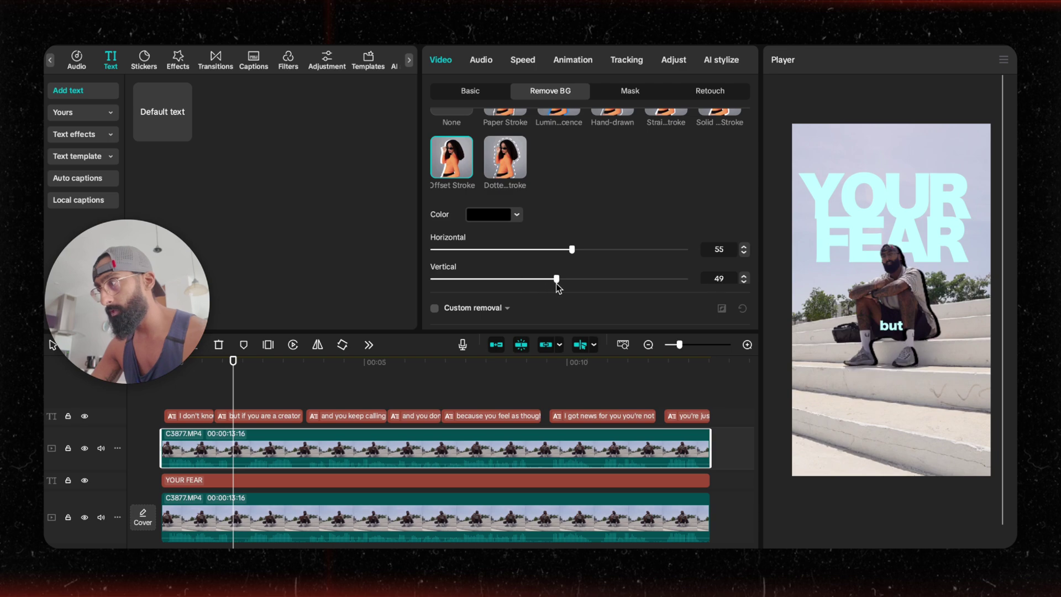
scroll(584, 221, "down", 1)
scroll(582, 231, "up", 5)
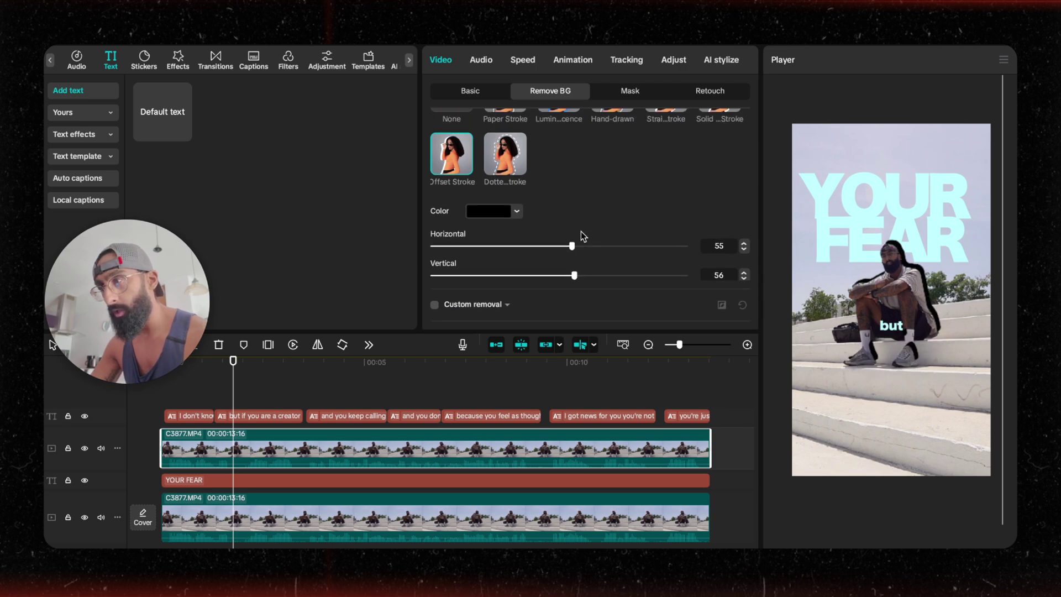
scroll(581, 235, "up", 1)
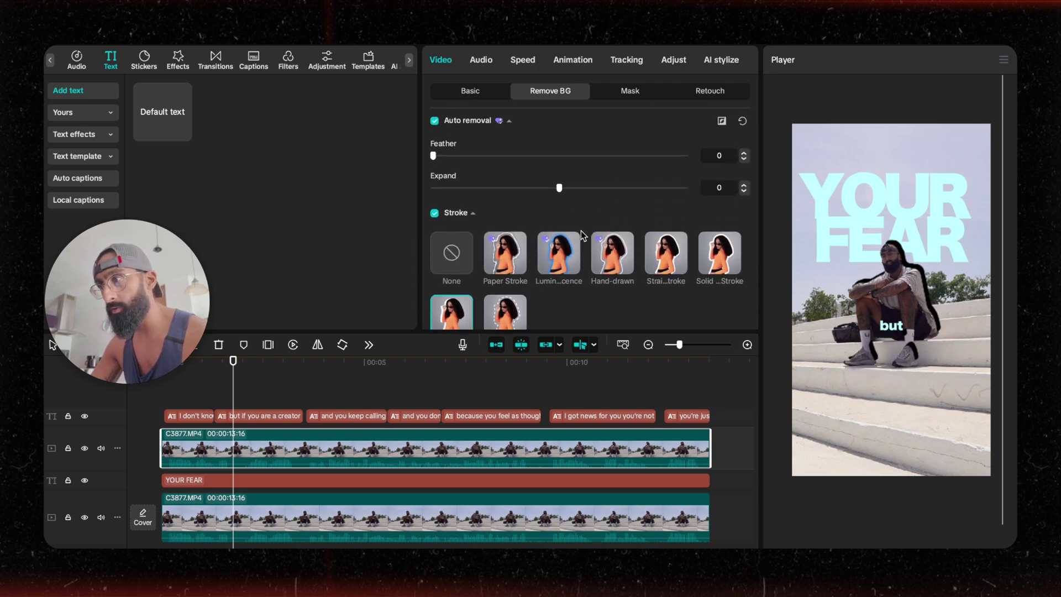
scroll(582, 234, "down", 5)
scroll(581, 234, "up", 1)
scroll(582, 230, "down", 1)
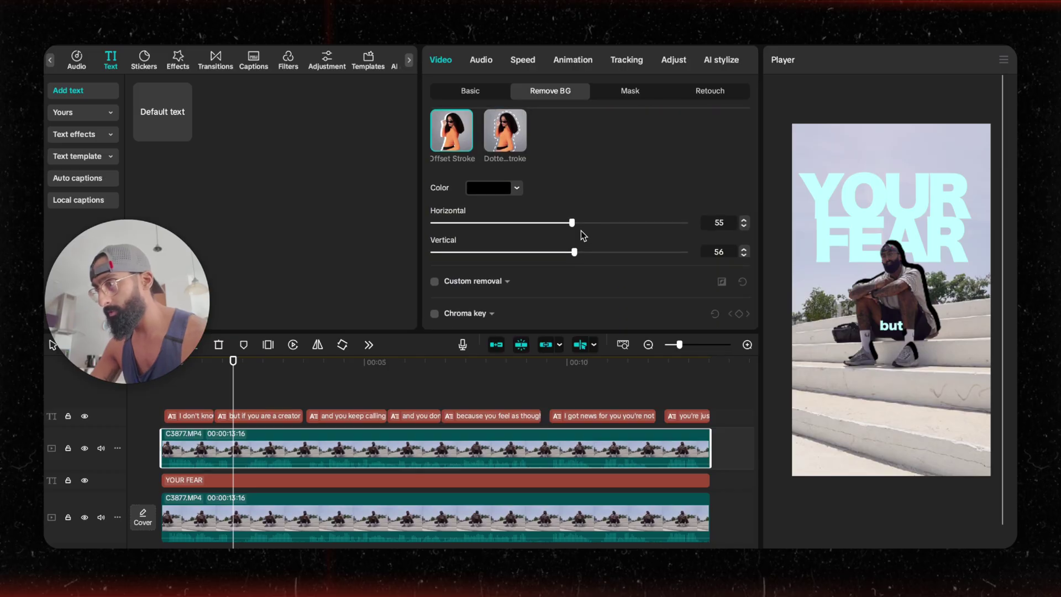
Switch the cutout's stroke style to Luminescence, reduce its size to 1 and opacity to 18, and colour it black
scroll(548, 182, "up", 4)
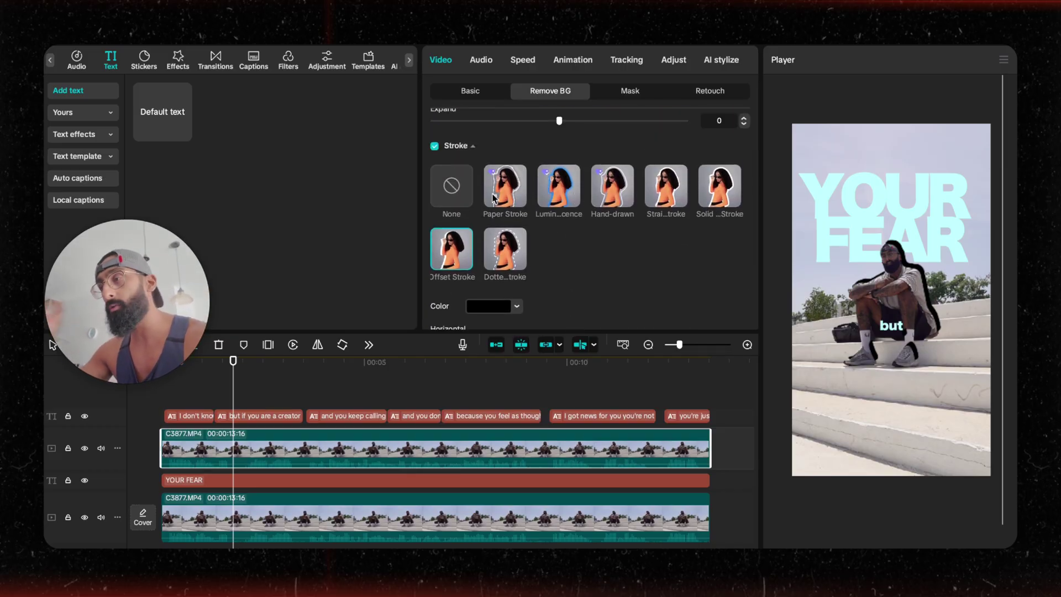
left_click(557, 196)
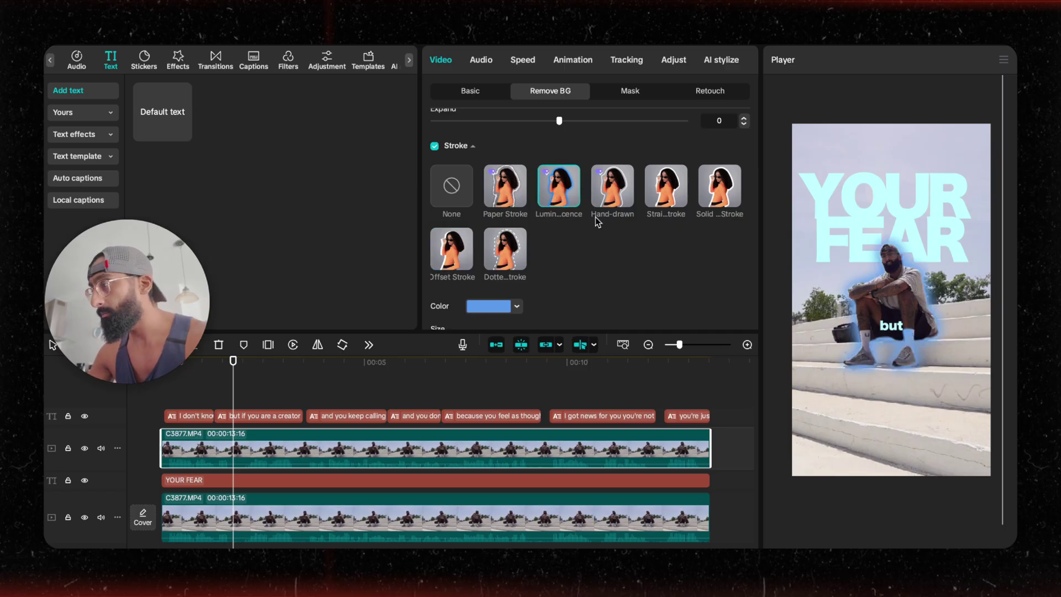
scroll(553, 237, "down", 3)
left_click_drag(558, 294, 471, 294)
left_click_drag(592, 265, 429, 266)
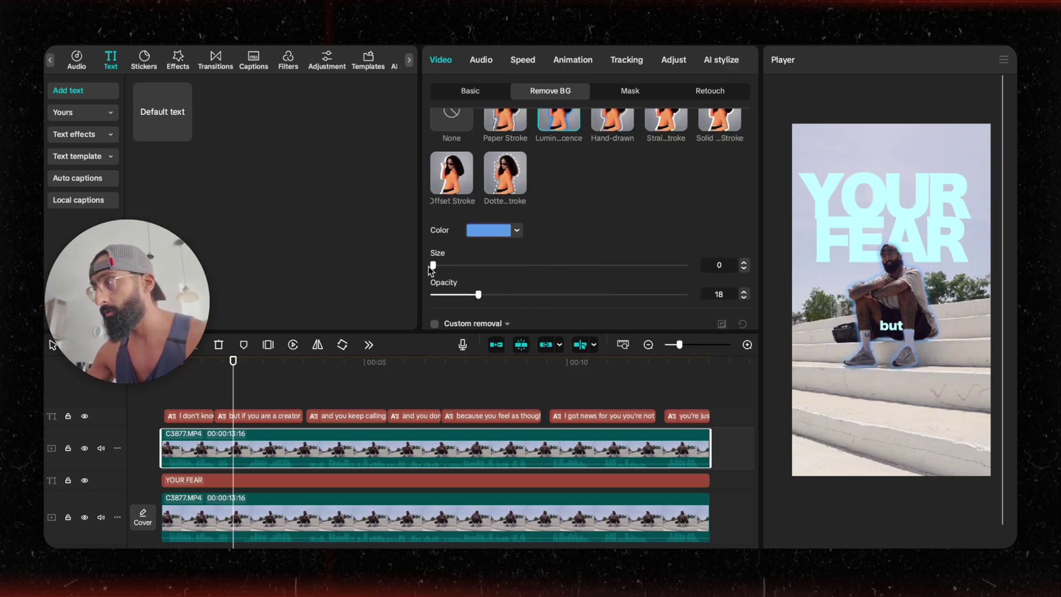
left_click(498, 231)
left_click_drag(499, 310, 407, 364)
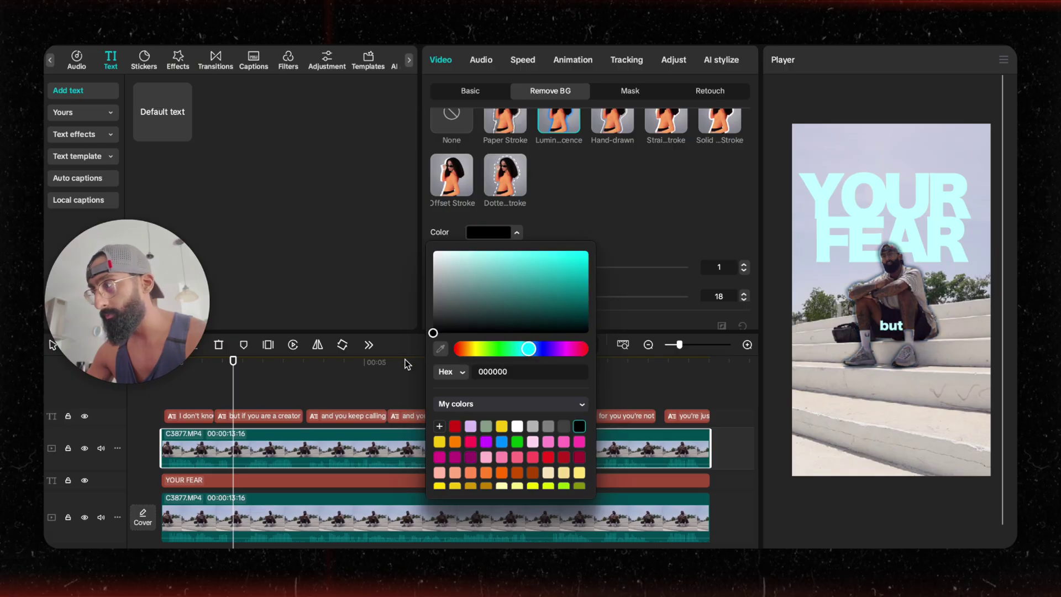
left_click(645, 256)
Turn off the cutout's Stroke and play the clip from the start to check the title behind the speaker
scroll(484, 229, "down", 1)
scroll(468, 243, "up", 3)
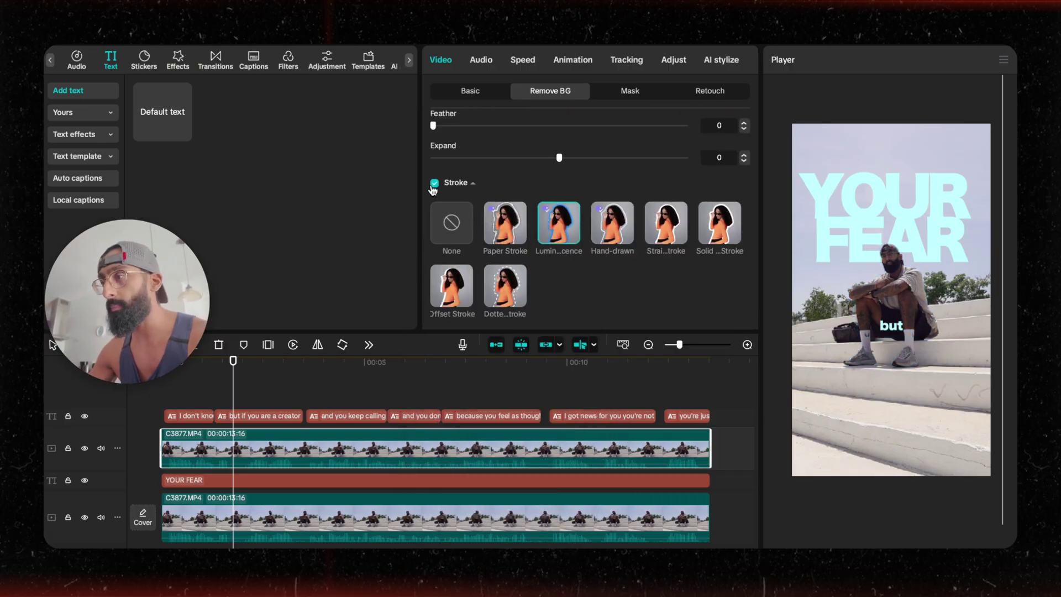
left_click(434, 185)
left_click_drag(361, 364, 208, 368)
key("space")
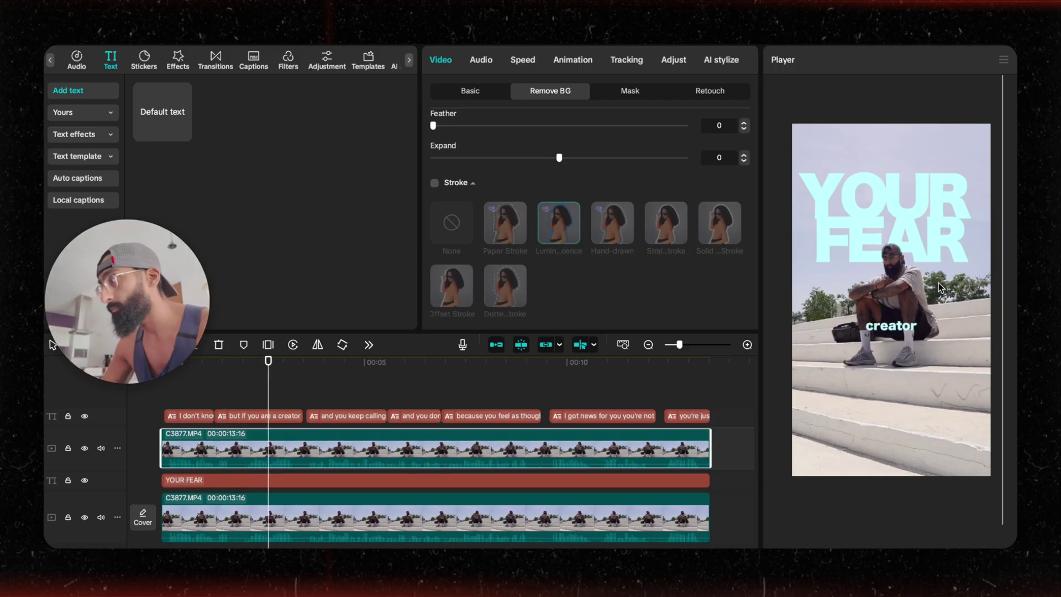
scroll(942, 289, "up", 4)
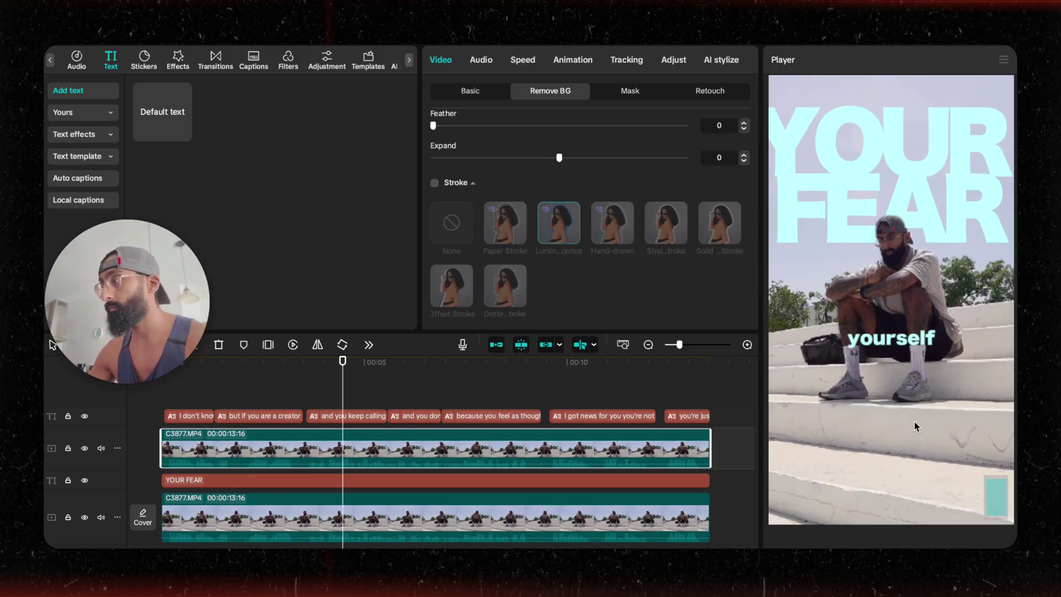
scroll(416, 398, "down", 4)
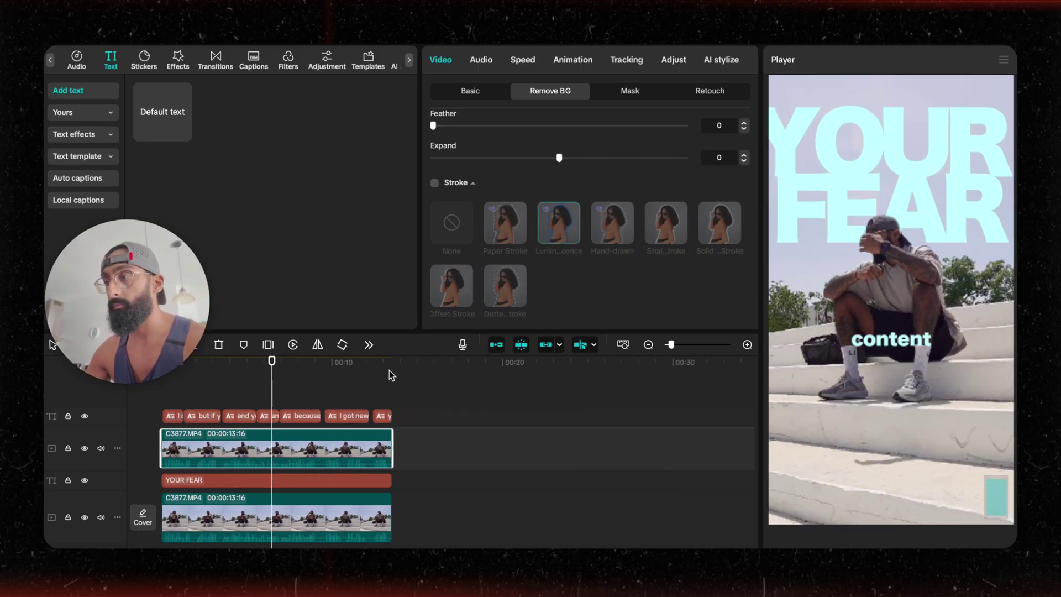
scroll(391, 371, "up", 3)
left_click(399, 357)
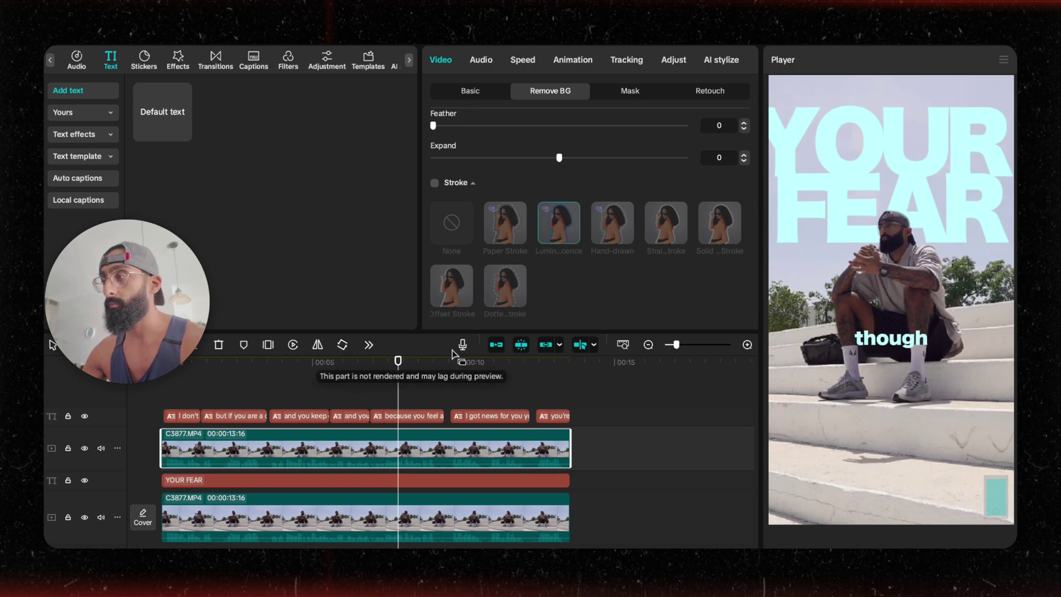
scroll(916, 220, "down", 4)
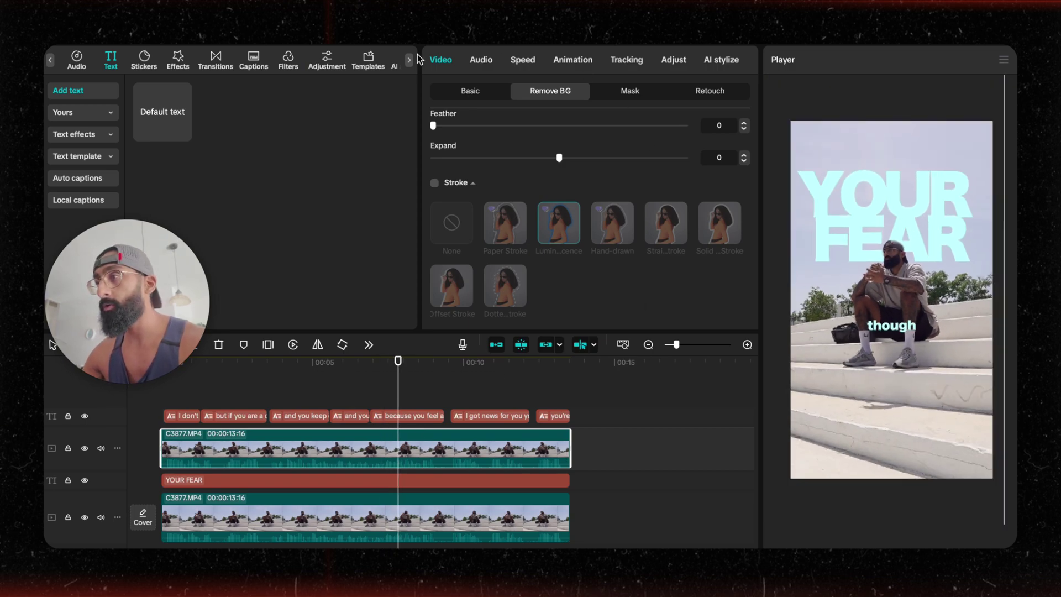
Browse the Featured filters and preview options such as Ocean Eyes, Blur 2, Radiance and Sardinia
left_click(284, 67)
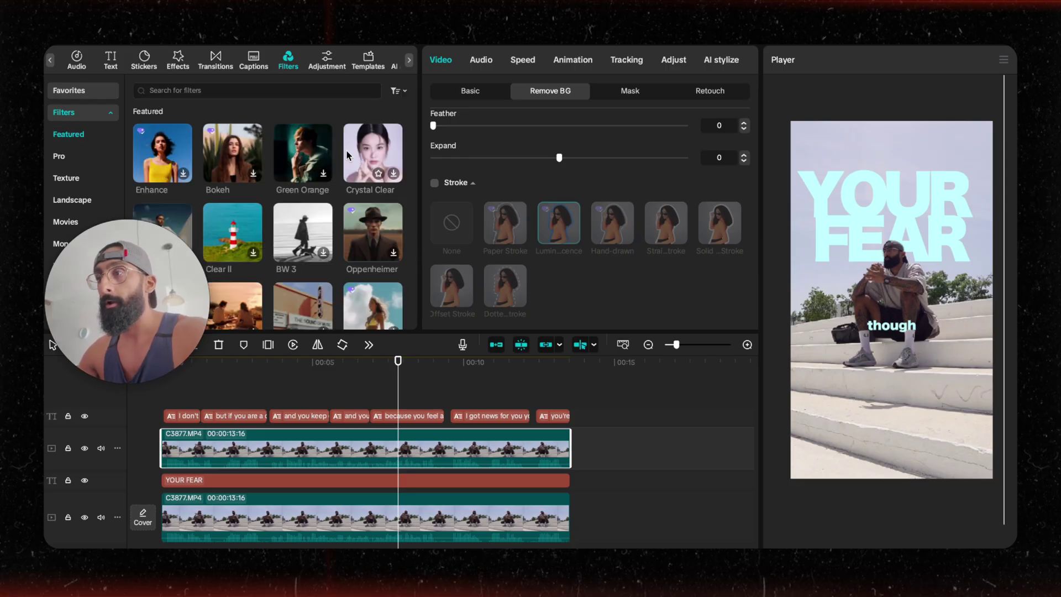
left_click(304, 161)
scroll(326, 232, "down", 3)
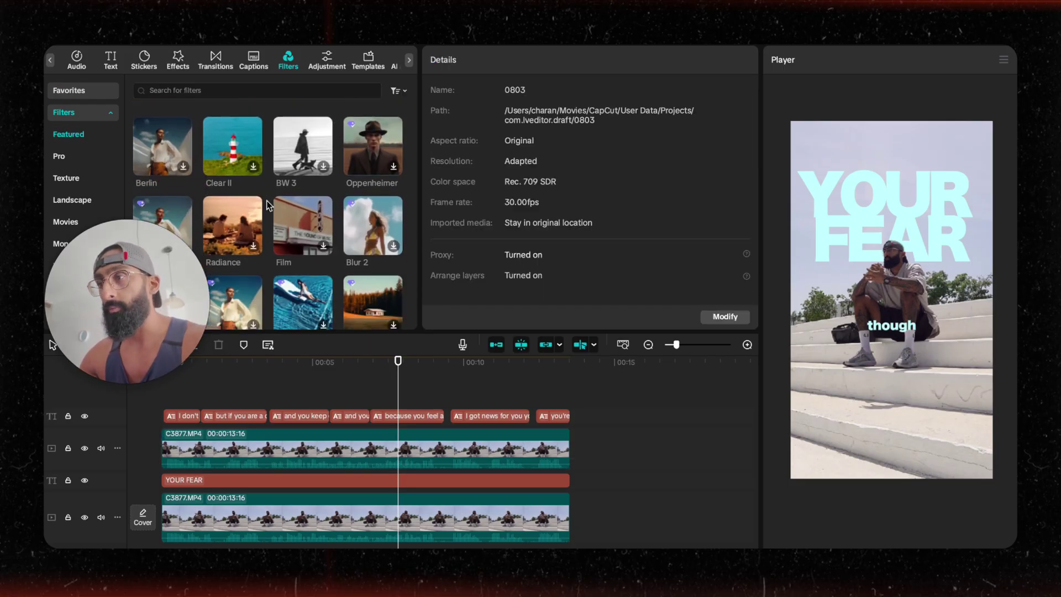
left_click(302, 267)
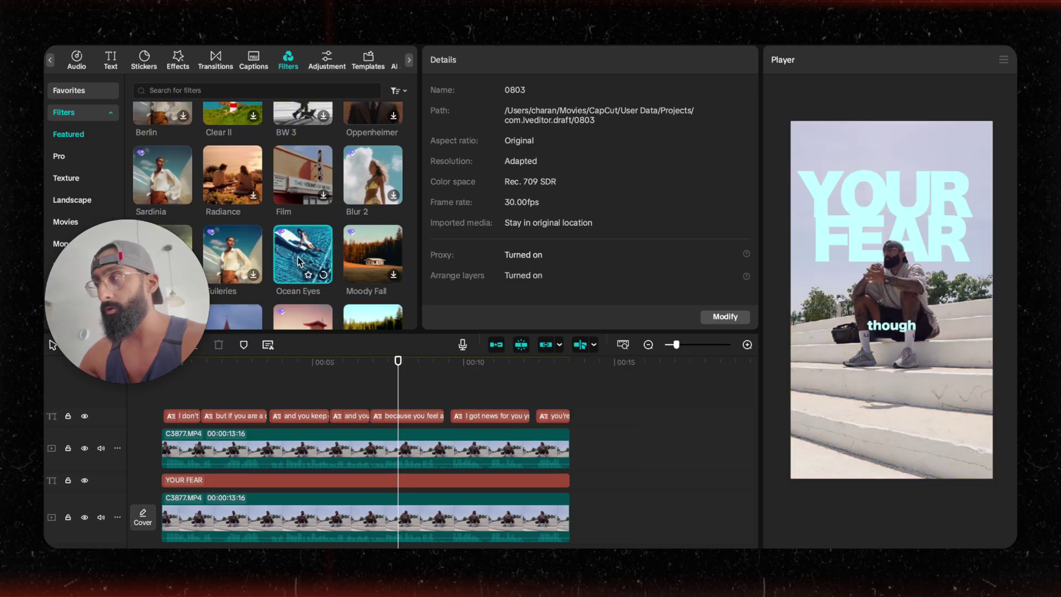
left_click(374, 185)
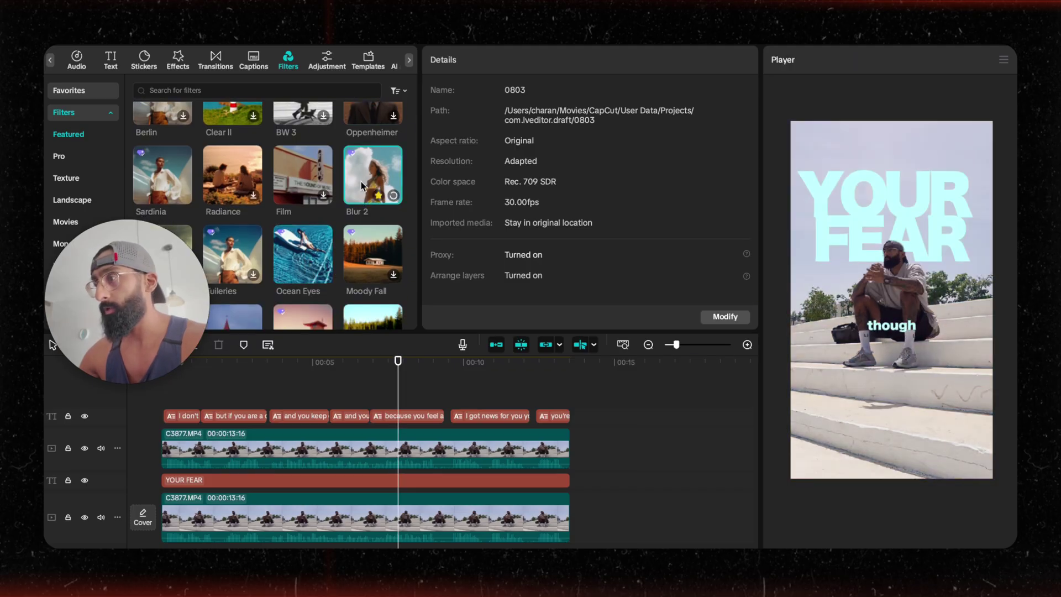
left_click(230, 180)
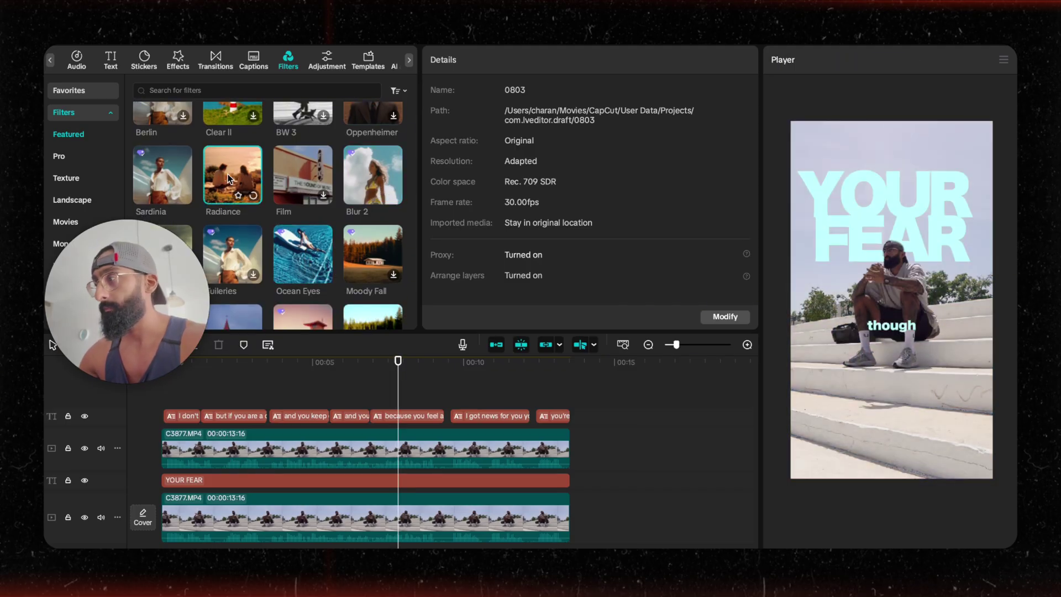
left_click(141, 176)
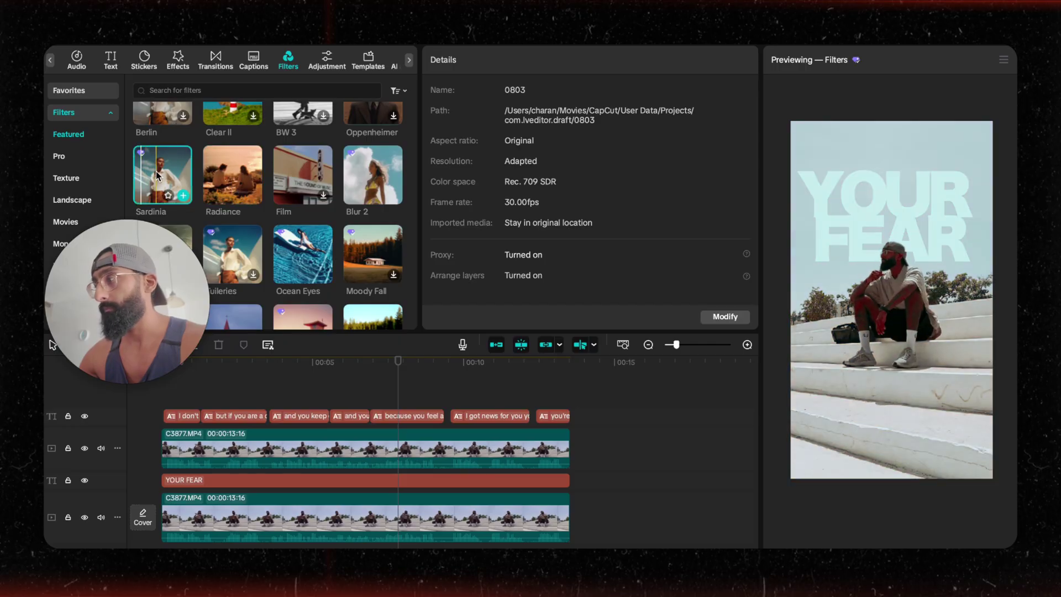
scroll(365, 252, "down", 10)
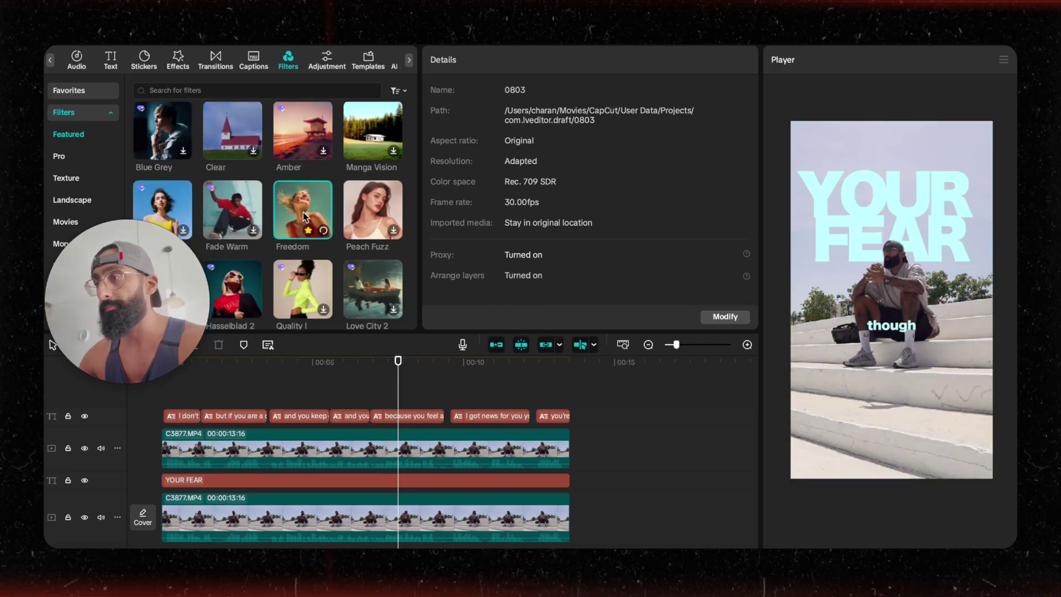
Add the Freedom filter above all layers, stretch it over the full clip length, and set its intensity to 60
left_click_drag(304, 216, 161, 396)
left_click_drag(254, 414, 582, 409)
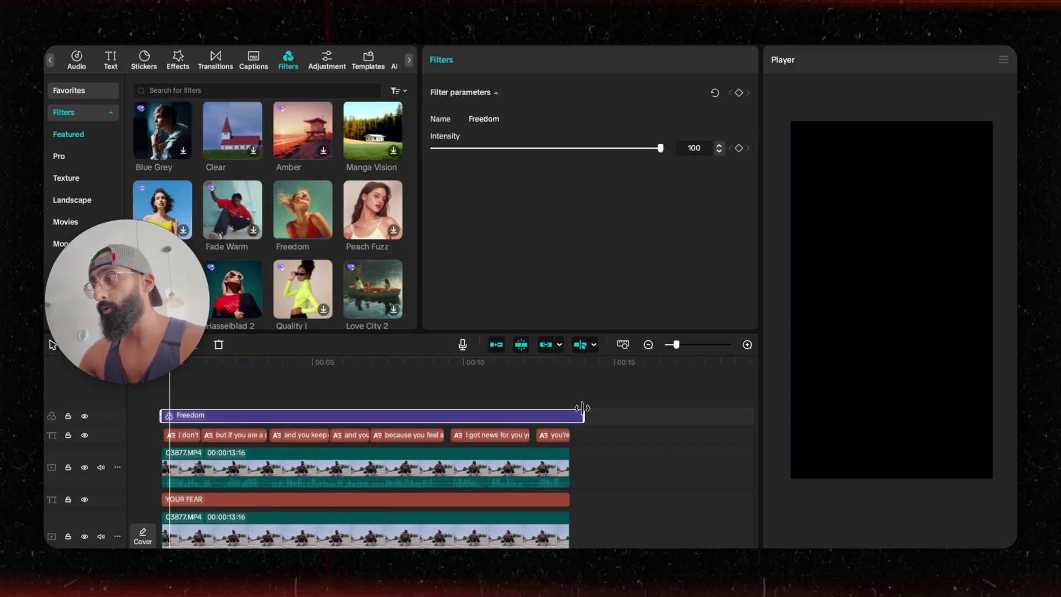
left_click(594, 148)
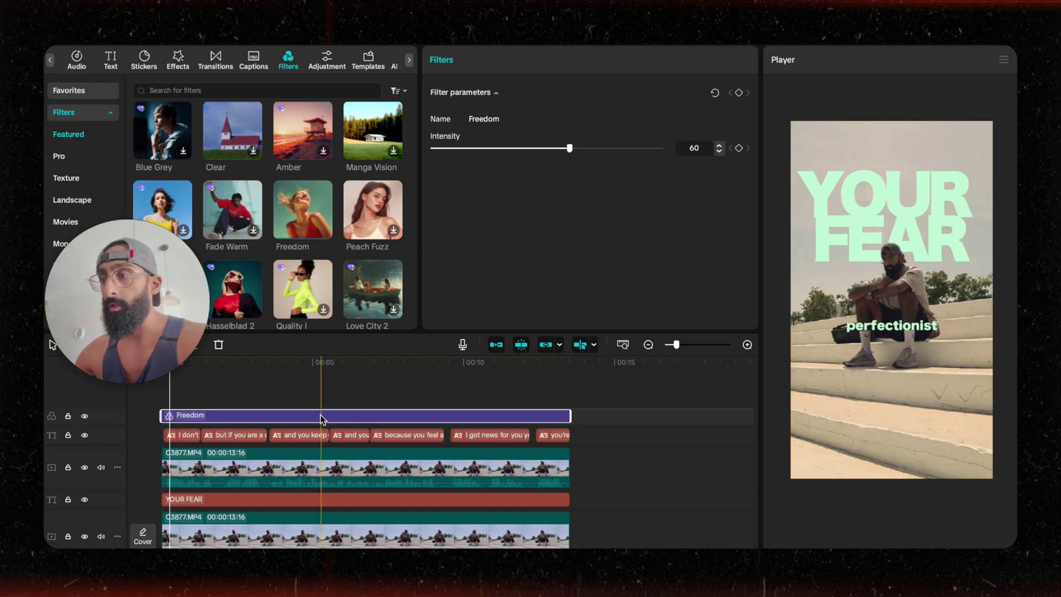
Compare the Freedom filter layer above all tracks and beneath the title, leaving it between the title and the background clip
left_click_drag(322, 418, 309, 484)
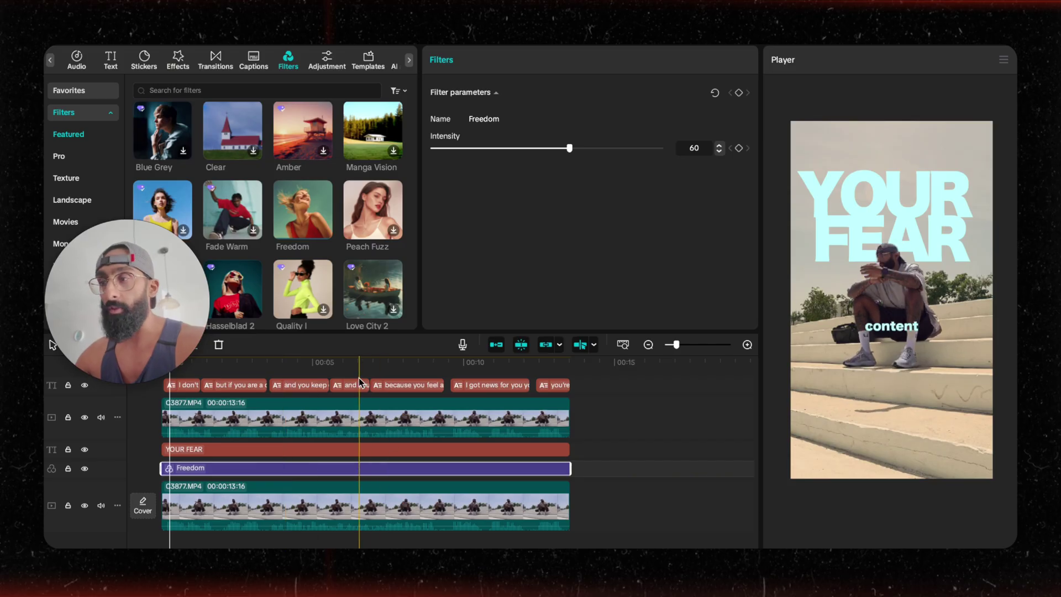
left_click_drag(359, 365, 395, 368)
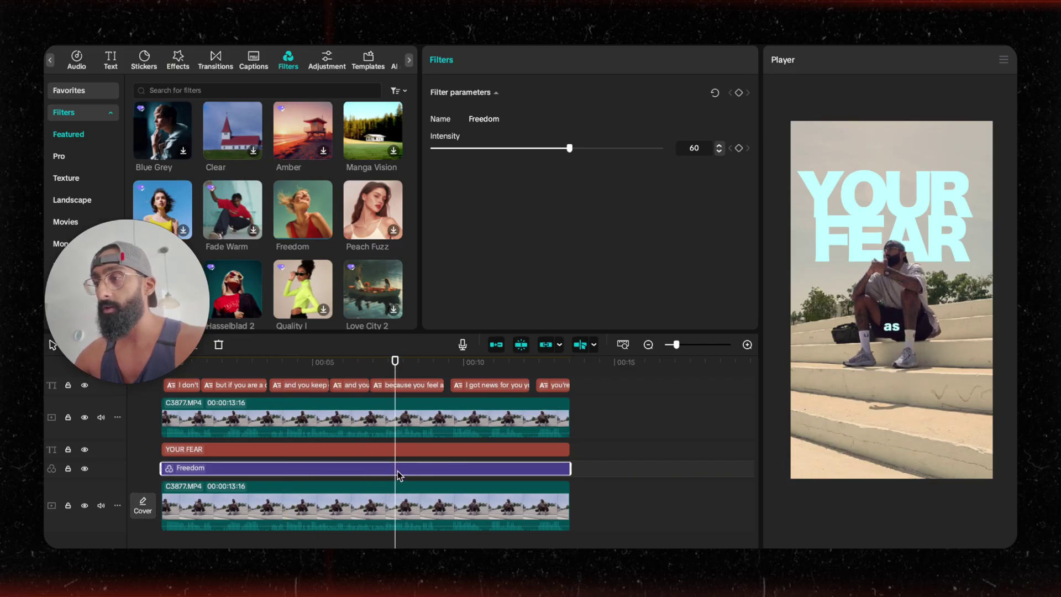
left_click_drag(399, 475, 397, 381)
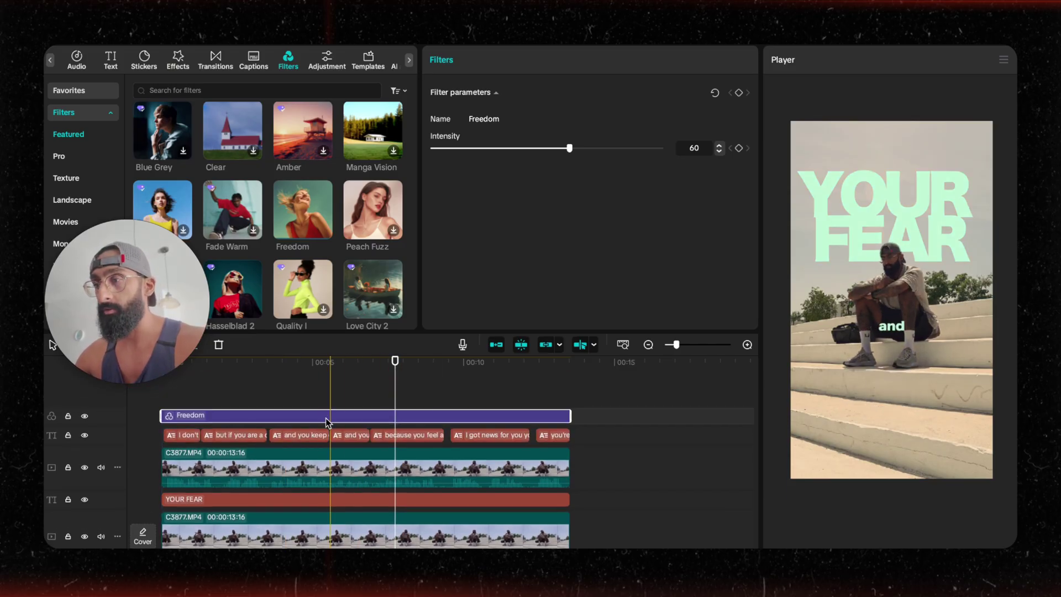
left_click_drag(326, 421, 314, 474)
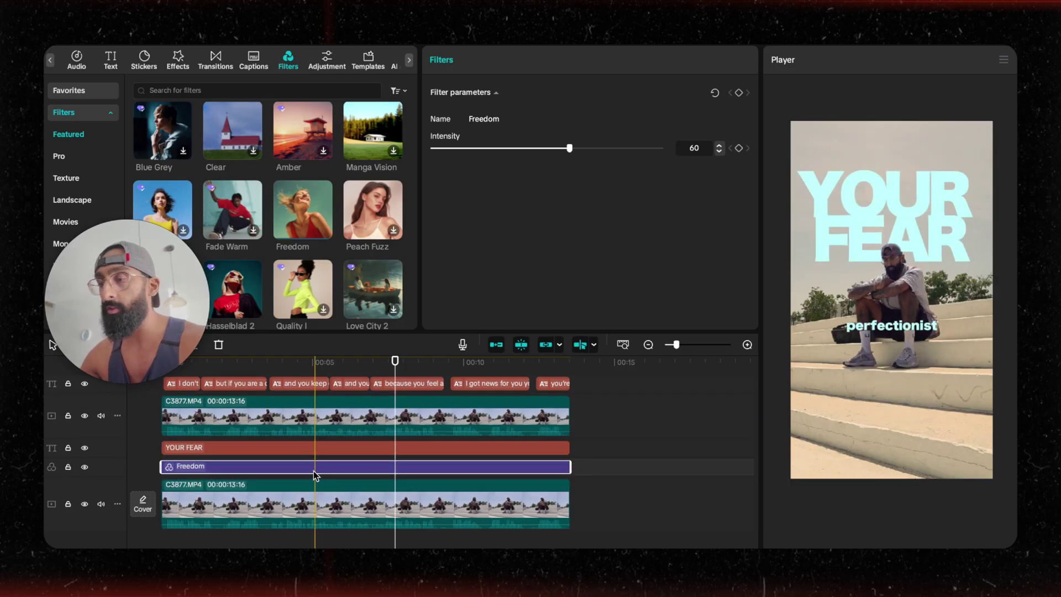
left_click(293, 490)
left_click(317, 476)
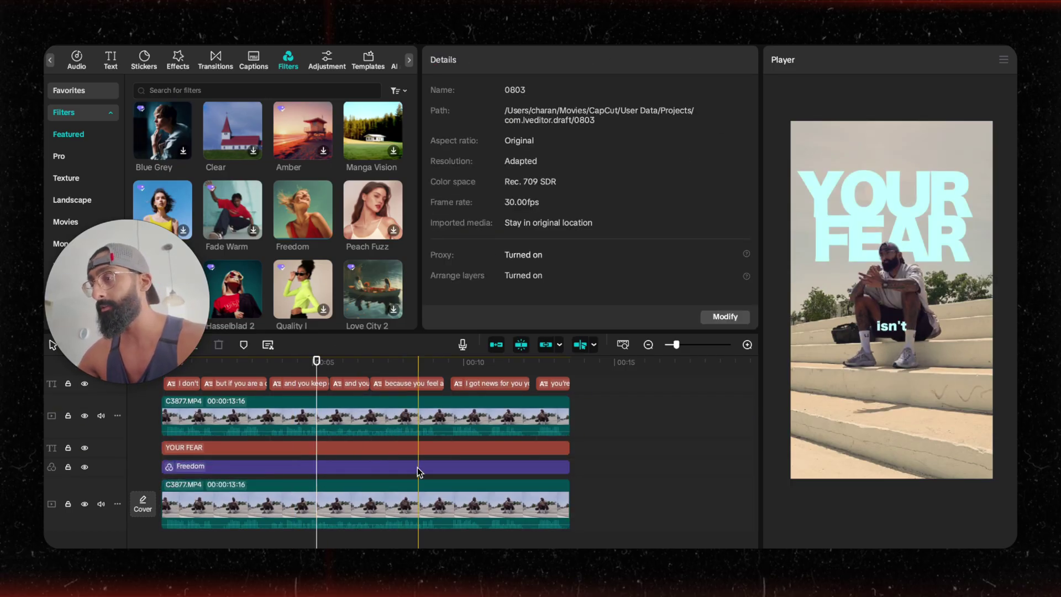
Review the layer order by selecting the title, the cutout, the background clip and the Freedom filter in turn
scroll(419, 471, "up", 3)
left_click(408, 473)
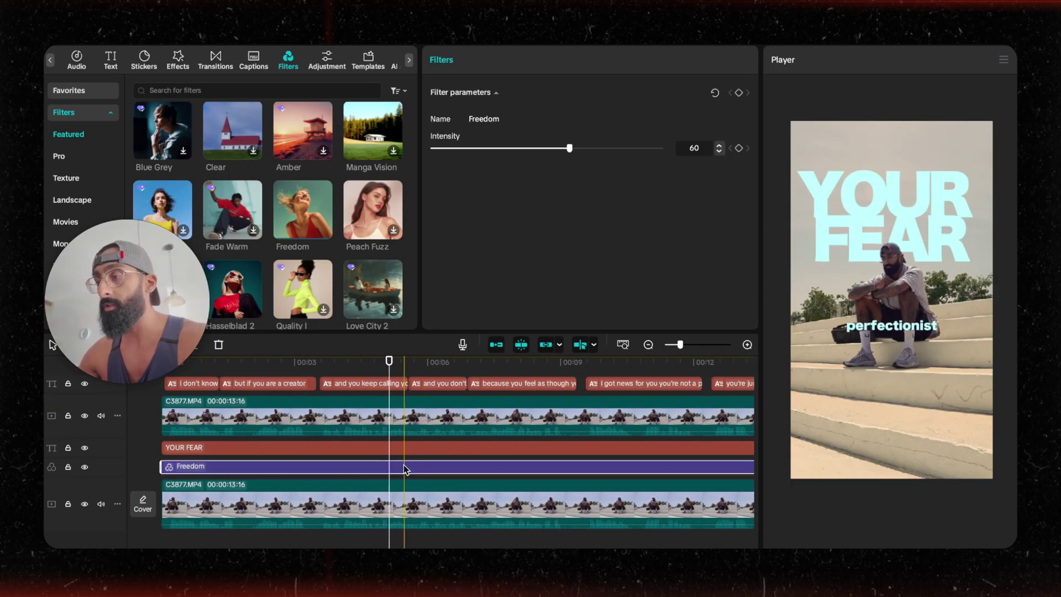
scroll(409, 467, "up", 1)
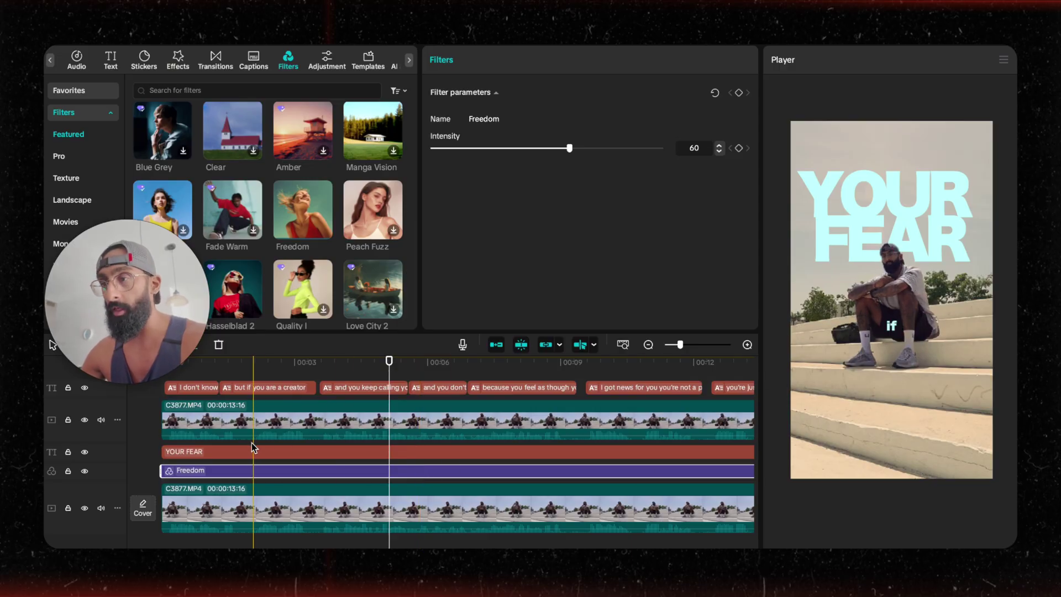
left_click(214, 453)
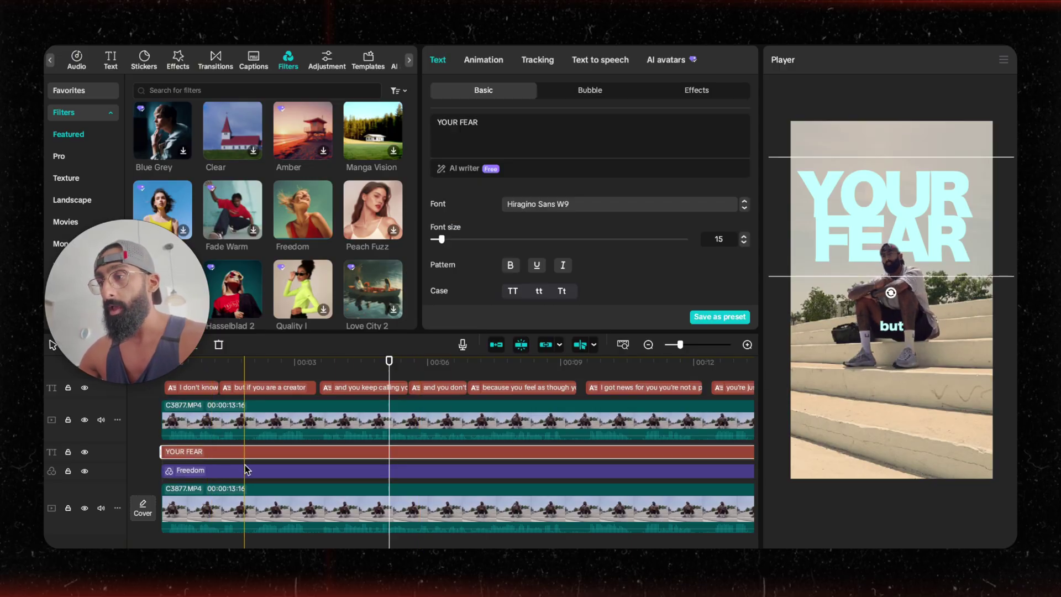
left_click(241, 416)
left_click(259, 515)
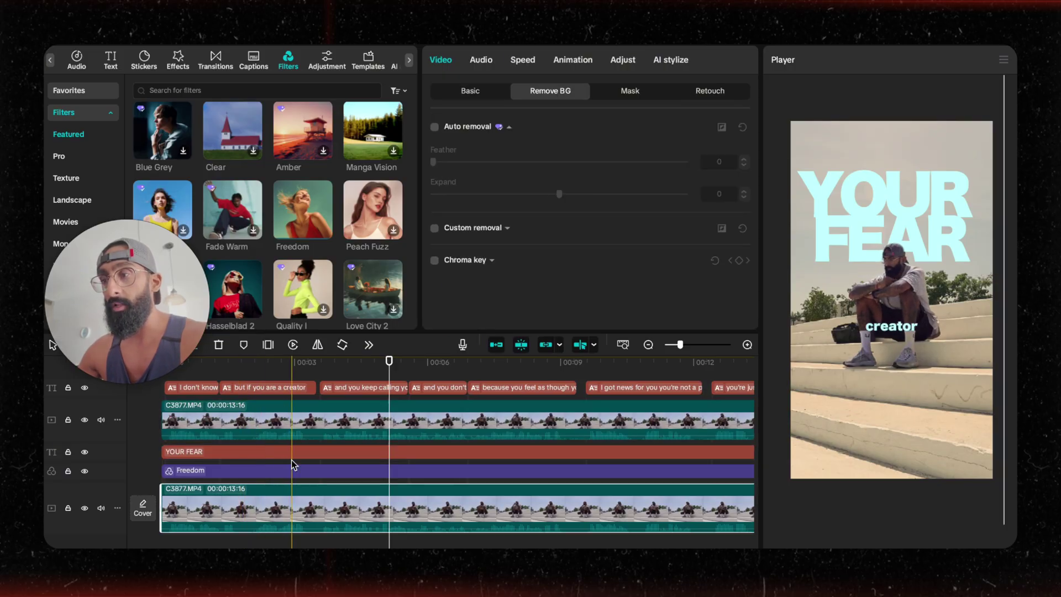
left_click(308, 474)
mouse_move(322, 474)
left_mouse_down()
mouse_move(320, 430)
mouse_move(307, 475)
left_mouse_up()
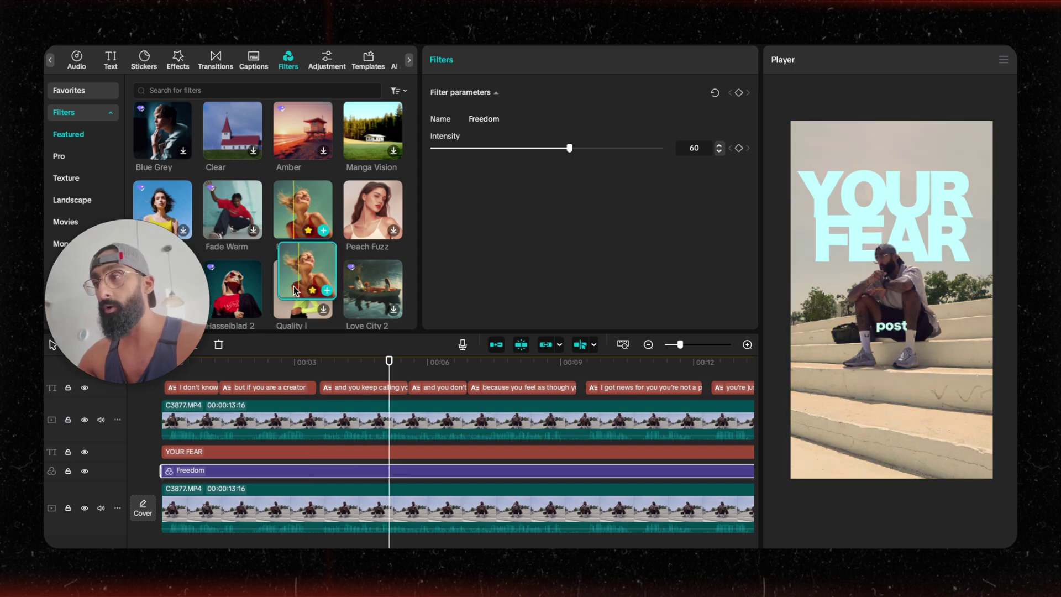
Try the Freedom filter directly on the cutout clip, undo it, and delete the Freedom filter layer
left_click_drag(303, 211, 289, 423)
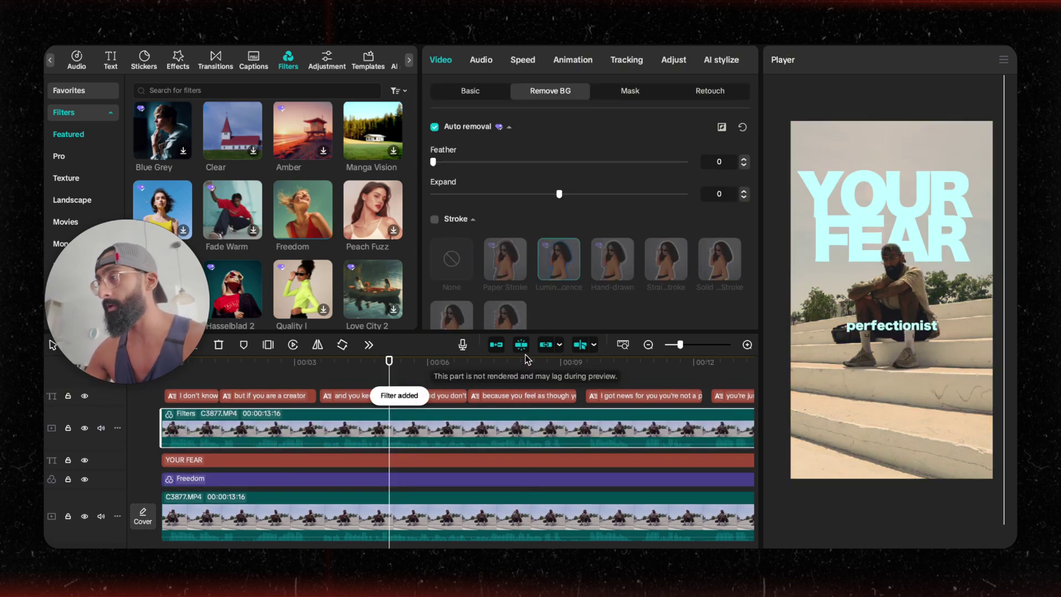
key("ctrl+z")
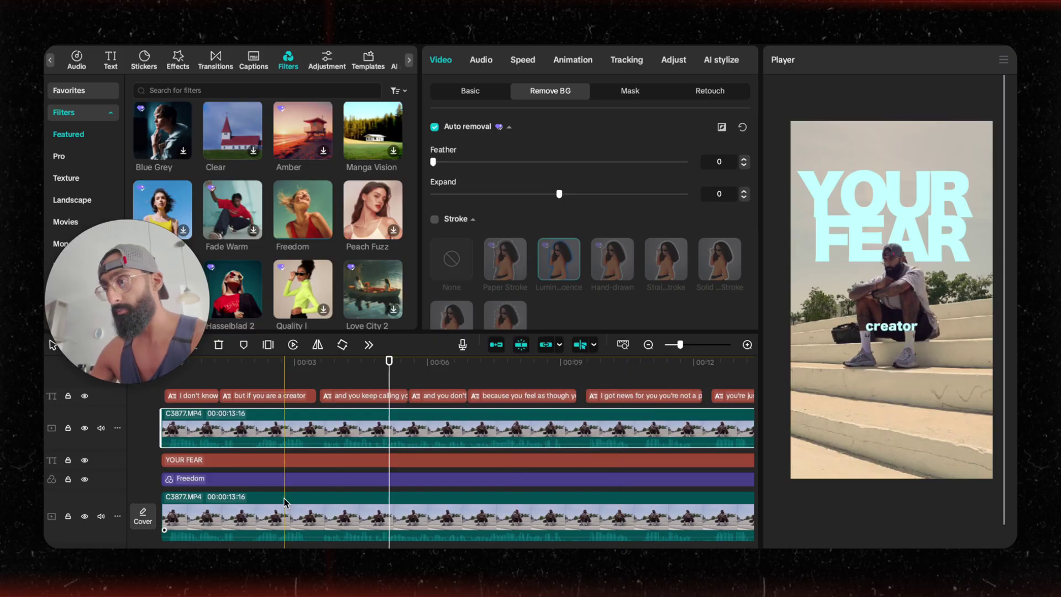
key("ctrl+z")
left_click(318, 394)
key("Delete")
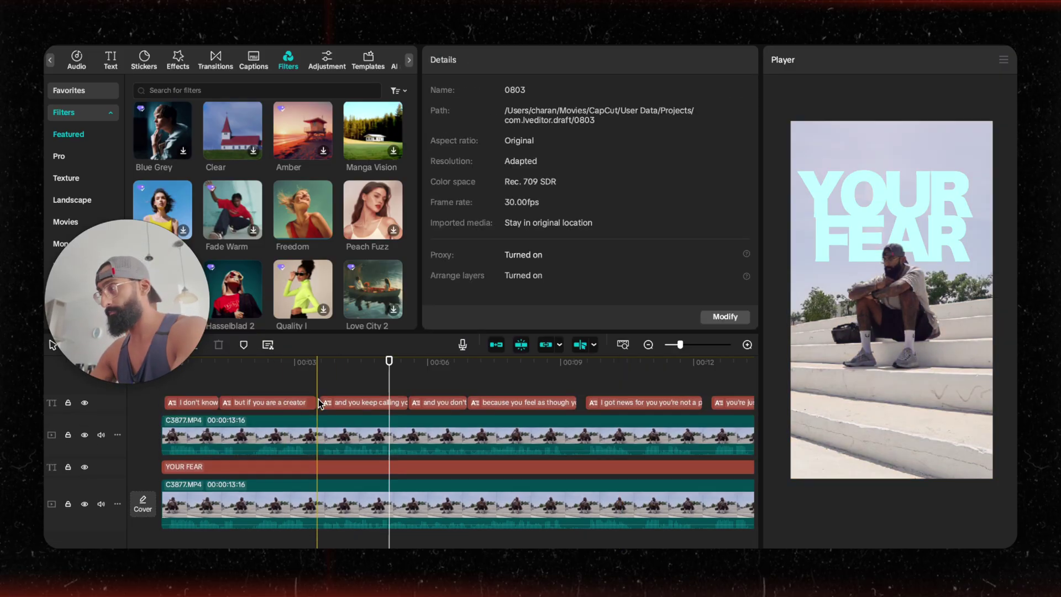
Scrub through the unfiltered clip to review the title and captions, and return the playhead to the start
left_click(311, 365)
left_click_drag(312, 371, 497, 372)
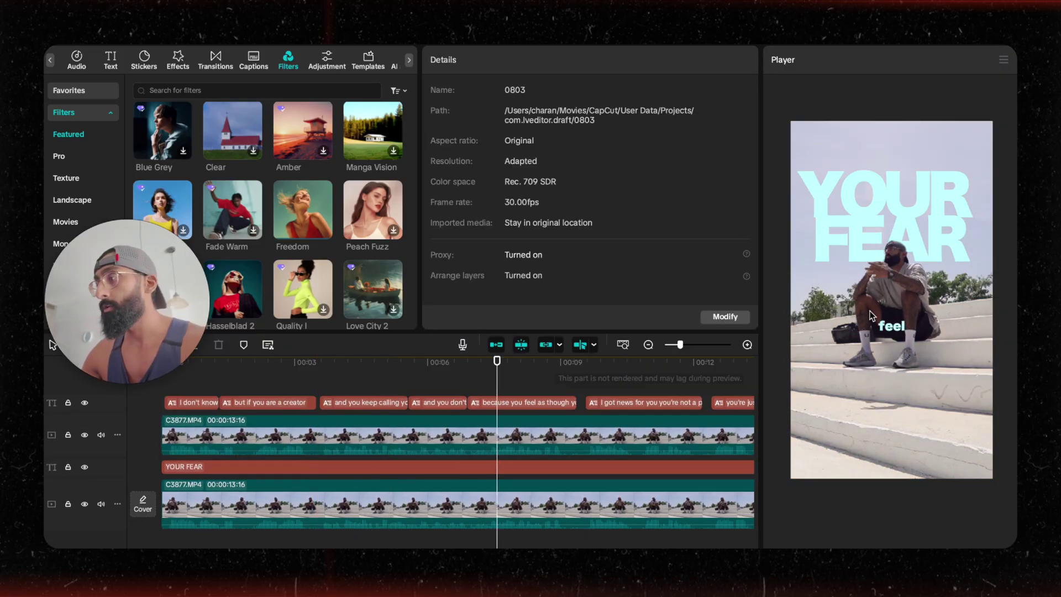
scroll(555, 437, "down", 3)
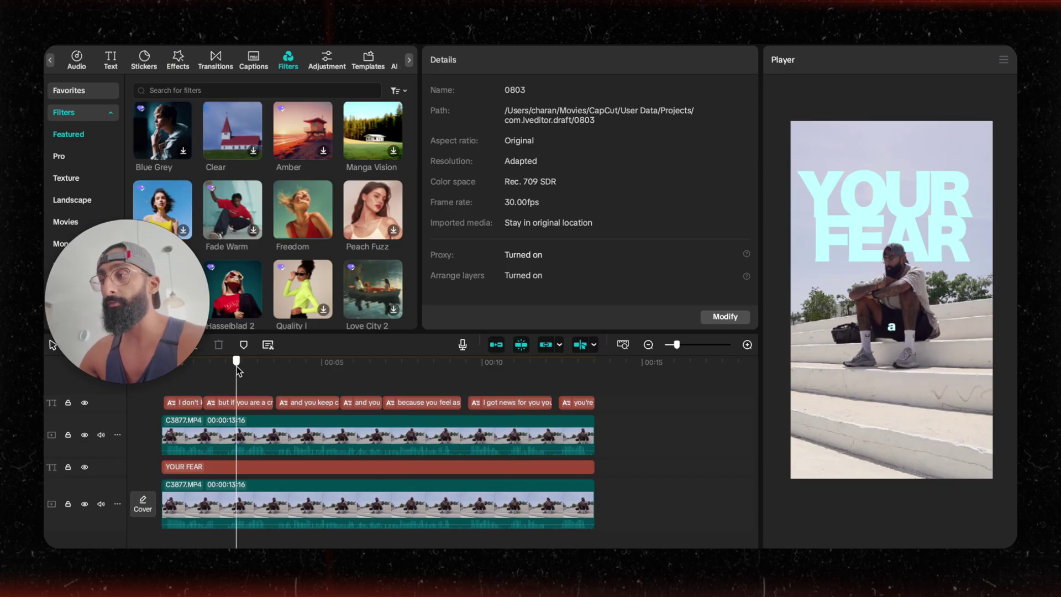
left_click(168, 373)
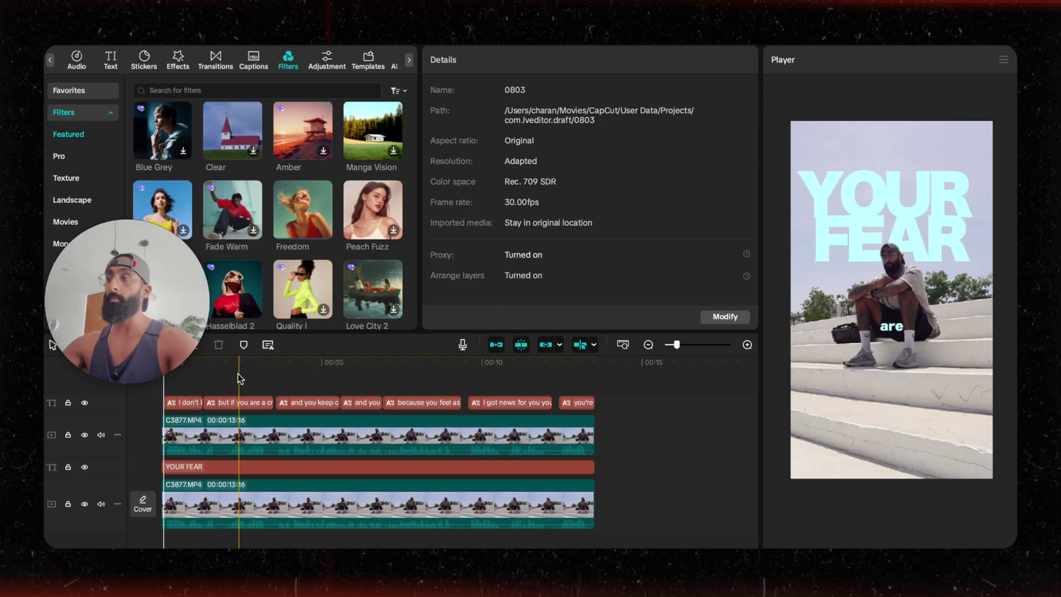
Raise the exposure of the background-removed cutout clip to 11 in its basic colour adjustments
left_click(340, 452)
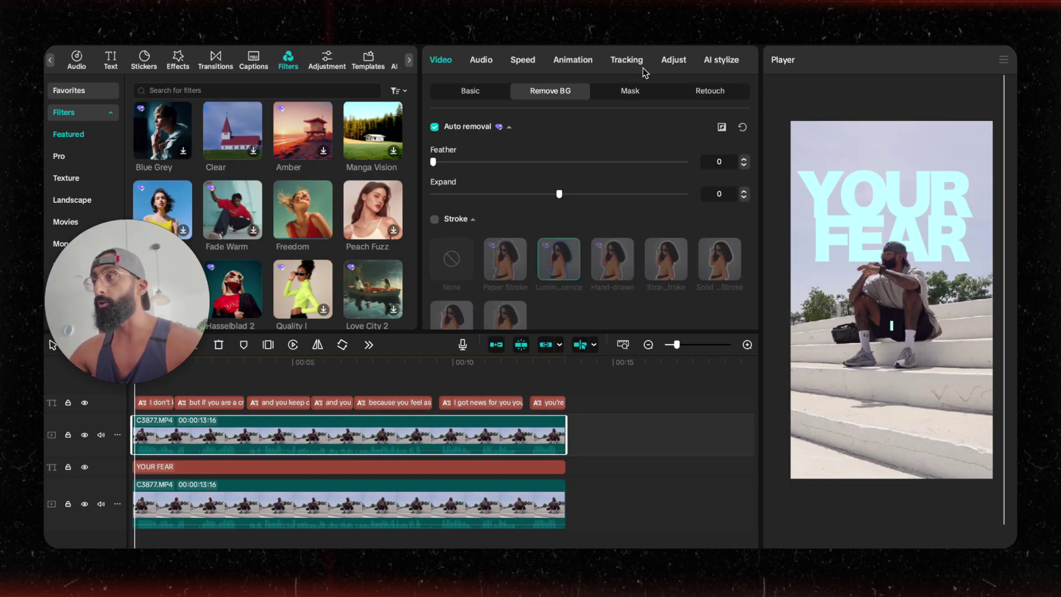
left_click(670, 62)
scroll(587, 213, "down", 6)
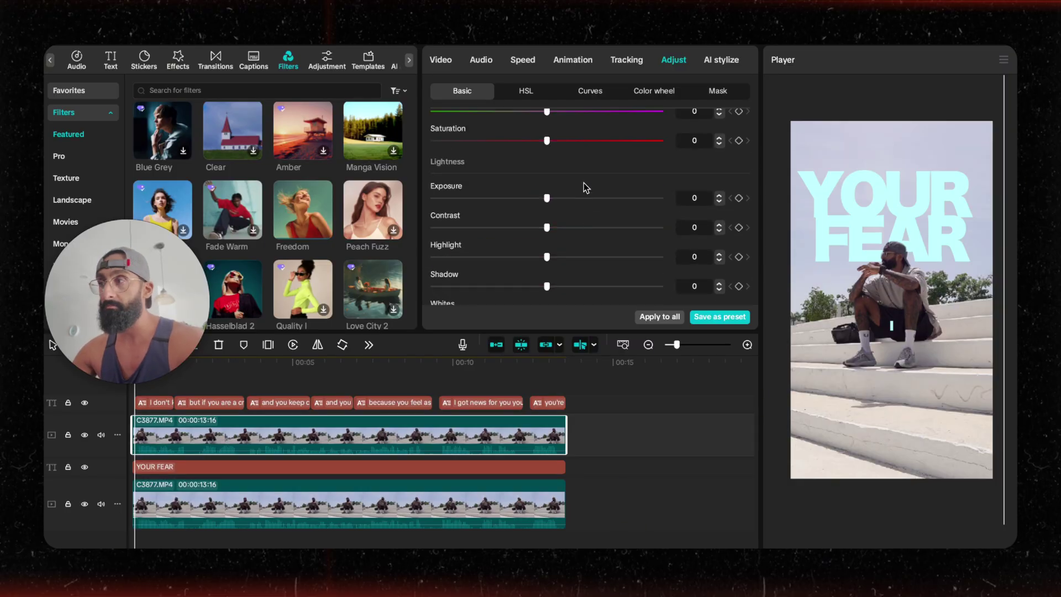
left_click(576, 239)
scroll(576, 239, "up", 3)
scroll(575, 240, "down", 1)
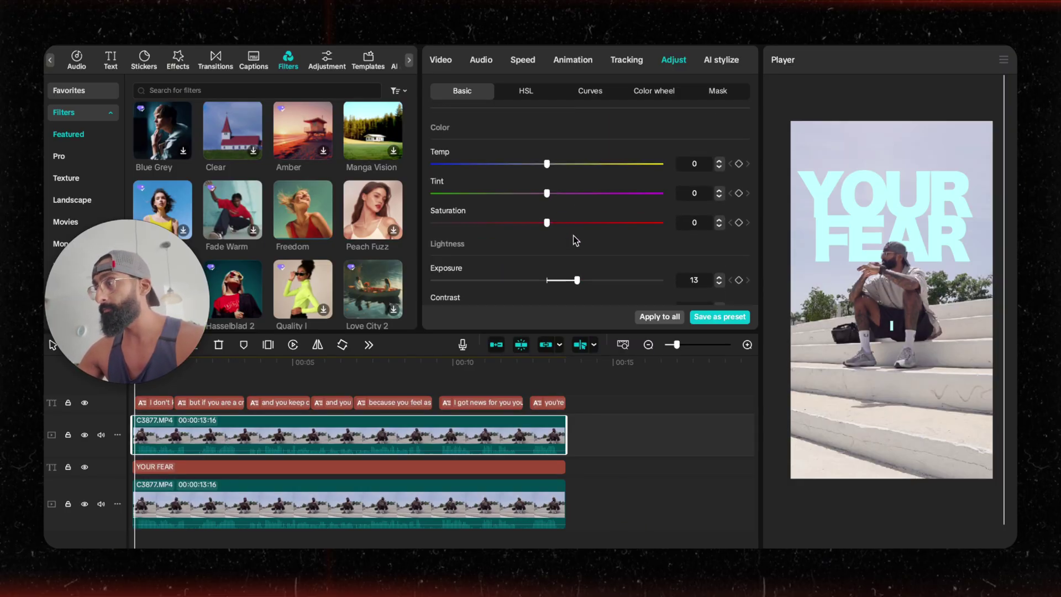
left_click(571, 280)
scroll(570, 282, "down", 1)
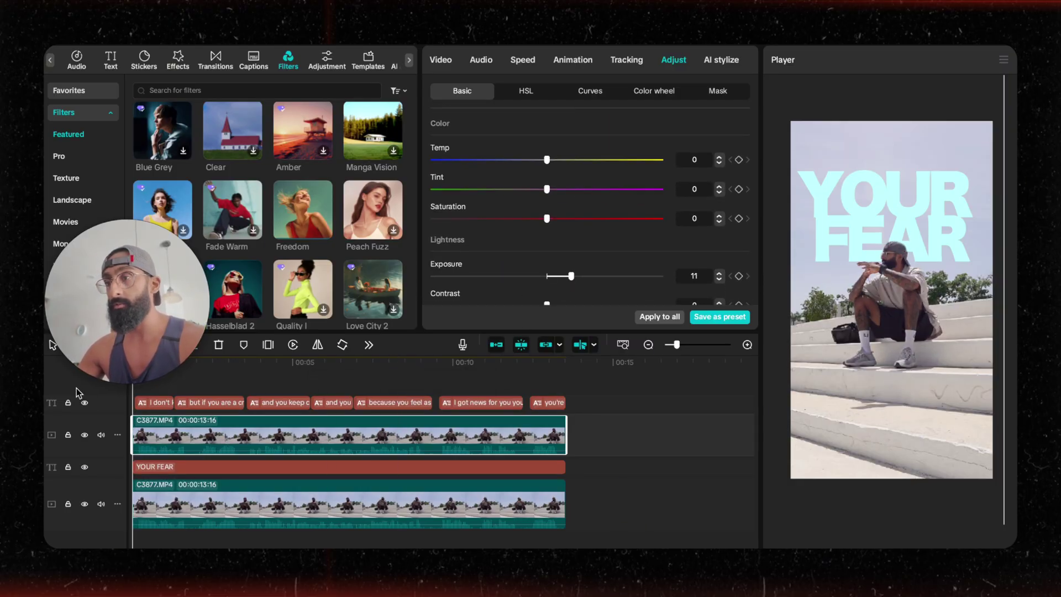
Play the clip from the start and check the brightened cutout against the title and captions up close
key("space")
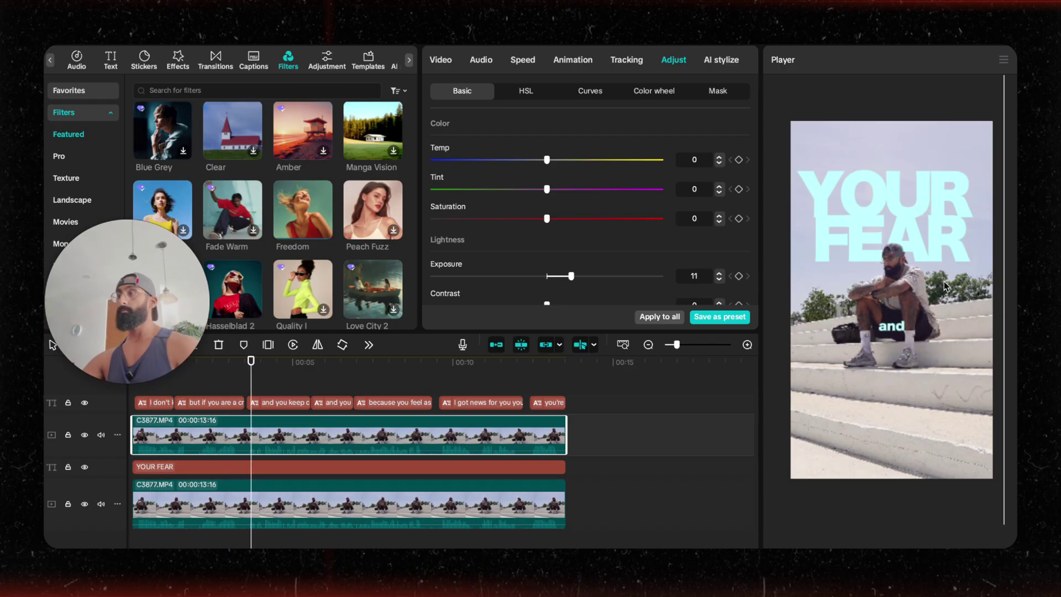
scroll(941, 284, "up", 5)
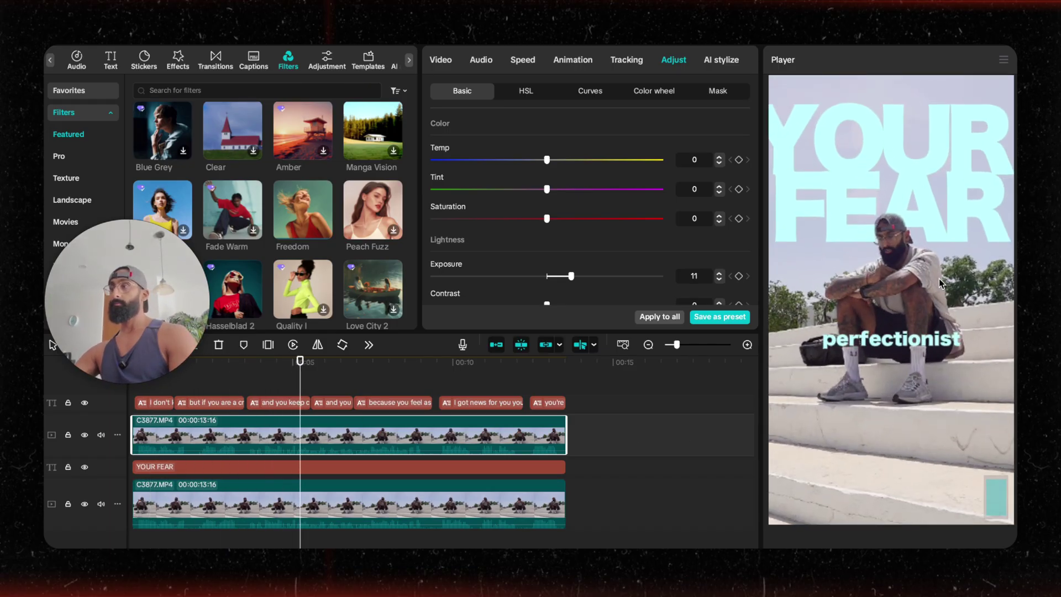
scroll(984, 295, "down", 3)
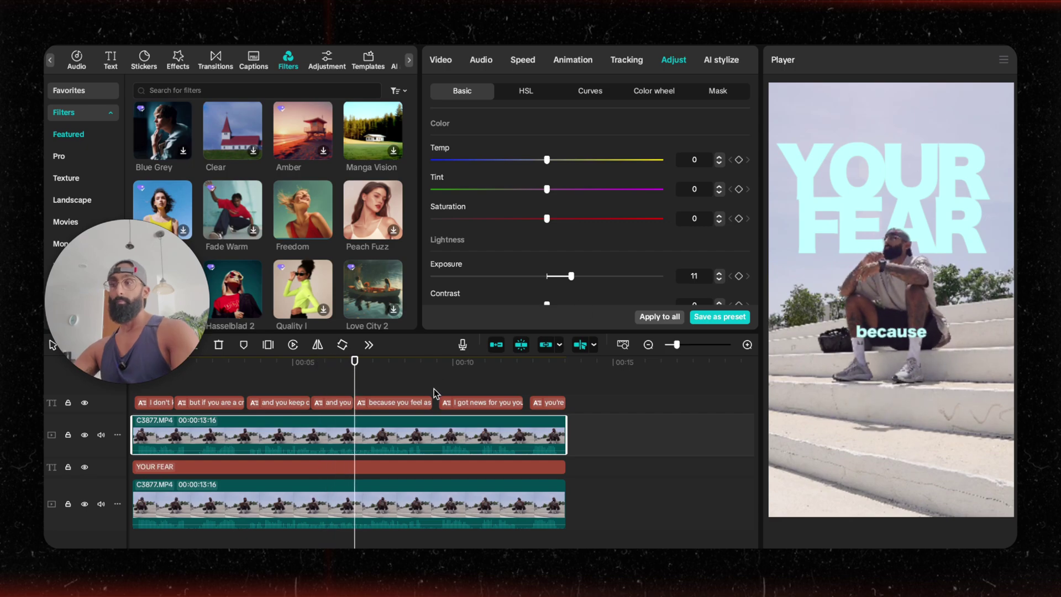